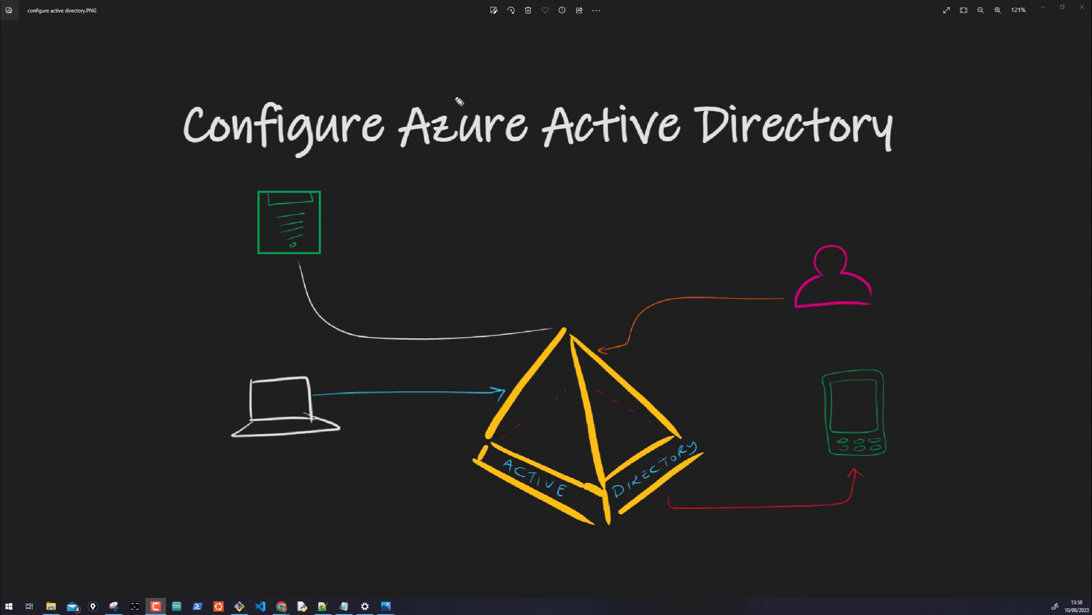
Circle the Azure Active Directory title and draw arrows at the document icon and laptop
mouse_move(447, 91)
mouse_down()
mouse_move(396, 136)
mouse_move(729, 194)
mouse_up()
drag(929, 181, 454, 91)
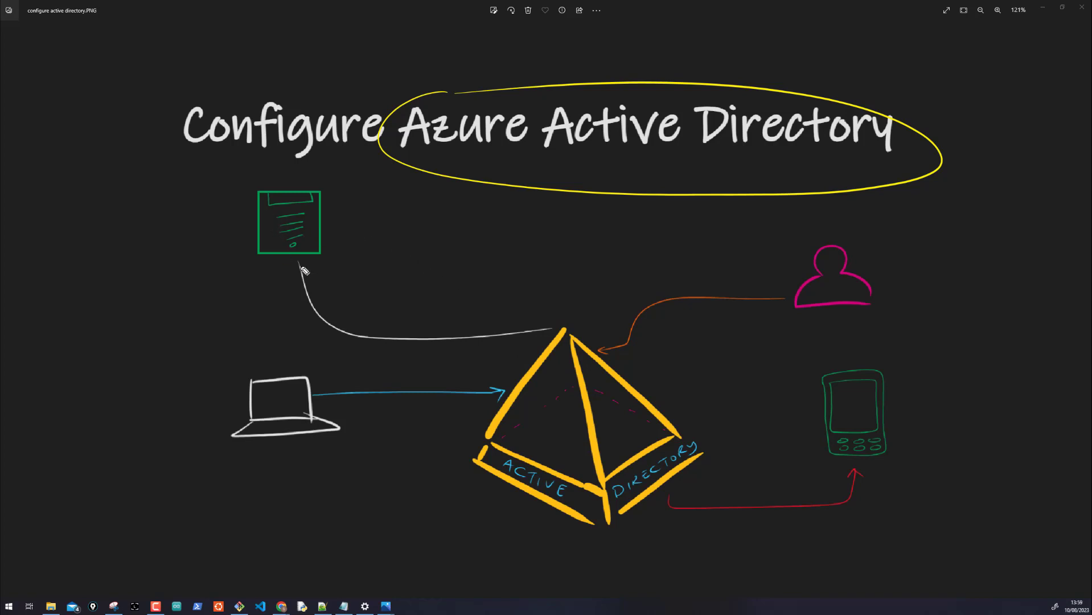
drag(336, 251, 350, 262)
drag(326, 374, 306, 381)
drag(311, 377, 311, 384)
mouse_move(223, 414)
mouse_down()
mouse_move(246, 408)
mouse_move(243, 417)
mouse_up()
Box the user and group icons, add phone arrows, and label the phone 'iOS, Android'
mouse_move(889, 252)
mouse_down()
mouse_move(878, 272)
mouse_move(892, 283)
mouse_up()
mouse_move(792, 278)
mouse_down()
mouse_move(919, 310)
mouse_move(924, 279)
mouse_move(895, 278)
mouse_up()
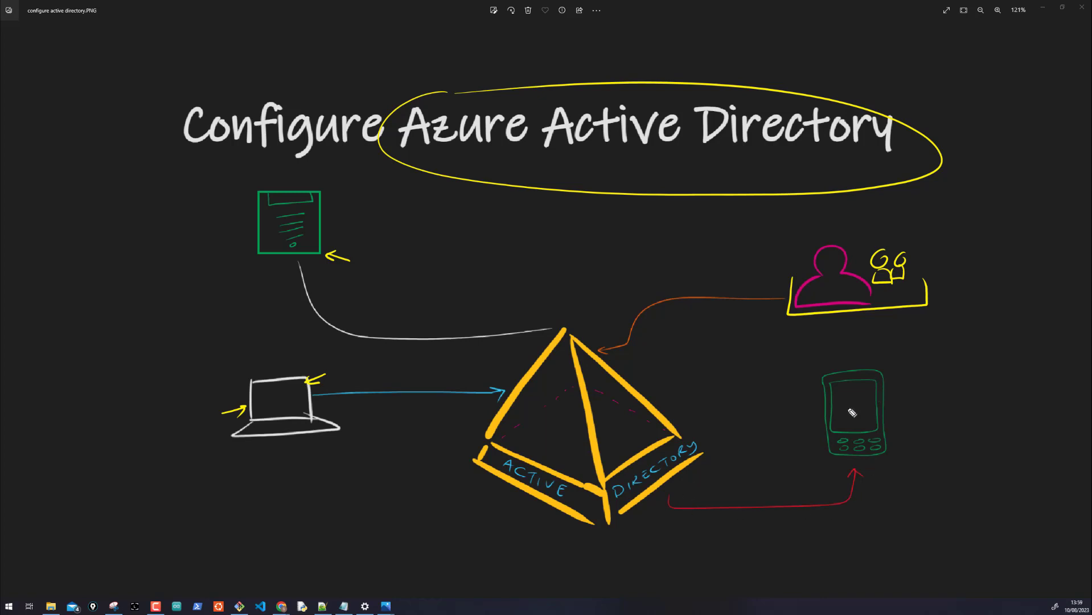
mouse_move(918, 394)
mouse_down()
mouse_move(892, 391)
mouse_move(912, 401)
mouse_up()
drag(896, 361, 912, 369)
drag(919, 366, 1009, 360)
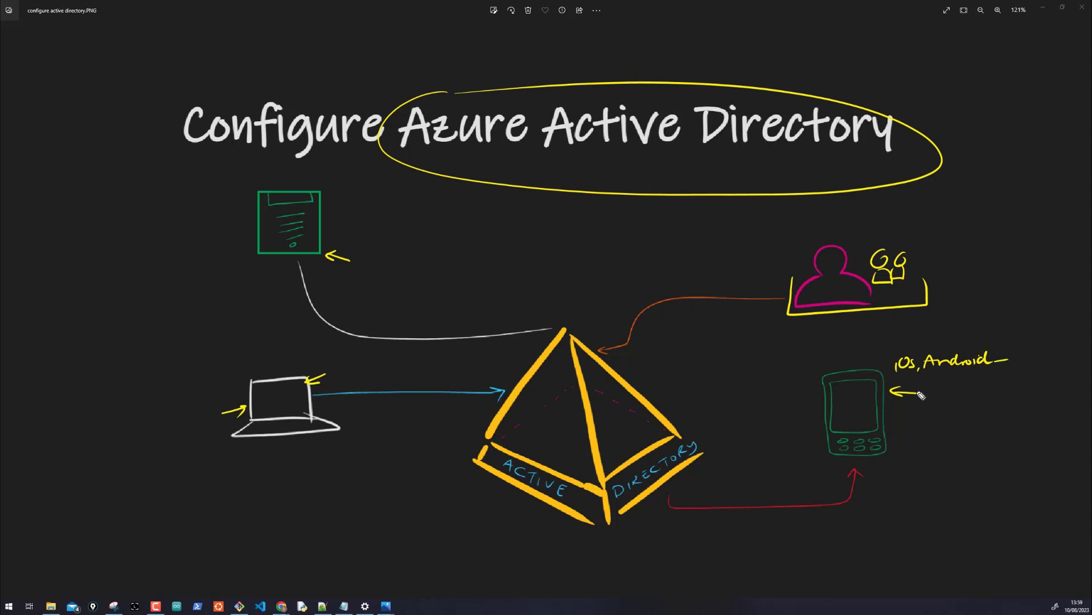
drag(802, 420, 818, 419)
drag(815, 416, 814, 424)
mouse_move(826, 329)
mouse_down()
mouse_move(827, 292)
mouse_move(834, 300)
mouse_up()
mouse_move(869, 247)
mouse_down()
mouse_move(915, 282)
mouse_move(857, 283)
mouse_move(858, 244)
mouse_up()
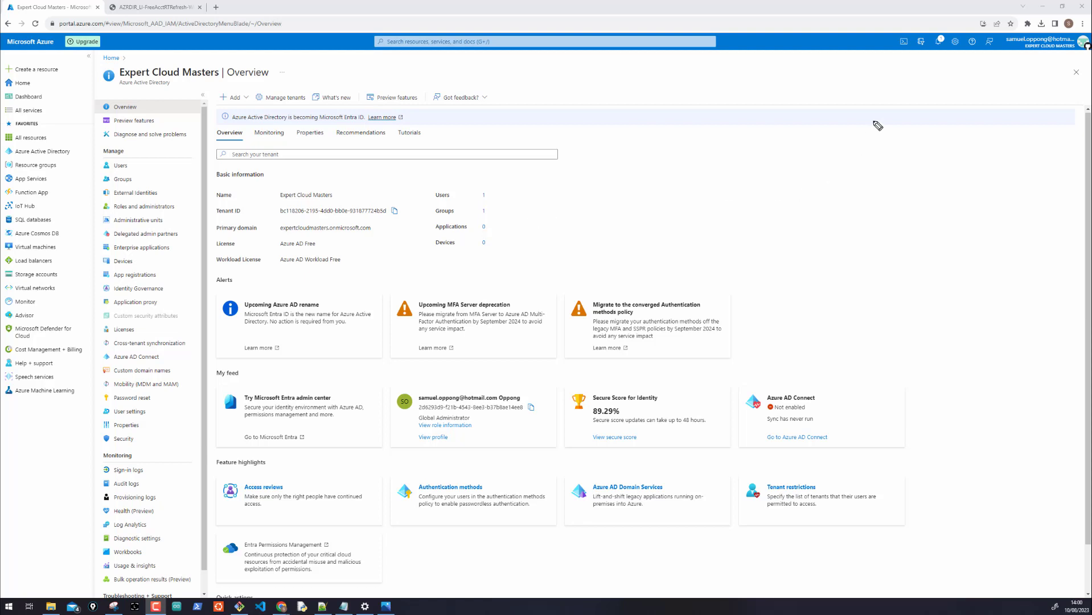
Circle the header account, label it 'Subscription' with two arrows, and bracket the object ID
mouse_move(1019, 40)
mouse_down()
mouse_move(995, 49)
mouse_move(1089, 52)
mouse_move(1082, 38)
mouse_up()
drag(1030, 80, 1033, 59)
mouse_move(1027, 67)
mouse_down()
mouse_move(1039, 67)
mouse_move(994, 94)
mouse_move(1087, 98)
mouse_up()
click(1008, 91)
mouse_move(983, 84)
mouse_down()
mouse_move(981, 63)
mouse_move(989, 69)
mouse_up()
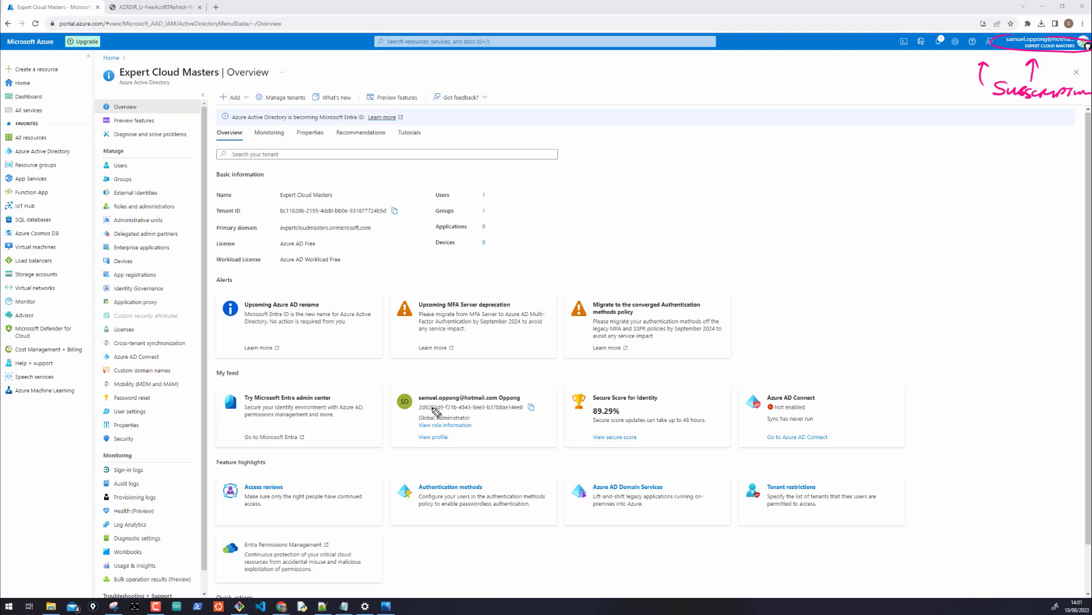
drag(419, 404, 421, 415)
drag(525, 403, 524, 414)
Sketch a bordered table grid with rows and columns beside the tenant counts
drag(665, 164, 660, 227)
drag(635, 183, 812, 180)
drag(708, 158, 705, 227)
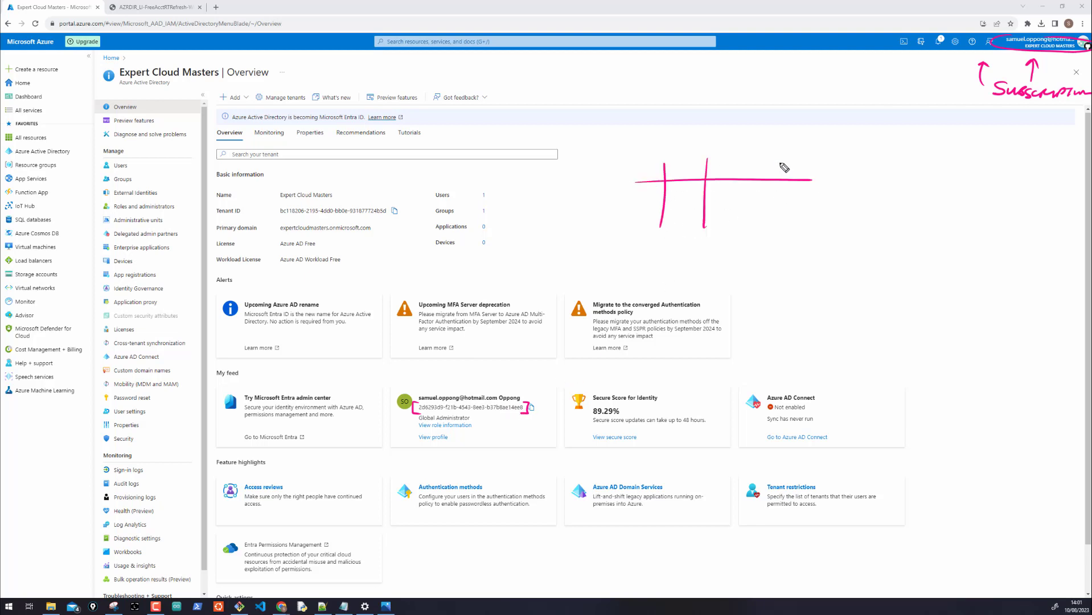
drag(779, 163, 772, 214)
mouse_move(619, 165)
mouse_down()
mouse_move(618, 211)
mouse_move(628, 158)
mouse_move(643, 172)
mouse_move(630, 182)
mouse_move(692, 199)
mouse_move(800, 197)
mouse_up()
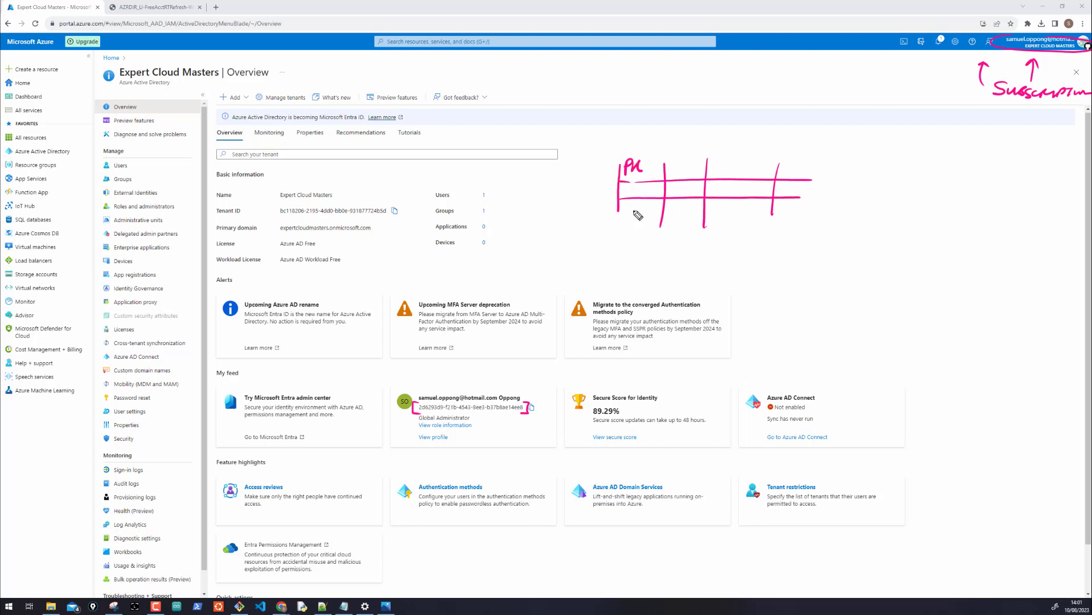
drag(614, 215, 626, 215)
mouse_move(793, 213)
mouse_down()
mouse_move(616, 214)
mouse_move(617, 234)
mouse_move(773, 232)
mouse_up()
mouse_move(624, 158)
mouse_down()
mouse_move(731, 165)
mouse_move(778, 212)
mouse_up()
Fill in the PK/FN headers and keys SO221 and FD151, marking rows with arrows
drag(673, 172, 744, 166)
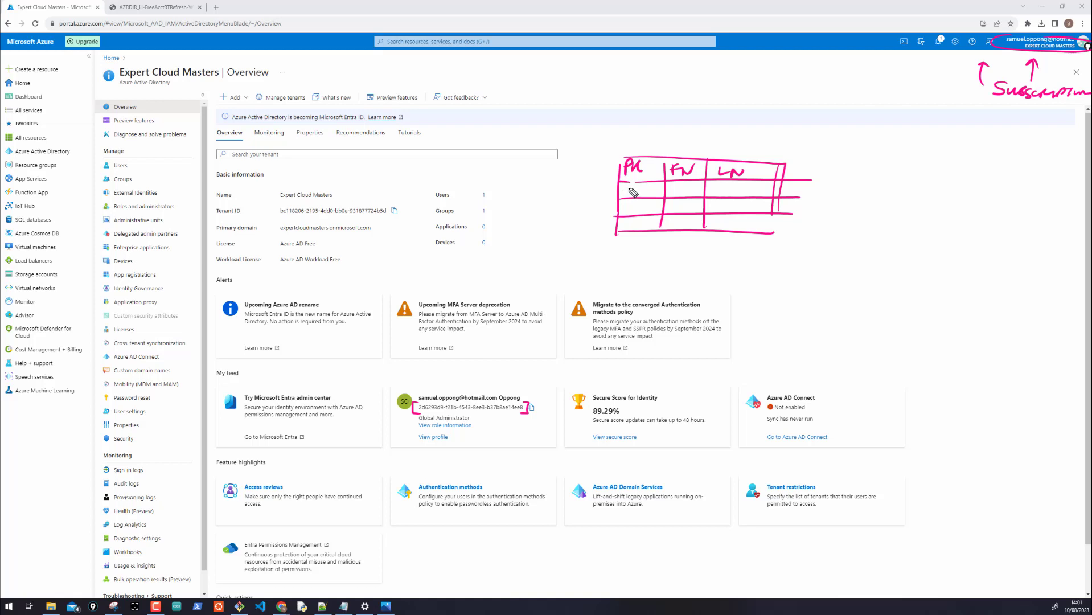
drag(626, 186, 643, 194)
mouse_move(643, 187)
mouse_down()
mouse_move(651, 194)
mouse_move(622, 214)
mouse_move(648, 212)
mouse_move(622, 229)
mouse_up()
drag(622, 225, 631, 228)
mouse_move(631, 221)
mouse_down()
mouse_move(649, 228)
mouse_move(615, 227)
mouse_up()
drag(611, 224, 615, 198)
drag(611, 194, 820, 183)
drag(677, 208, 822, 206)
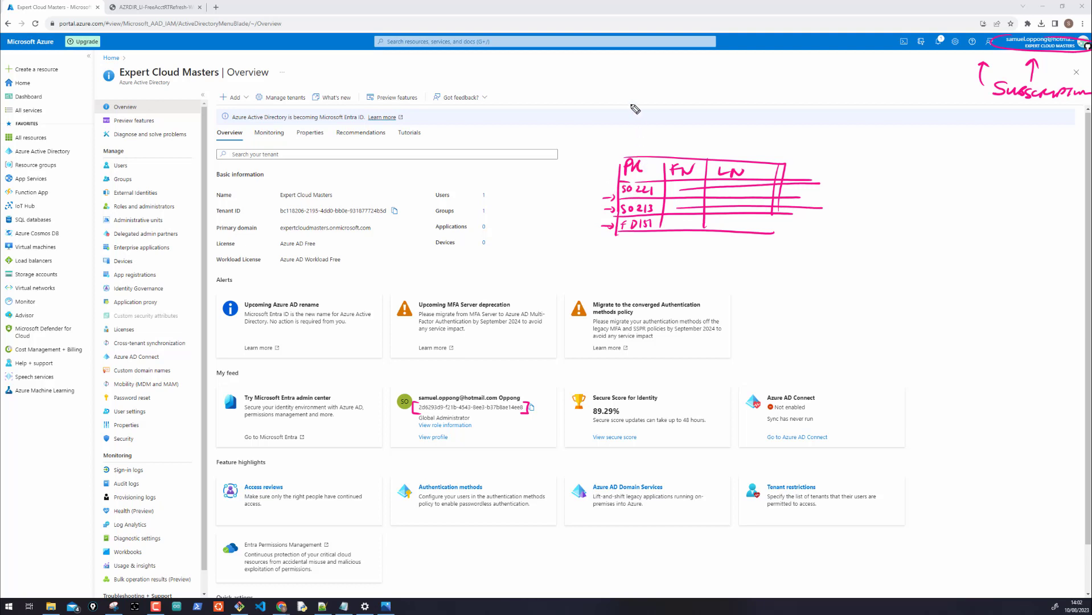
Write a 'select … from table where pk = so221' query and circle the matching row
mouse_move(623, 81)
mouse_down()
mouse_move(615, 92)
mouse_move(821, 86)
mouse_up()
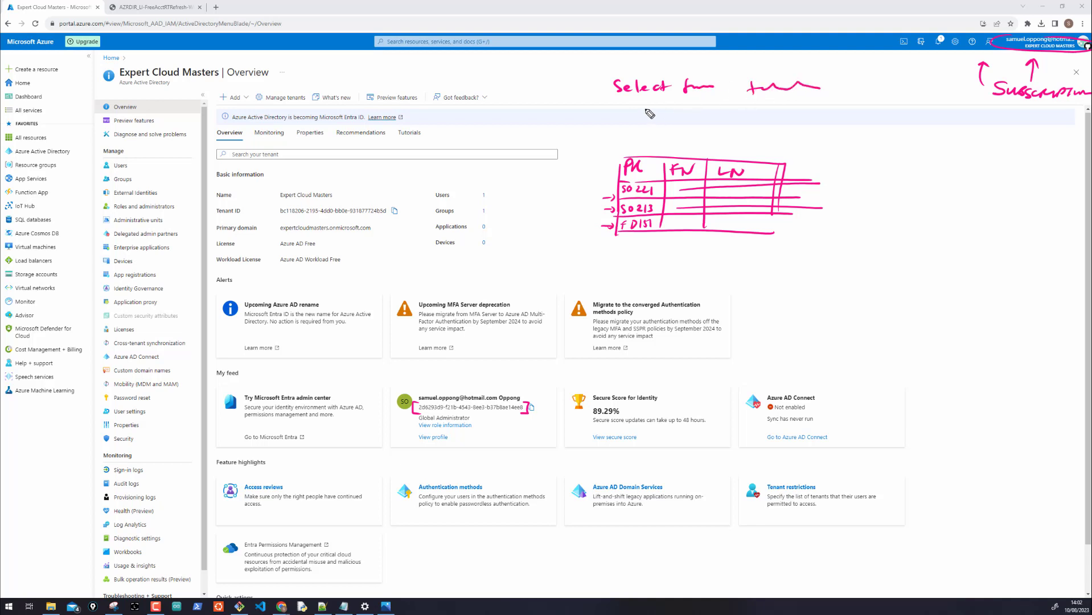
mouse_move(643, 110)
mouse_down()
mouse_move(719, 121)
mouse_move(756, 112)
mouse_up()
drag(745, 117, 819, 123)
drag(820, 114, 829, 120)
mouse_move(835, 111)
mouse_down()
mouse_move(788, 197)
mouse_move(847, 192)
mouse_move(836, 185)
mouse_up()
drag(835, 187, 835, 198)
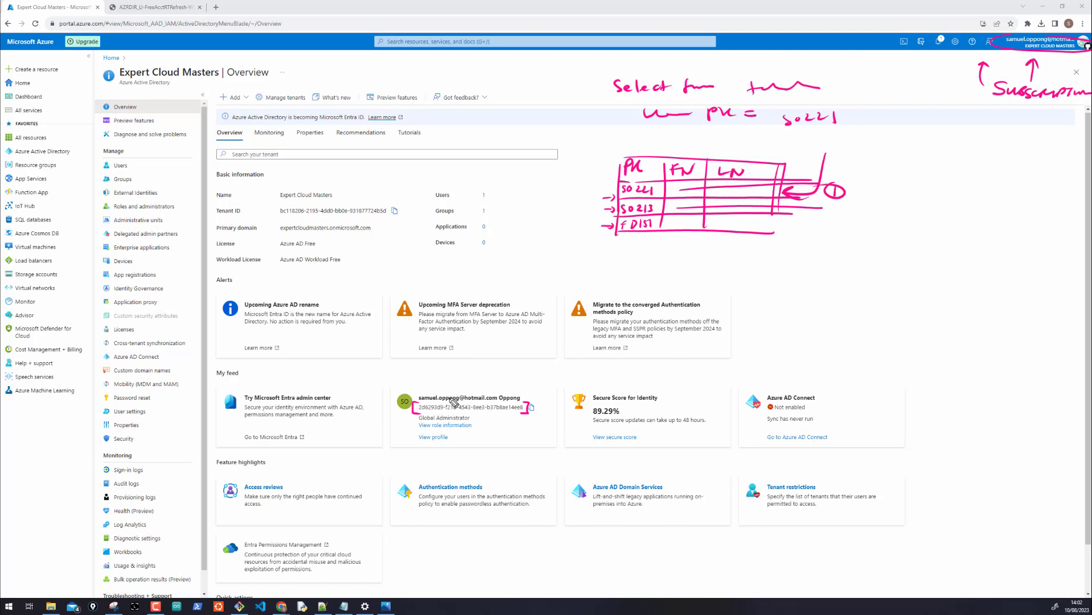
Sketch a pyramid beside the table, then clear all ink with Ctrl+Shift+7
drag(840, 230, 817, 283)
drag(841, 237, 884, 298)
drag(811, 279, 848, 313)
drag(849, 243, 837, 307)
mouse_move(826, 270)
mouse_down()
mouse_move(848, 294)
mouse_move(882, 277)
mouse_up()
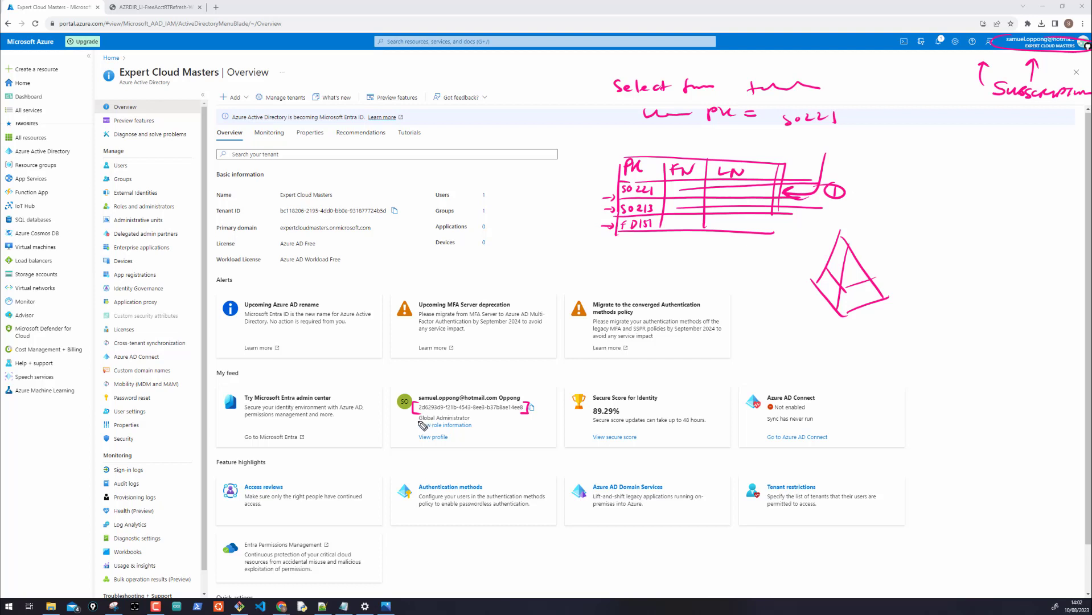
key(ctrl+shift+7)
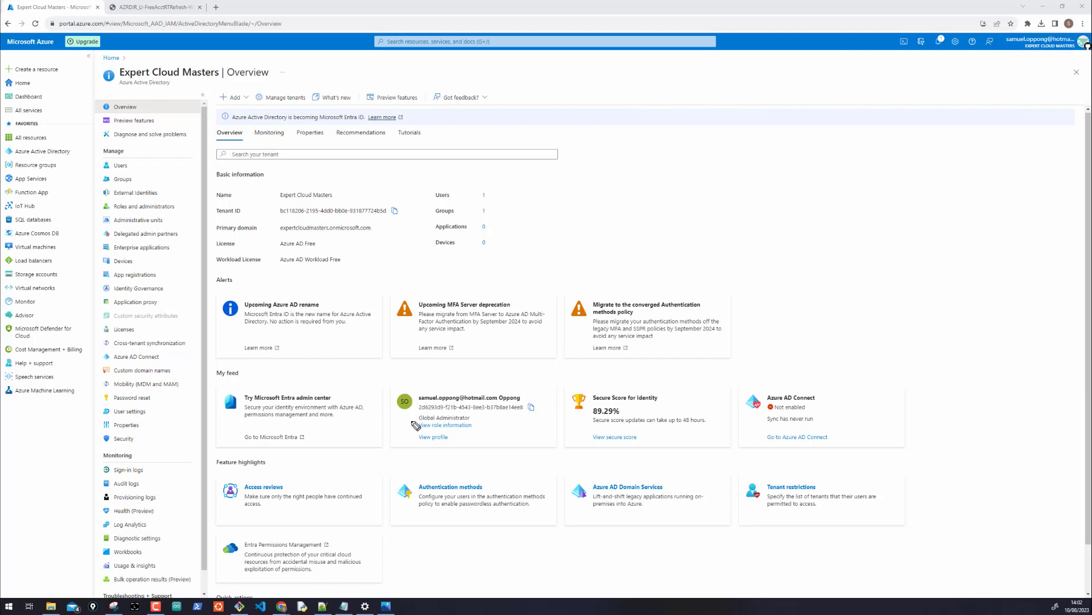
Open All users and widen the User principal name and Display name columns
drag(472, 419, 486, 419)
click(112, 166)
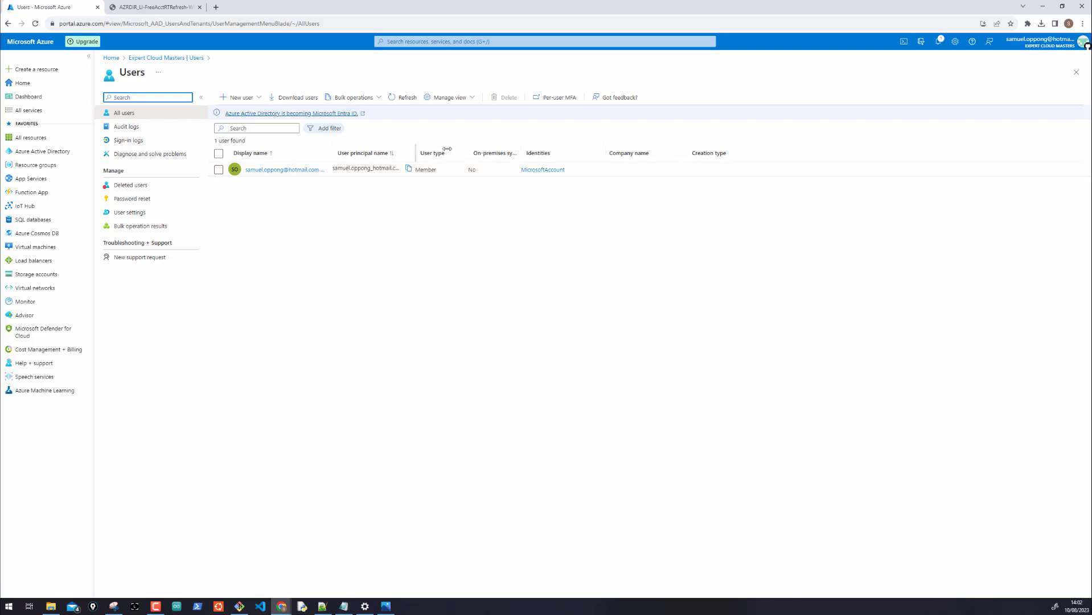
drag(447, 148, 452, 149)
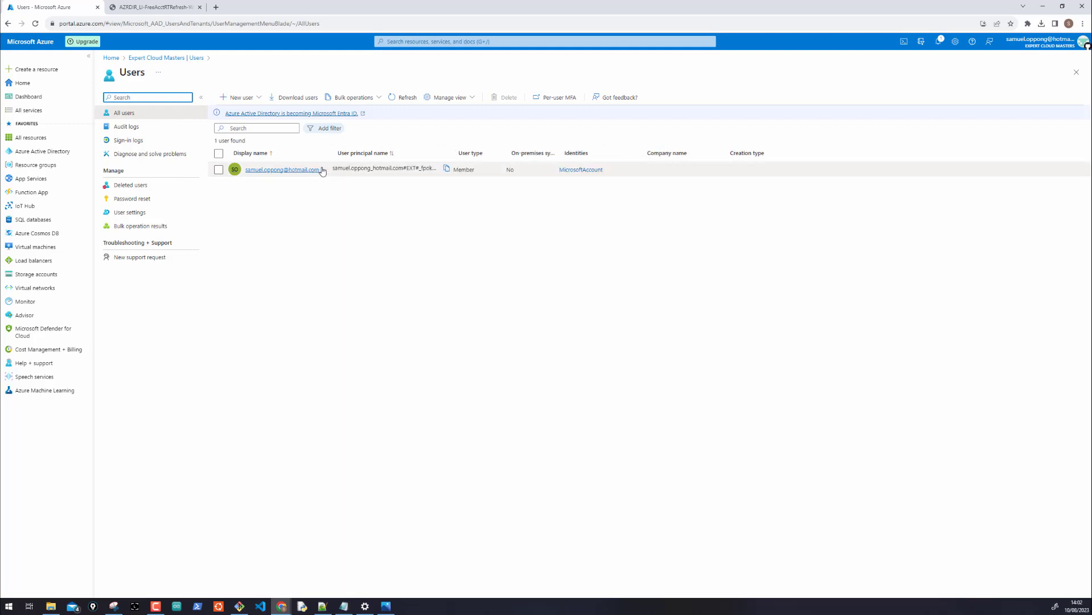
drag(332, 149, 377, 160)
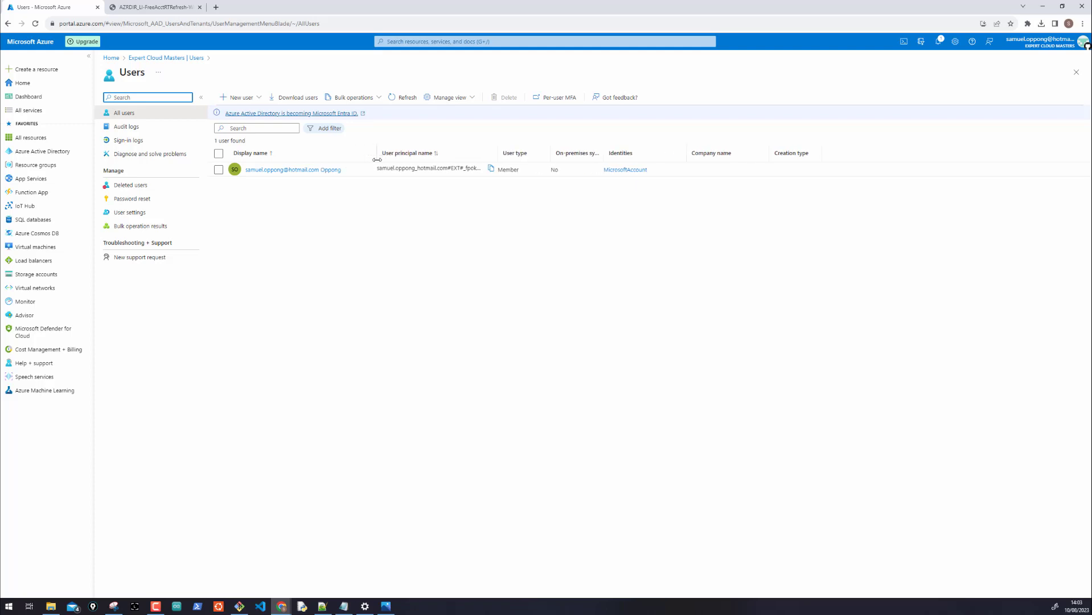
Open the user's profile and mark its Object ID with an arrow, underline and brackets
click(269, 169)
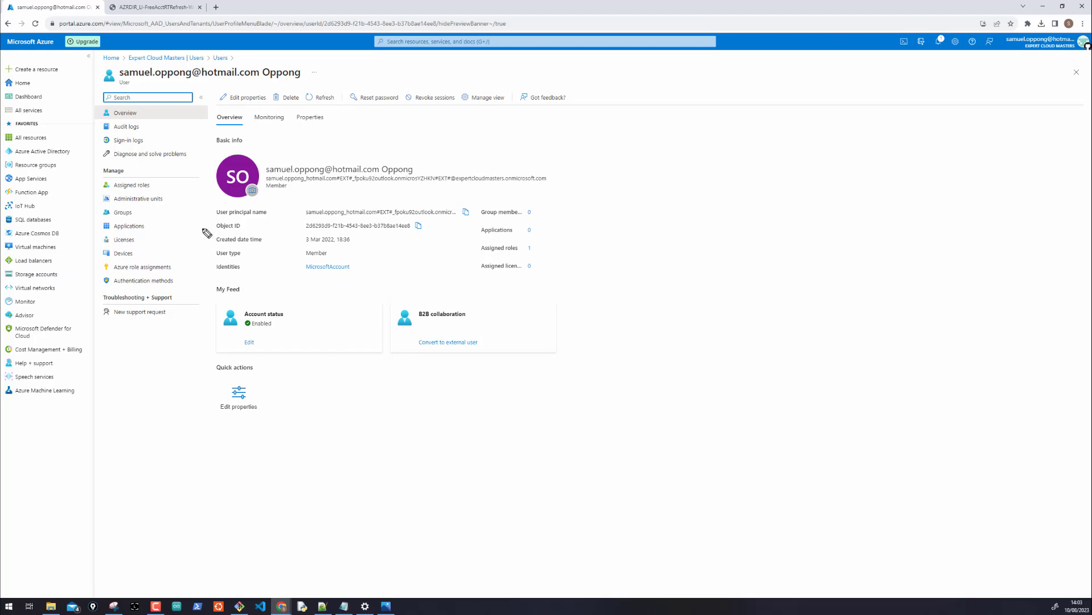
drag(203, 230, 212, 229)
drag(302, 224, 321, 231)
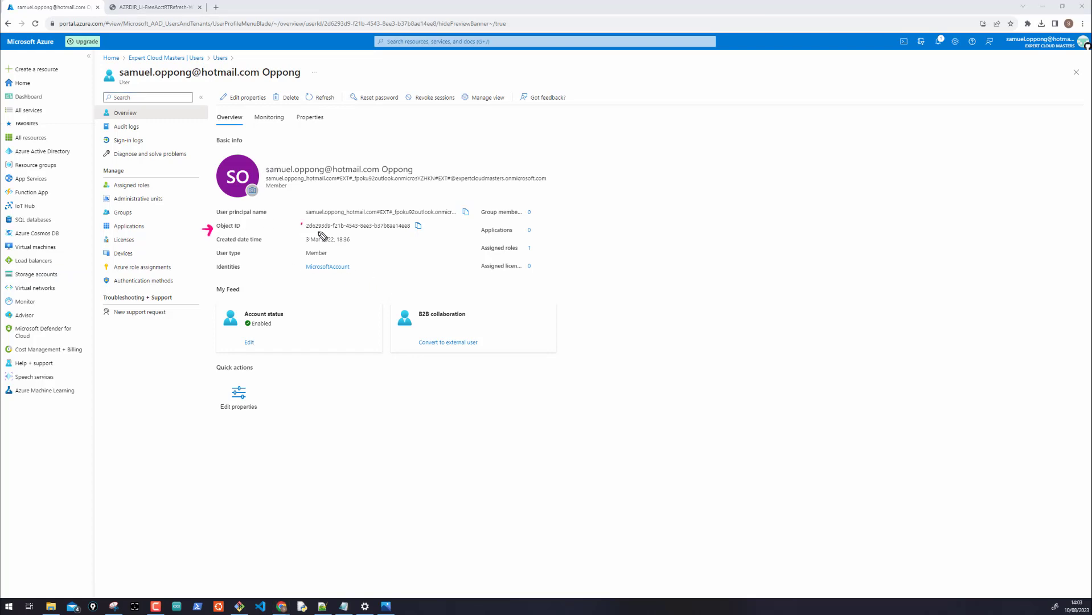
drag(410, 222, 406, 230)
mouse_move(666, 206)
mouse_down()
mouse_move(671, 219)
mouse_move(741, 208)
mouse_up()
mouse_move(759, 210)
mouse_down()
mouse_move(817, 221)
mouse_move(820, 208)
mouse_up()
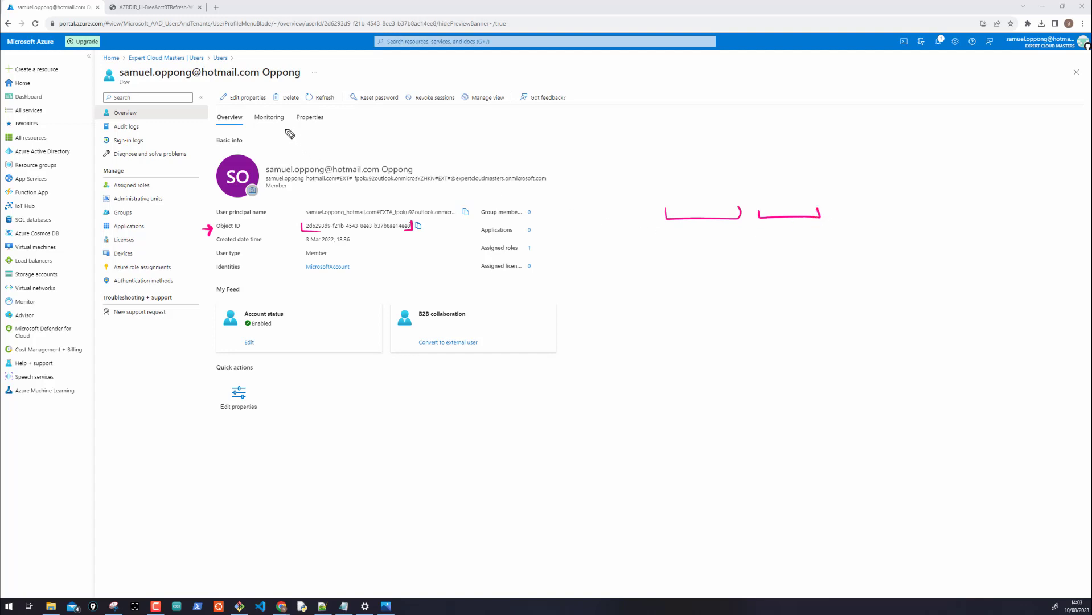
Circle the parts of the display name and frame the sketched fields with lines
drag(285, 164, 321, 161)
mouse_move(838, 217)
mouse_down()
mouse_move(963, 213)
mouse_move(996, 224)
mouse_up()
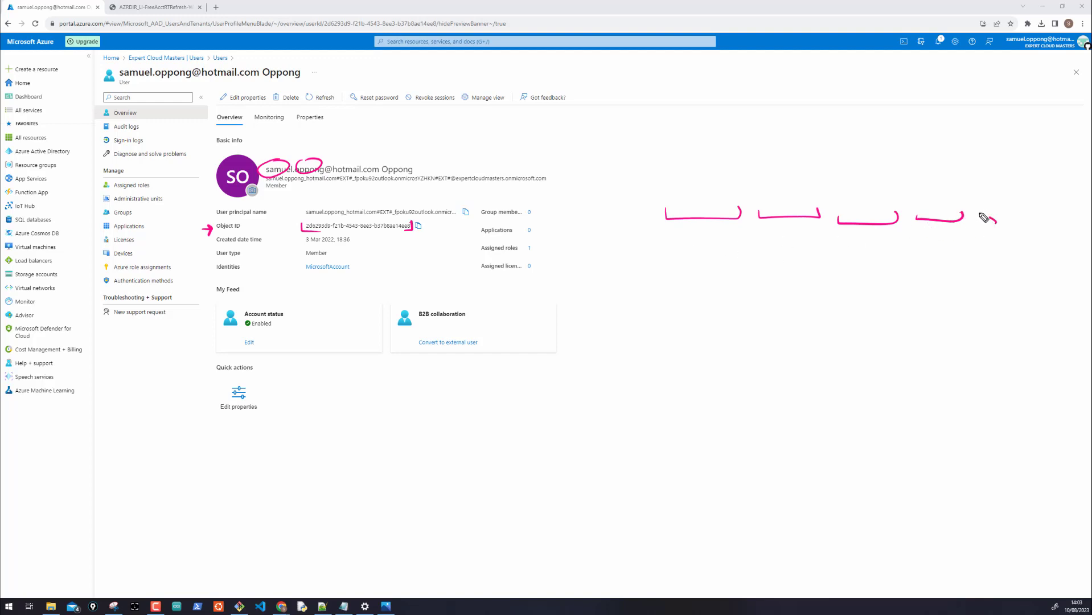
drag(664, 228, 968, 241)
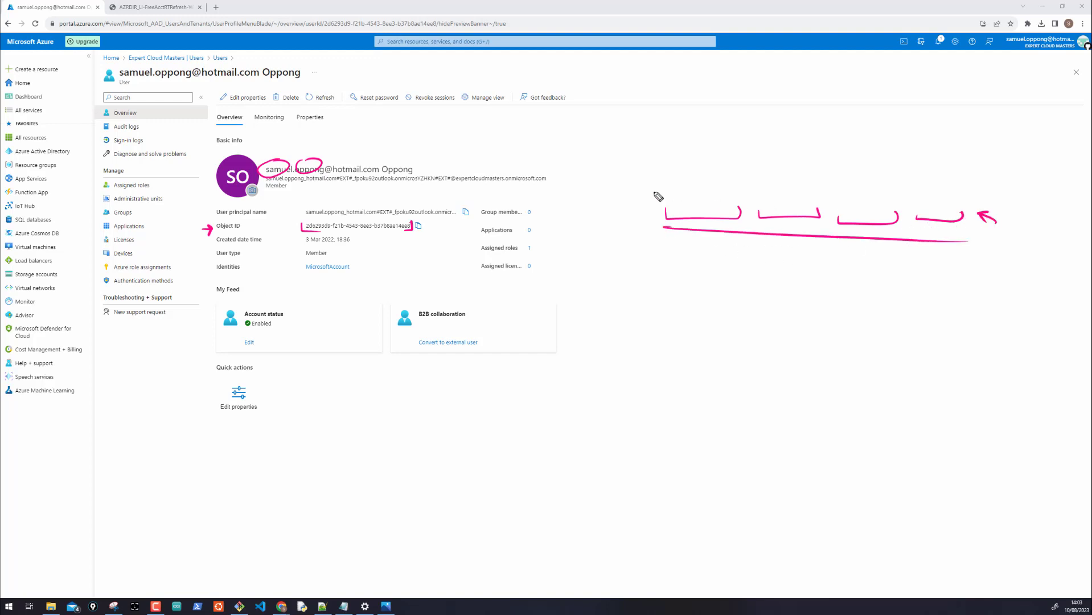
drag(654, 192, 926, 199)
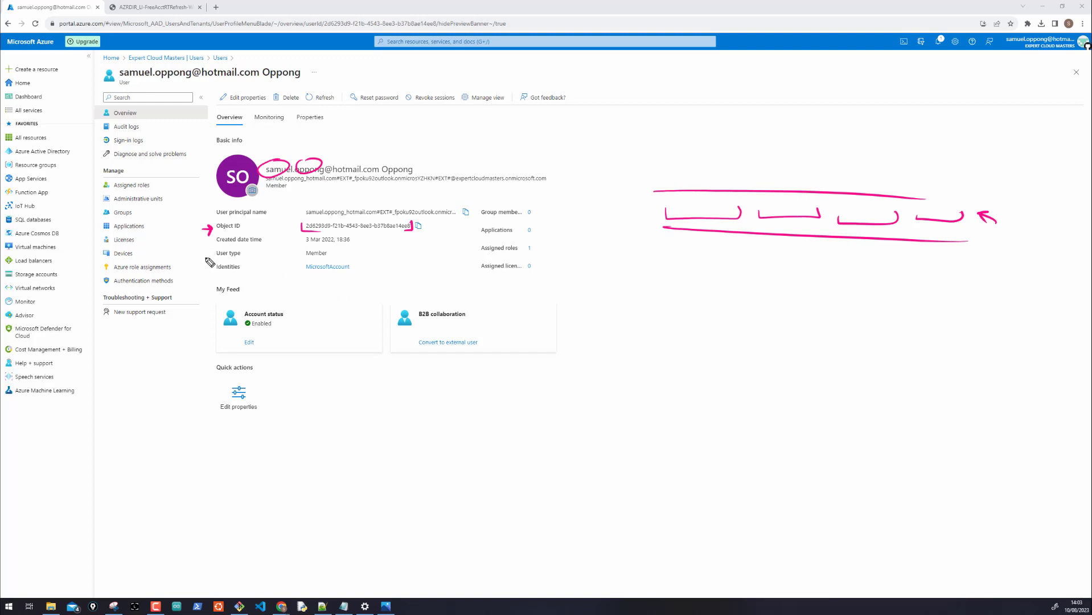
Circle Assigned roles and Azure role assignments with arrows, then clear the ink
mouse_move(102, 189)
mouse_down()
mouse_move(173, 185)
mouse_move(101, 181)
mouse_up()
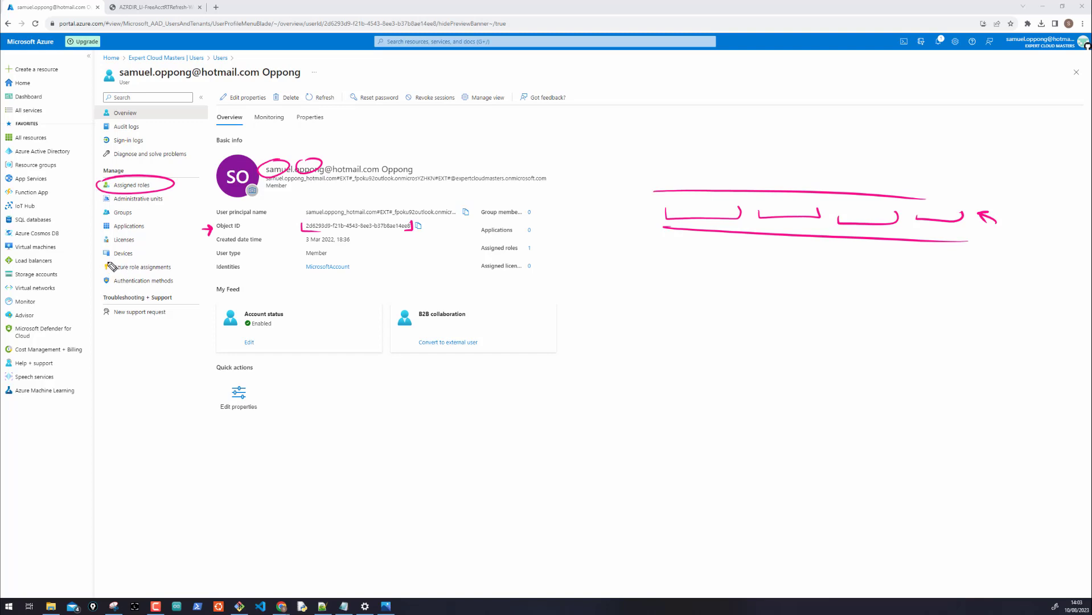
mouse_move(111, 266)
mouse_down()
mouse_move(171, 274)
mouse_move(97, 271)
mouse_up()
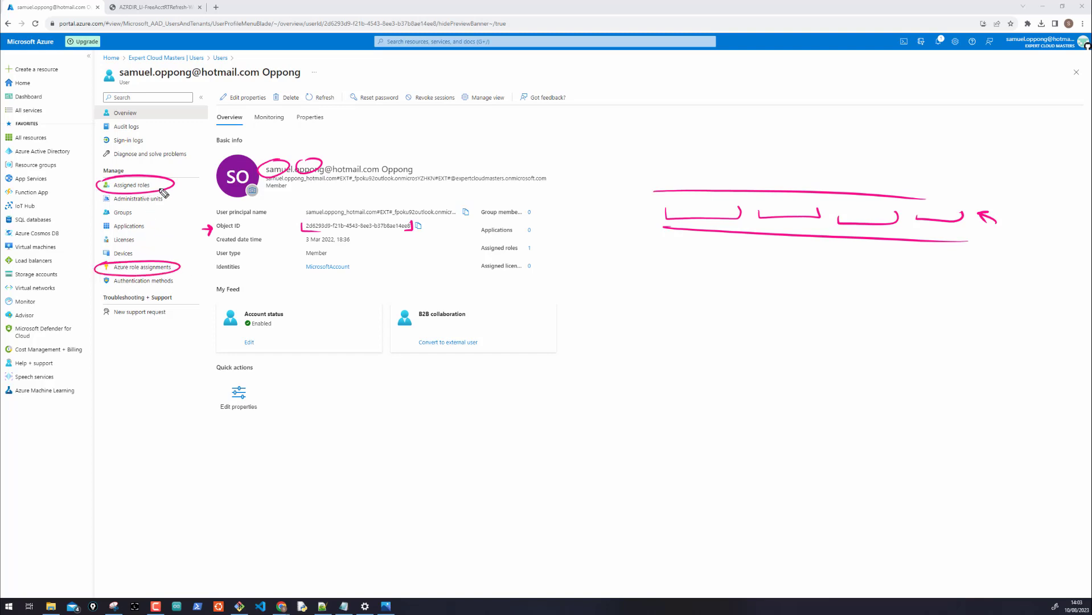
drag(171, 179, 202, 162)
mouse_move(170, 275)
mouse_down()
mouse_move(196, 303)
mouse_move(188, 300)
mouse_up()
key(e)
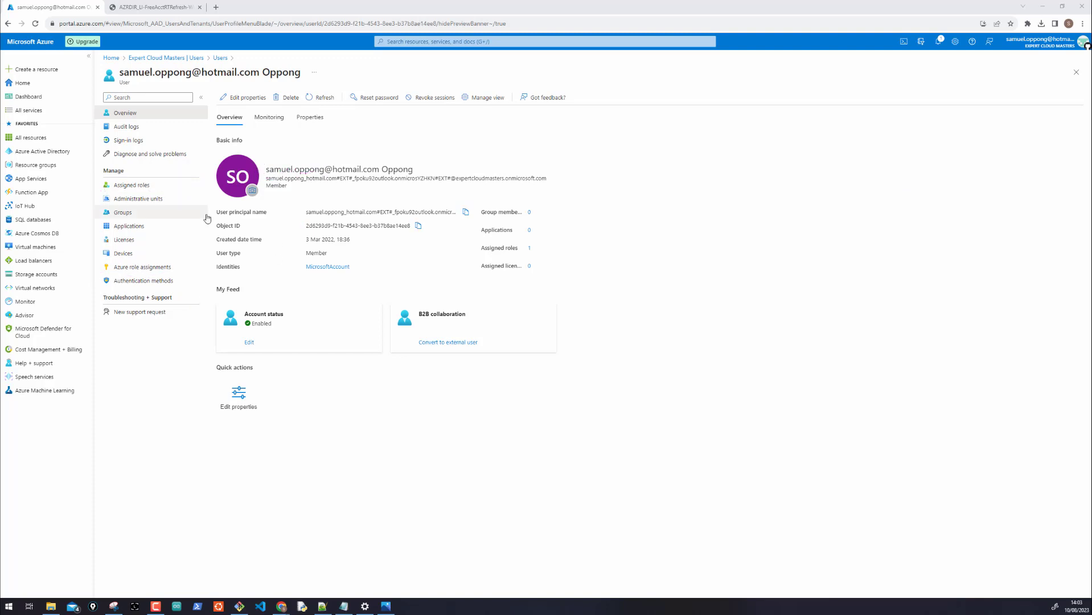
click(138, 187)
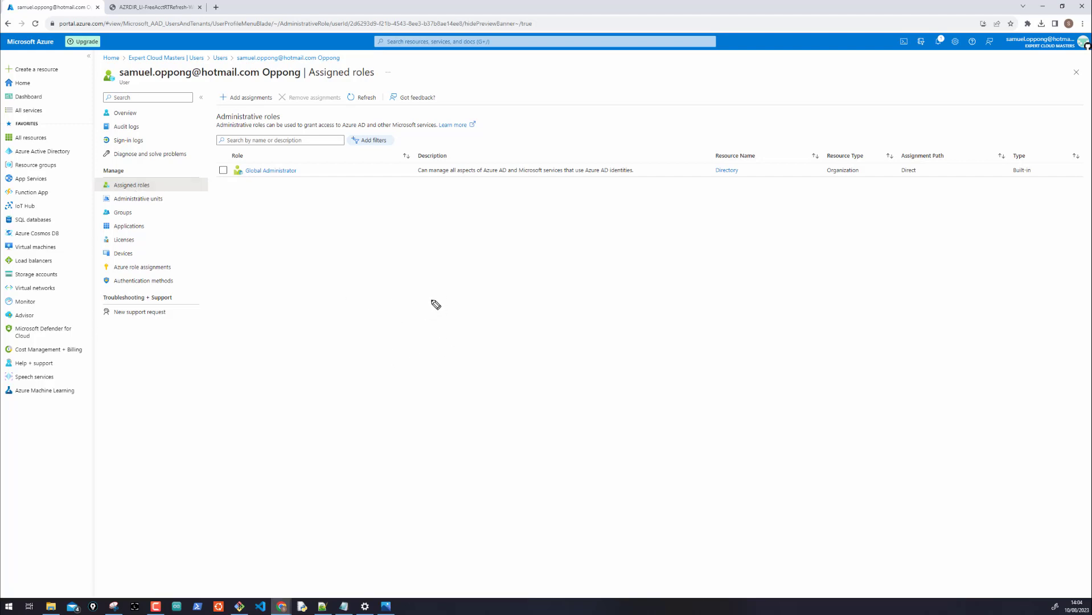
drag(415, 303, 459, 310)
mouse_move(376, 294)
mouse_down()
mouse_move(362, 317)
mouse_move(380, 323)
mouse_up()
mouse_move(485, 309)
mouse_down()
mouse_move(494, 300)
mouse_move(510, 314)
mouse_up()
mouse_move(522, 305)
mouse_down()
mouse_move(555, 315)
mouse_move(625, 294)
mouse_move(630, 312)
mouse_move(584, 373)
mouse_move(592, 358)
mouse_up()
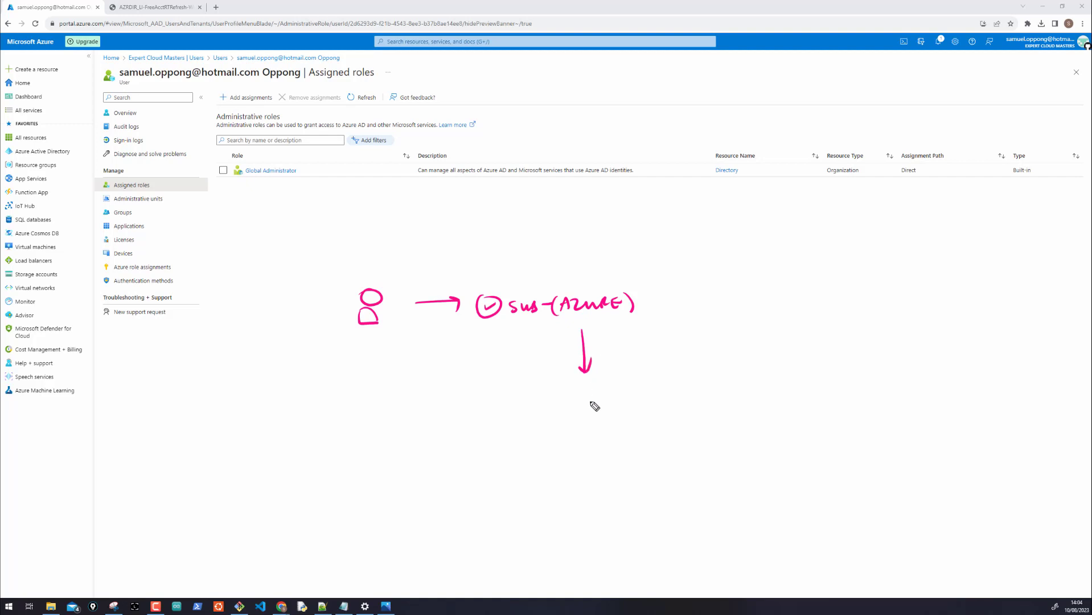
mouse_move(589, 400)
mouse_down()
mouse_move(590, 420)
mouse_move(600, 403)
mouse_move(638, 414)
mouse_move(789, 399)
mouse_move(748, 399)
mouse_up()
mouse_move(595, 387)
mouse_down()
mouse_move(826, 423)
mouse_move(669, 368)
mouse_up()
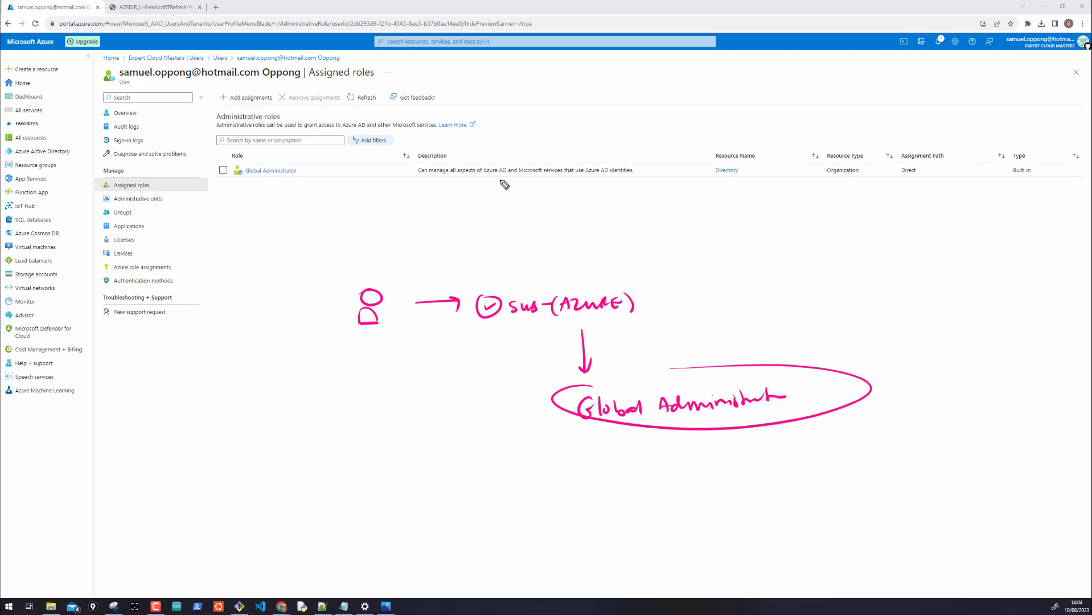
mouse_move(498, 166)
mouse_down()
mouse_move(476, 174)
mouse_move(504, 157)
mouse_move(584, 166)
mouse_move(550, 154)
mouse_up()
drag(614, 178, 587, 185)
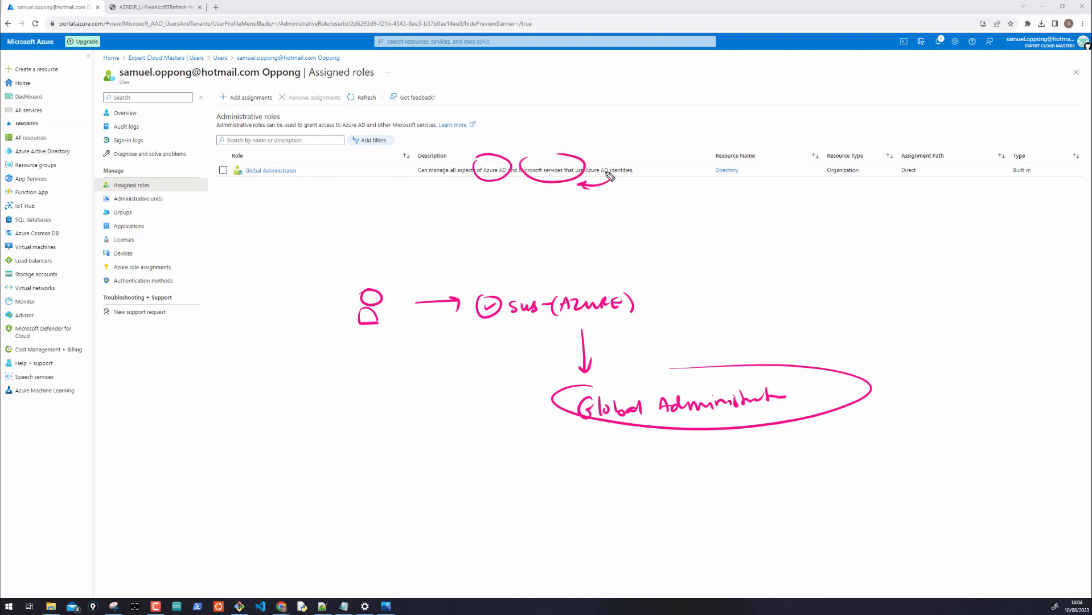
mouse_move(613, 160)
mouse_down()
mouse_move(588, 151)
mouse_move(595, 157)
mouse_up()
drag(629, 180, 598, 178)
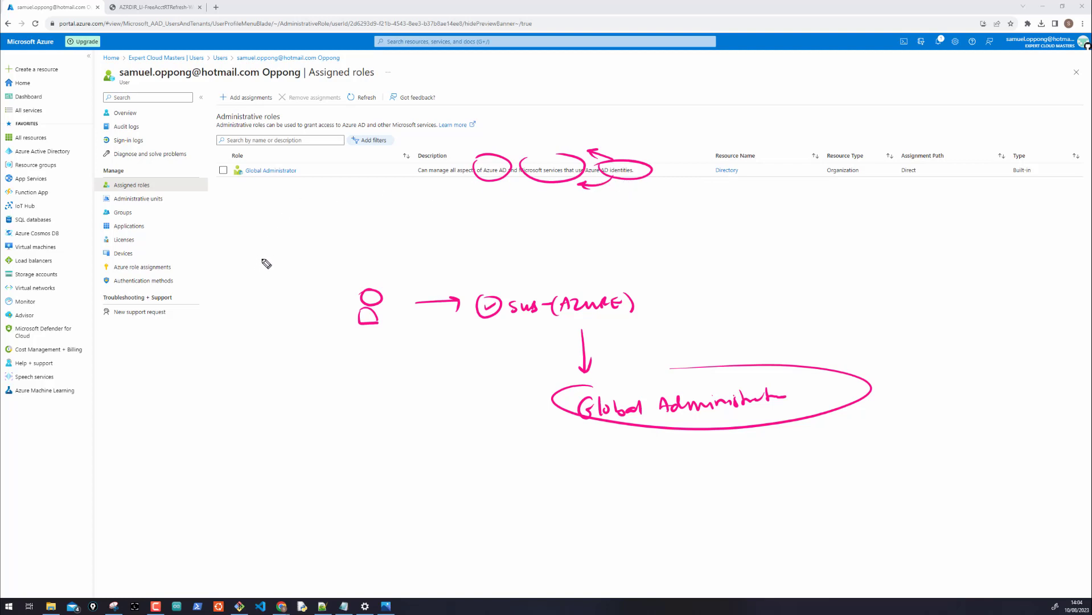
key(ctrl+shift+7)
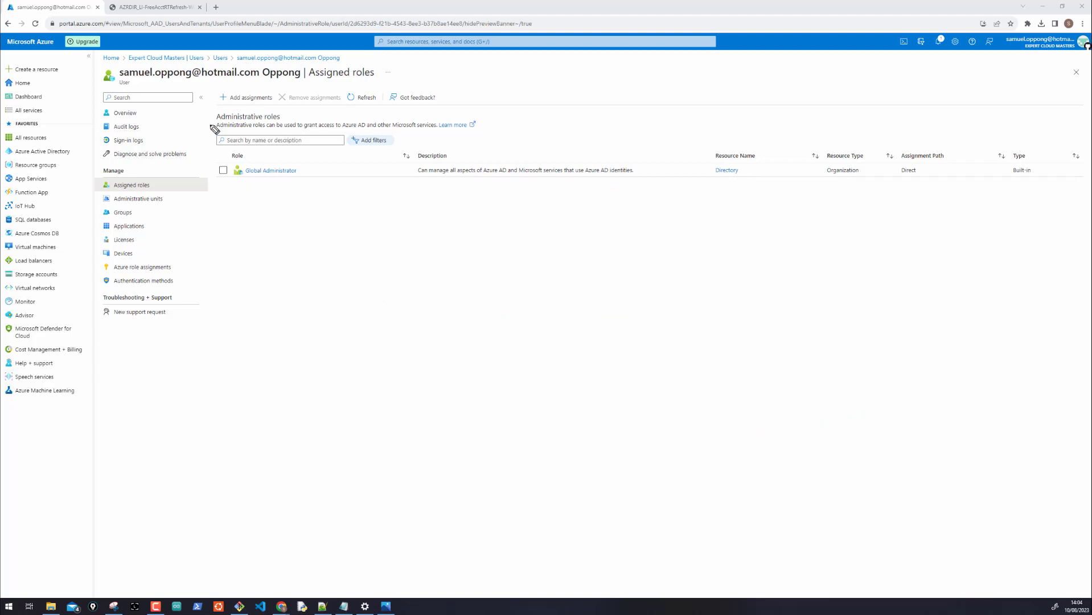
drag(140, 58, 145, 66)
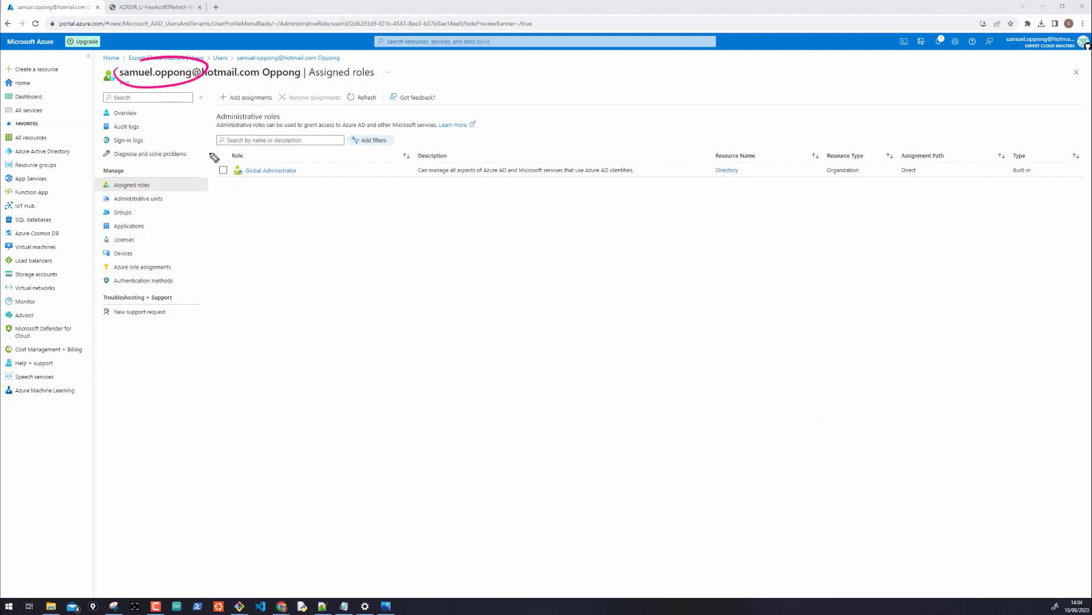
mouse_move(203, 148)
mouse_down()
mouse_move(217, 171)
mouse_move(235, 157)
mouse_up()
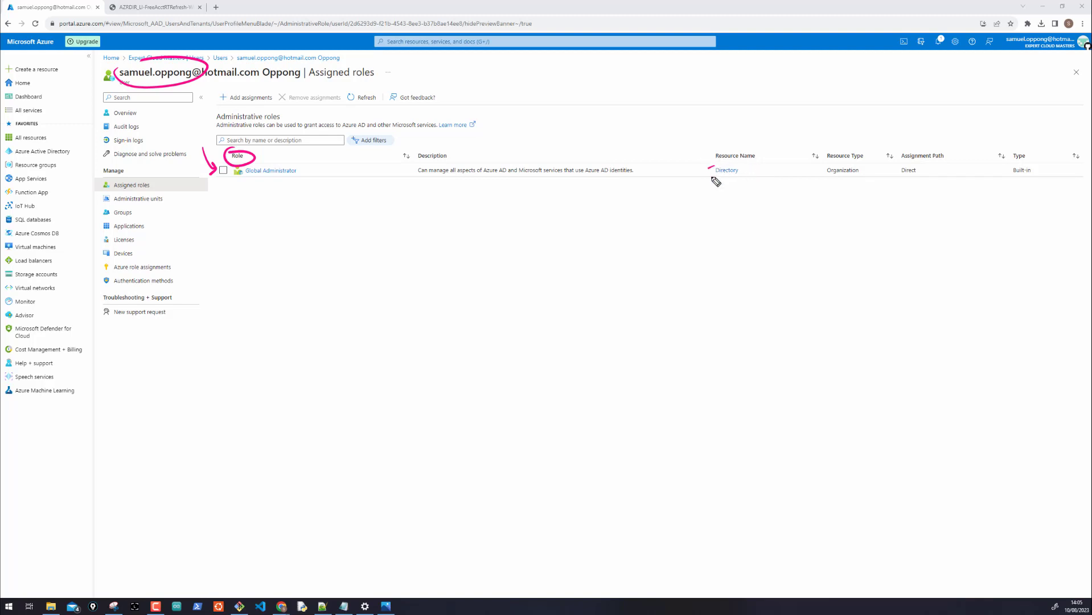
mouse_move(712, 178)
mouse_down()
mouse_move(751, 174)
mouse_move(709, 171)
mouse_up()
mouse_move(470, 320)
mouse_down()
mouse_move(486, 275)
mouse_move(478, 320)
mouse_move(521, 335)
mouse_move(498, 295)
mouse_move(487, 315)
mouse_move(590, 324)
mouse_move(613, 314)
mouse_move(635, 337)
mouse_up()
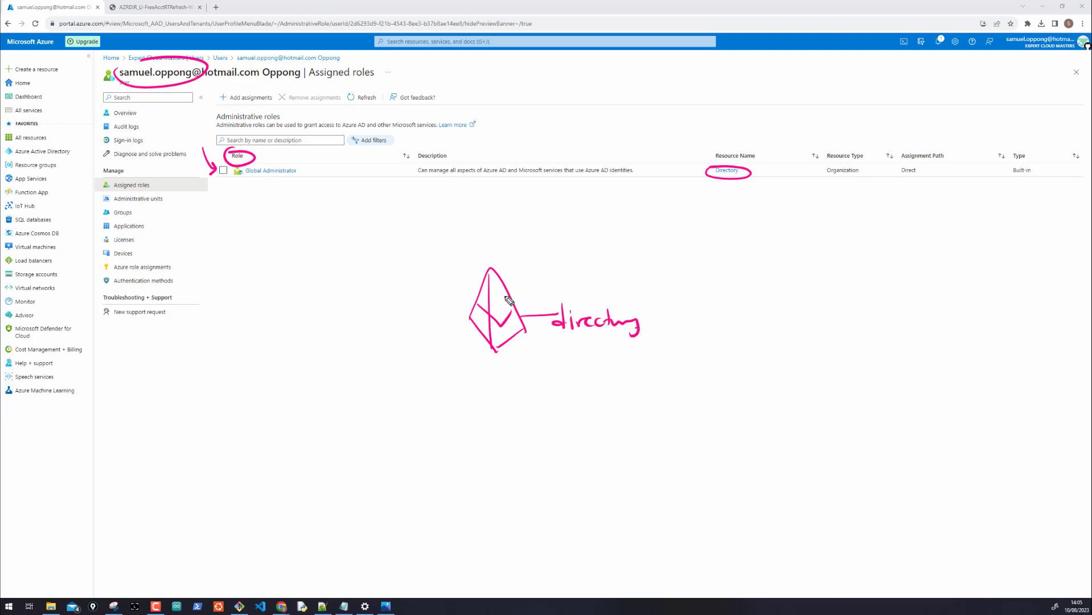
drag(474, 284, 424, 284)
mouse_move(340, 268)
mouse_down()
mouse_move(366, 263)
mouse_move(349, 300)
mouse_move(367, 293)
mouse_move(371, 301)
mouse_move(296, 283)
mouse_move(280, 219)
mouse_up()
drag(272, 164, 279, 162)
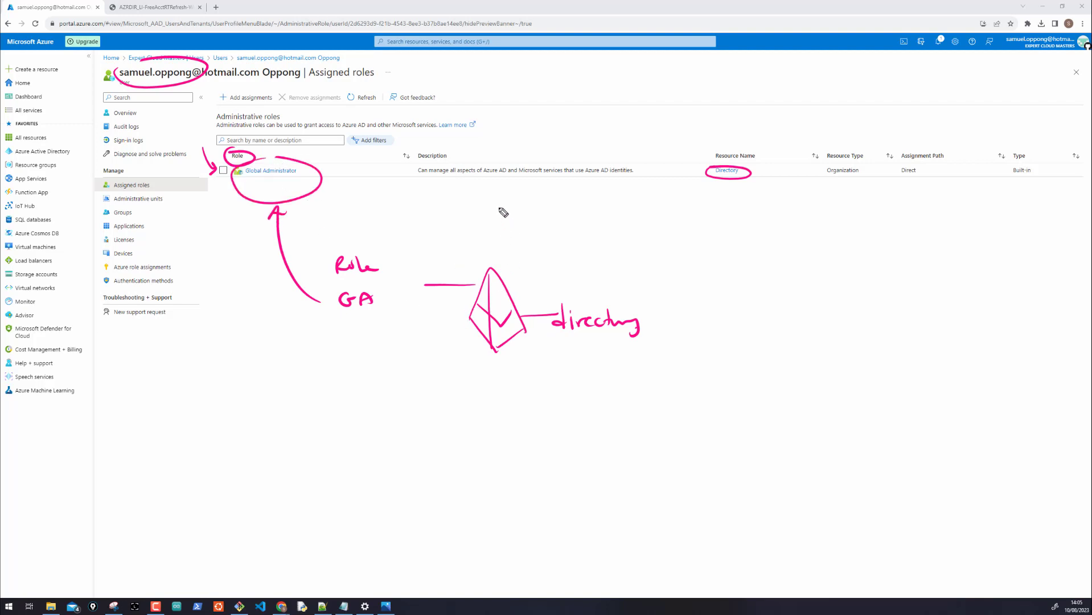
drag(436, 179, 487, 178)
mouse_move(498, 280)
mouse_down()
mouse_move(528, 275)
mouse_move(538, 295)
mouse_move(524, 268)
mouse_move(544, 300)
mouse_up()
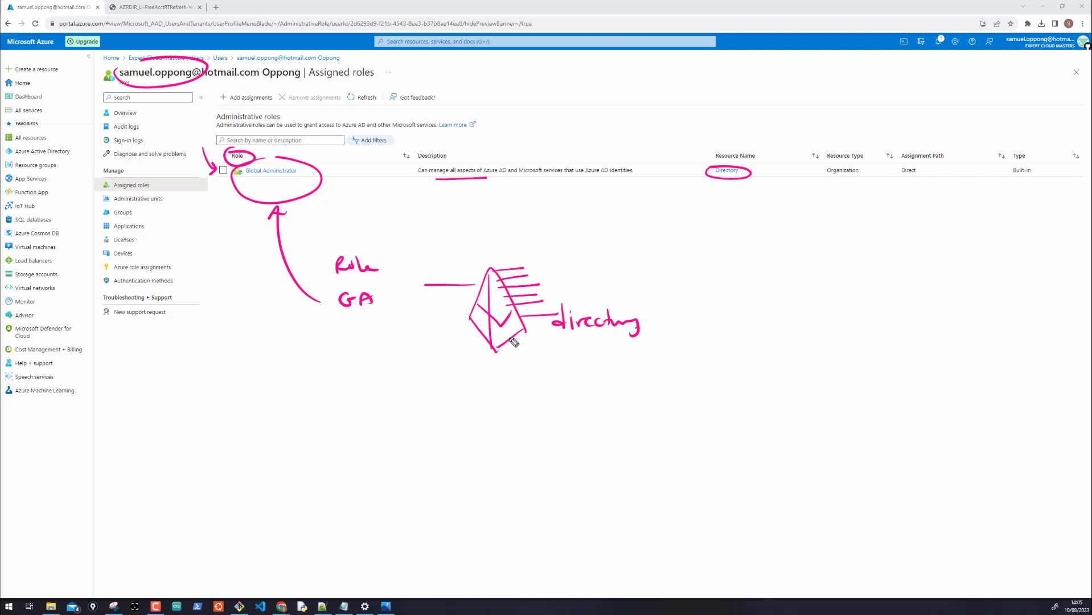
mouse_move(510, 341)
mouse_down()
mouse_move(527, 364)
mouse_move(460, 354)
mouse_move(449, 340)
mouse_up()
mouse_move(469, 317)
mouse_down()
mouse_move(439, 322)
mouse_move(473, 308)
mouse_move(475, 295)
mouse_up()
drag(459, 255, 484, 279)
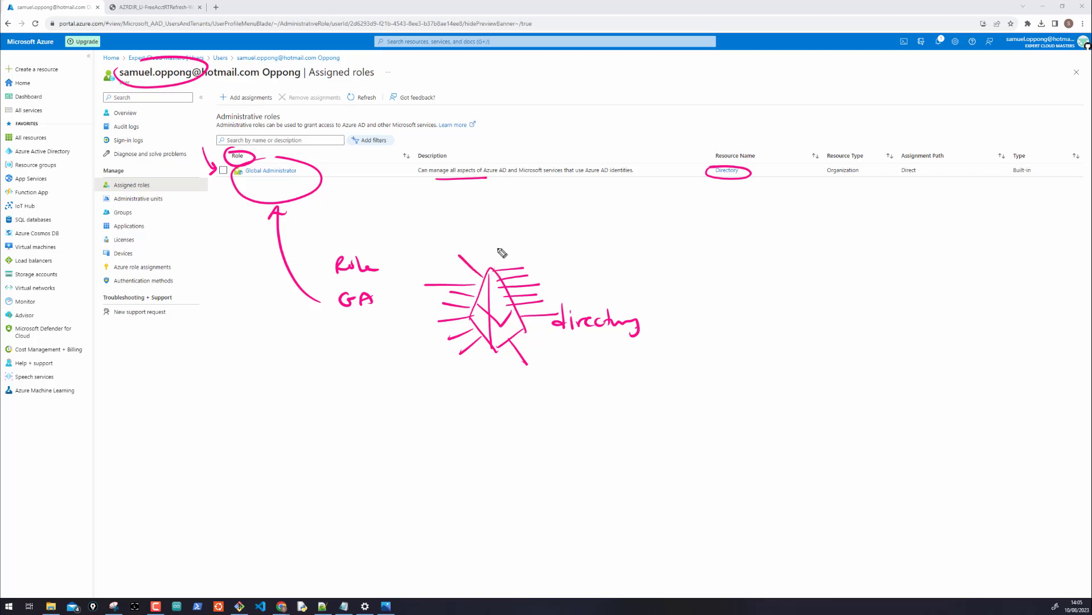
drag(499, 241, 493, 268)
mouse_move(524, 336)
mouse_down()
mouse_move(562, 360)
mouse_move(573, 352)
mouse_move(559, 357)
mouse_move(585, 367)
mouse_move(596, 390)
mouse_move(619, 363)
mouse_move(618, 374)
mouse_up()
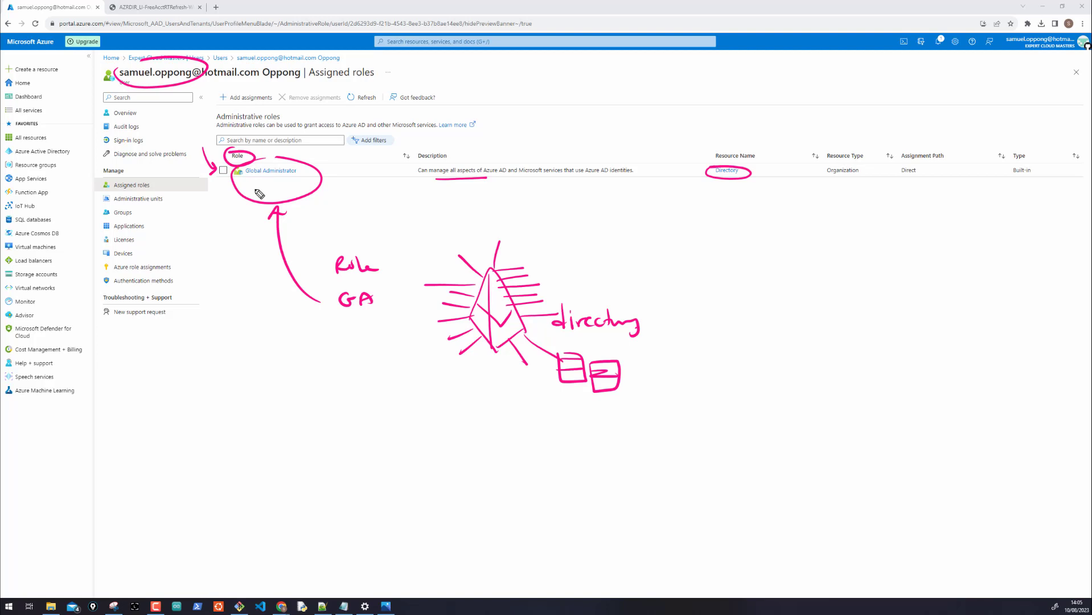
Open the role's Directory overview and mark its subtitle and key menu areas
key(ctrl+shift+7)
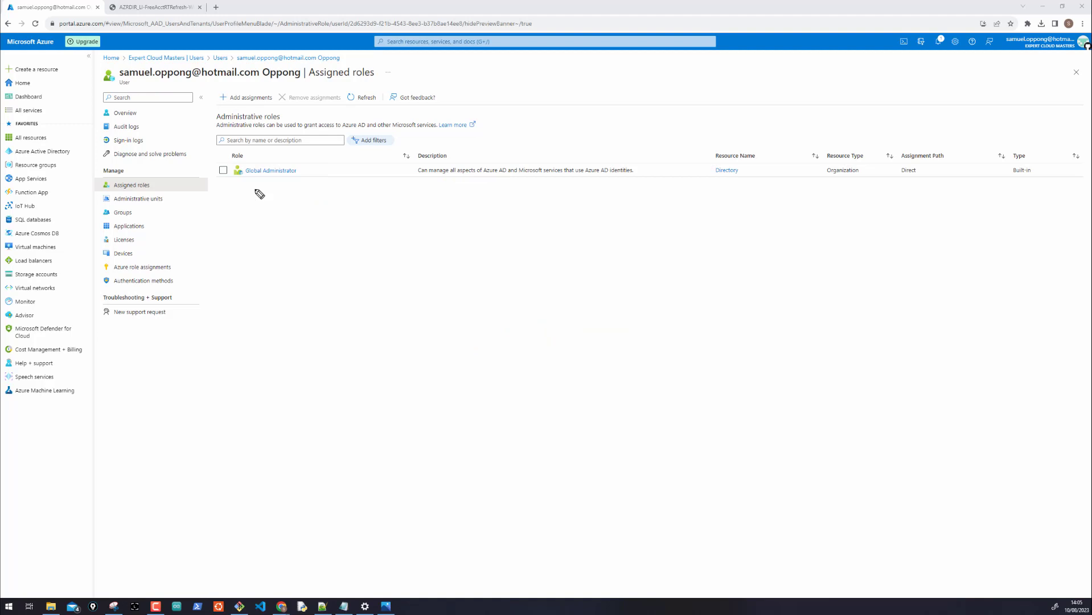
click(722, 170)
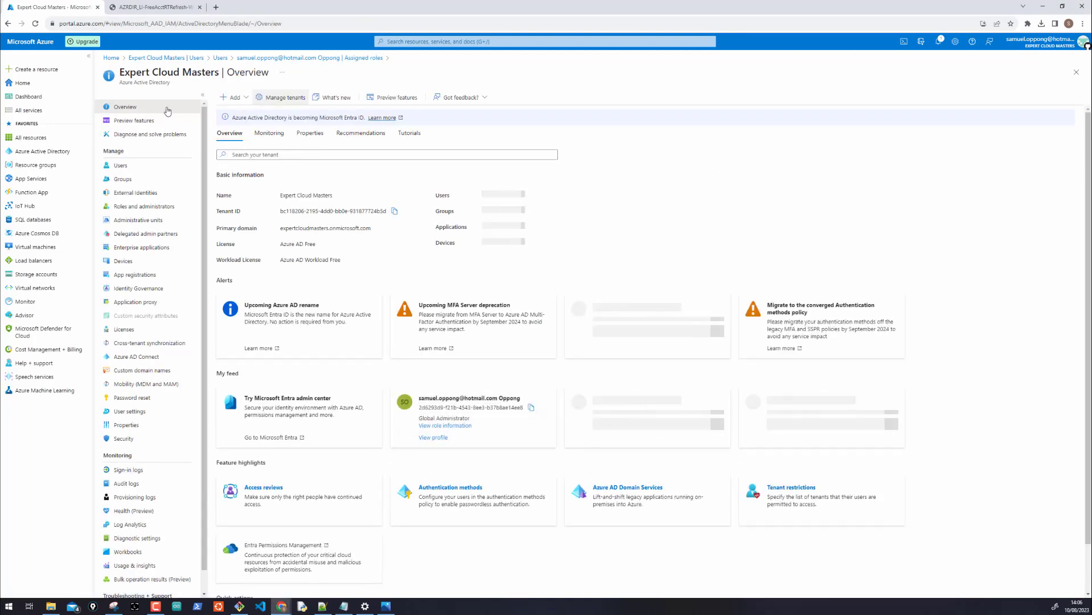
drag(119, 82, 168, 85)
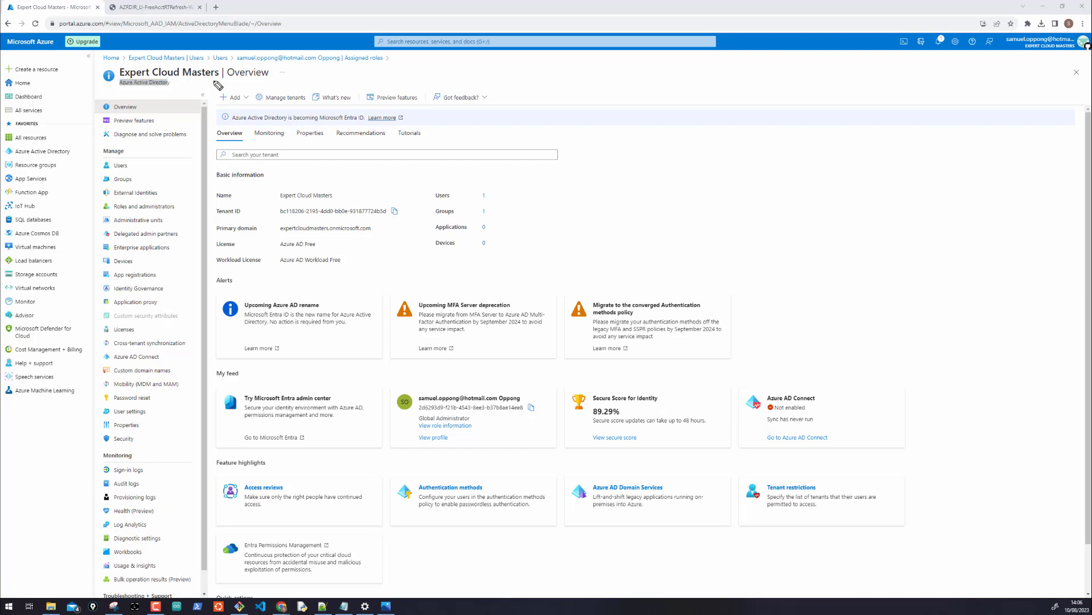
mouse_move(142, 81)
mouse_down()
mouse_move(178, 82)
mouse_move(138, 77)
mouse_up()
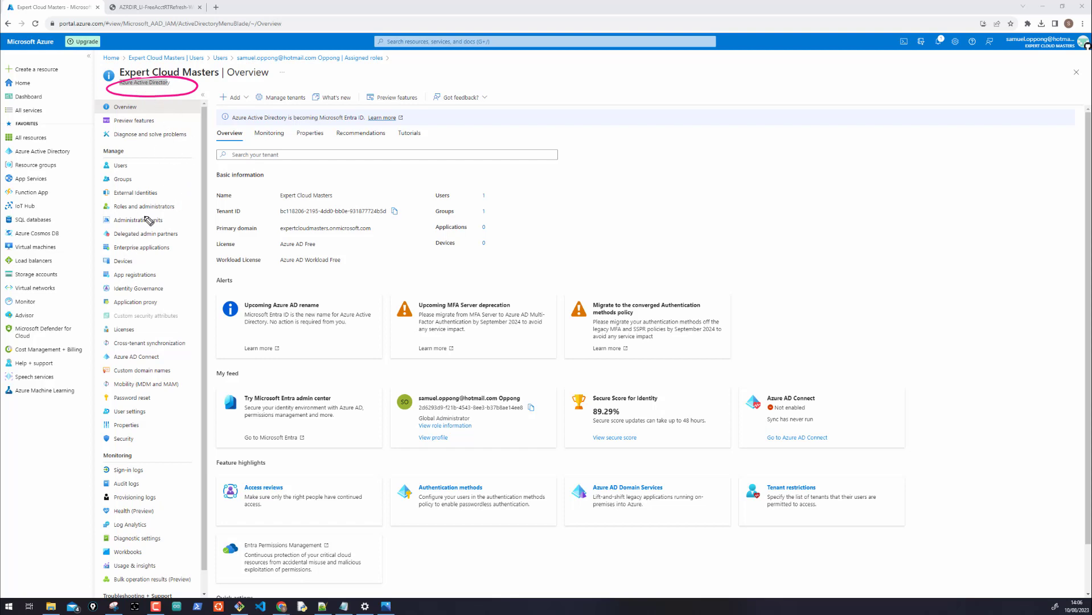
drag(100, 386, 87, 386)
mouse_move(101, 356)
mouse_down()
mouse_move(88, 356)
mouse_move(88, 342)
mouse_up()
mouse_move(101, 287)
mouse_down()
mouse_move(88, 288)
mouse_move(88, 166)
mouse_up()
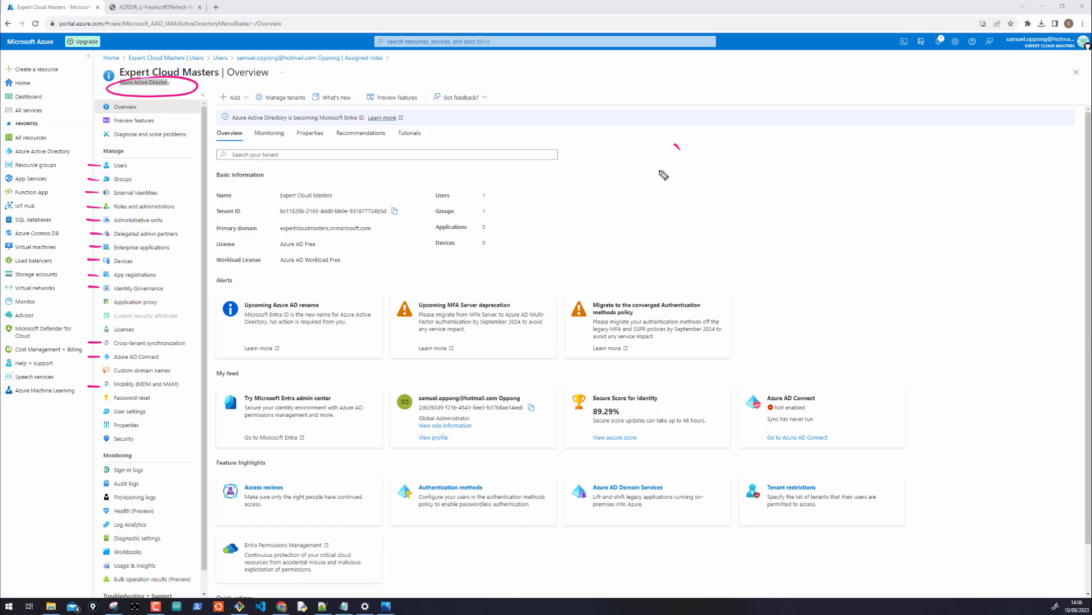
Handwrite 'GA' on the page, then clear all annotations
mouse_move(678, 147)
mouse_down()
mouse_move(673, 161)
mouse_move(700, 170)
mouse_up()
drag(688, 162, 697, 161)
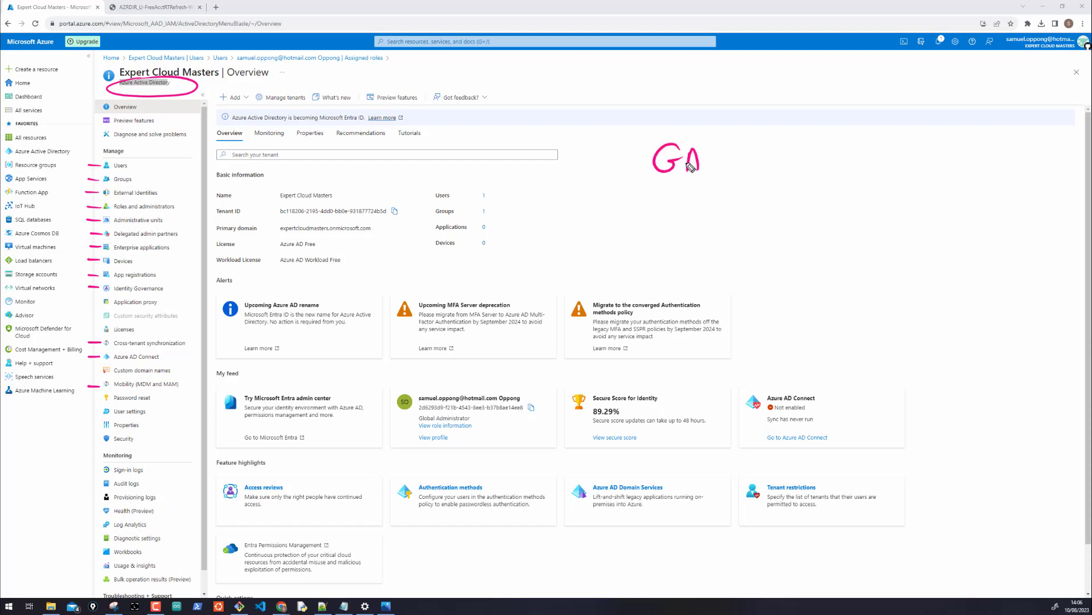
drag(657, 127, 676, 136)
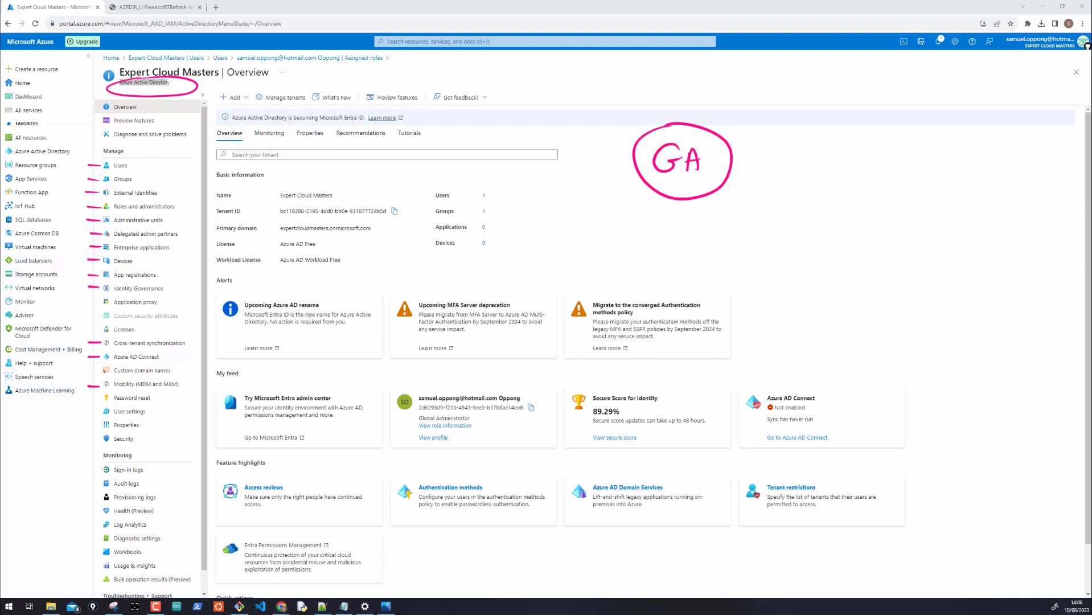
key(Escape)
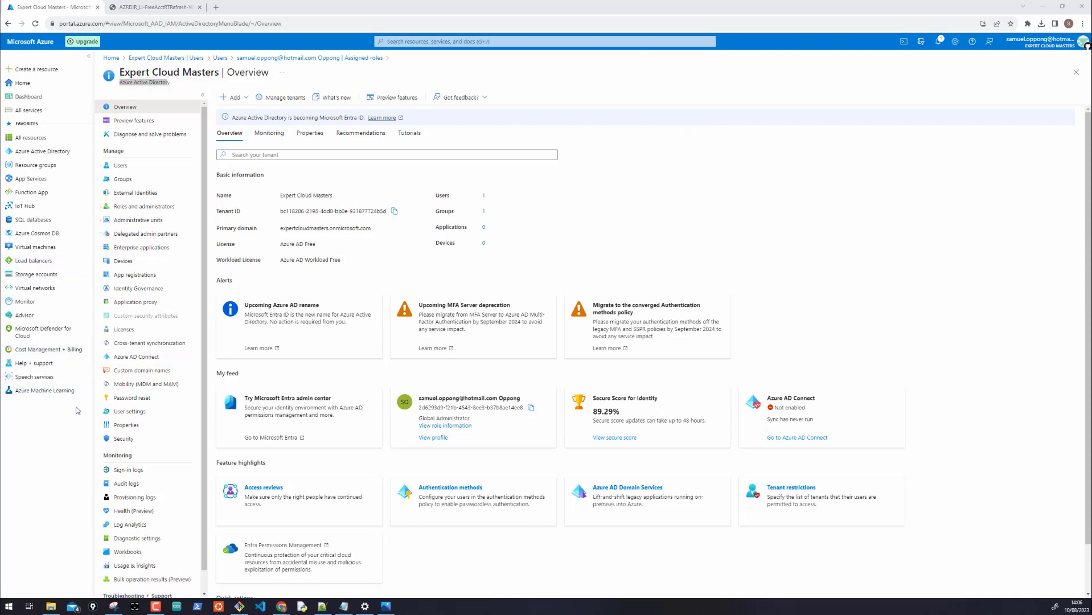
Go from Users to the only user's Assigned roles and Azure role assignments
click(122, 166)
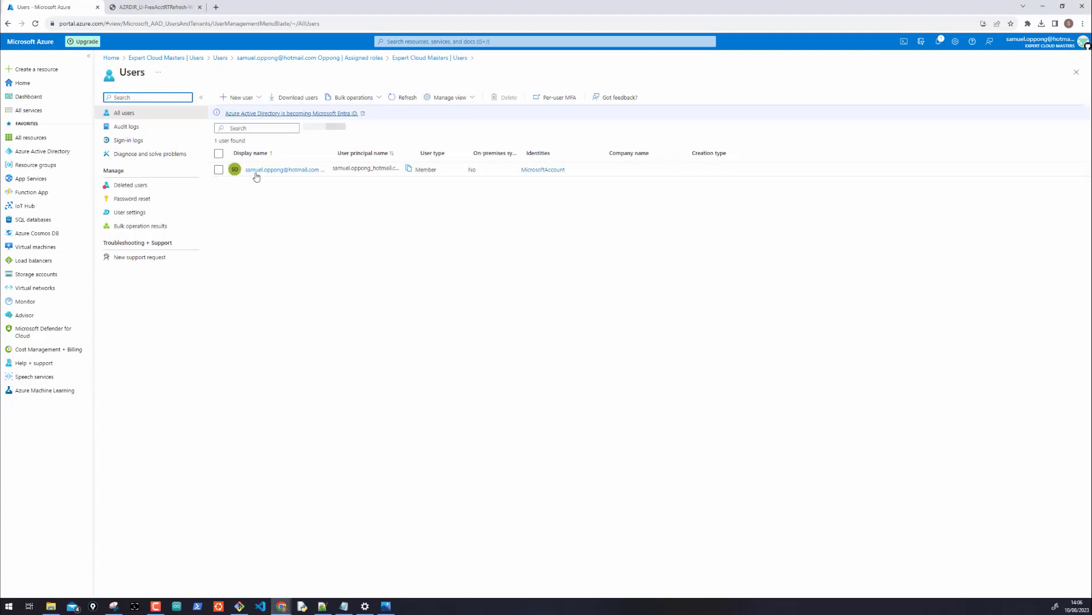
click(256, 175)
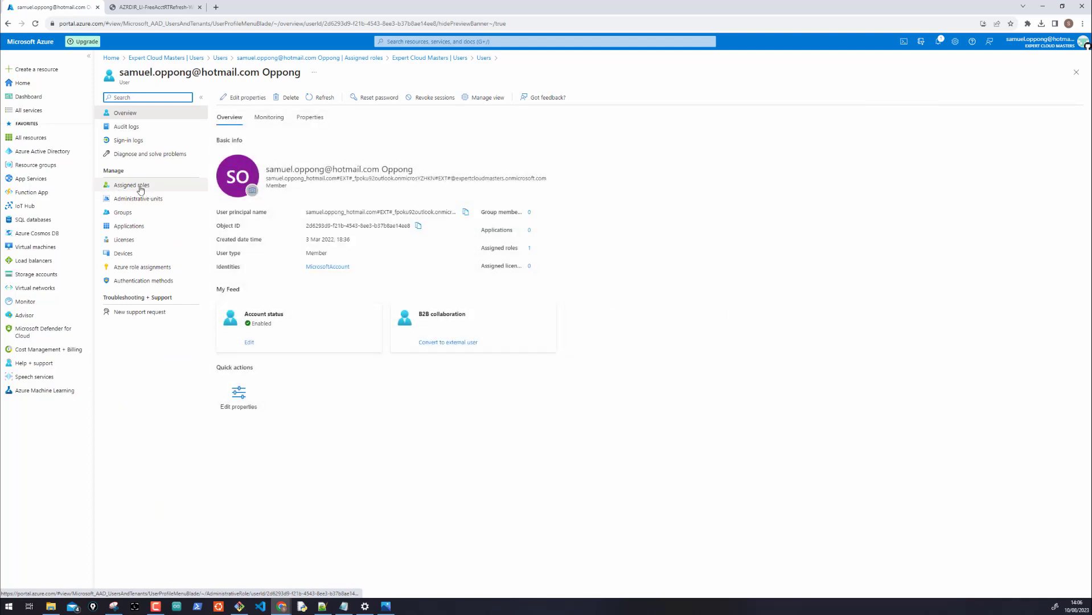
click(140, 187)
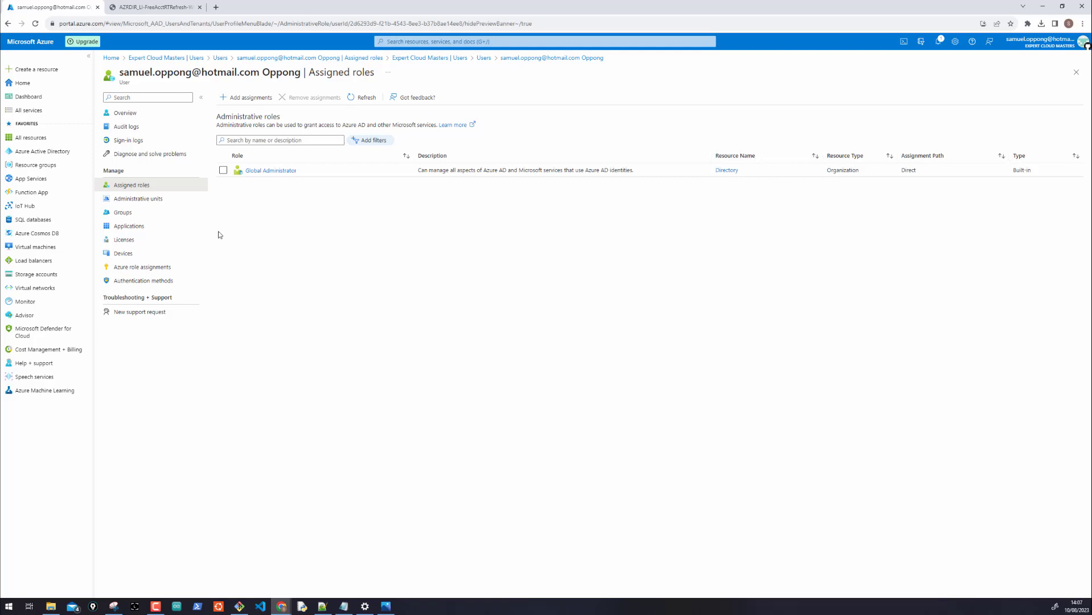
click(135, 271)
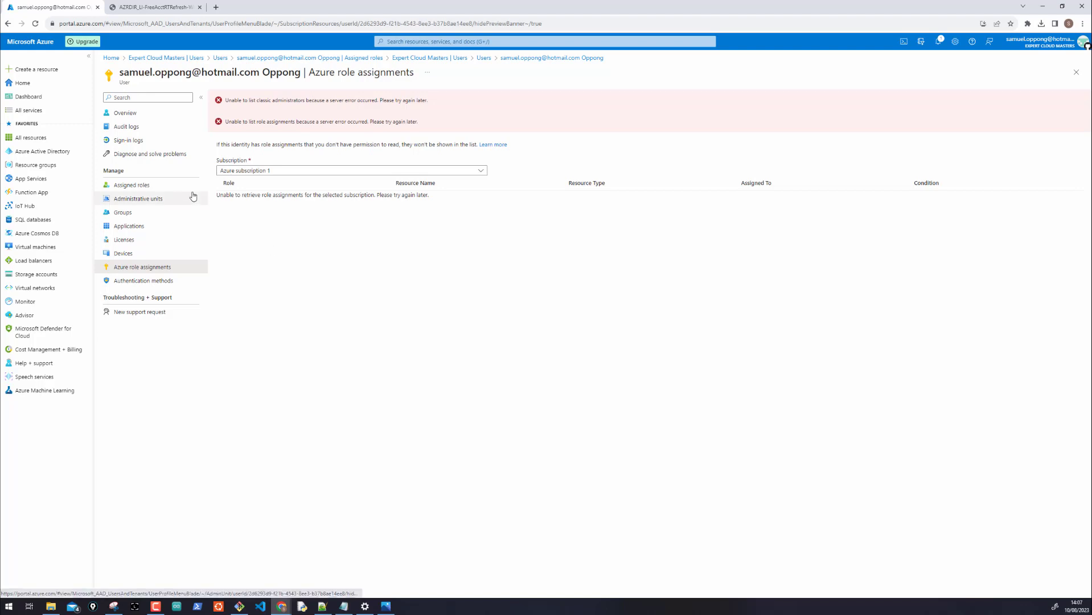
click(392, 41)
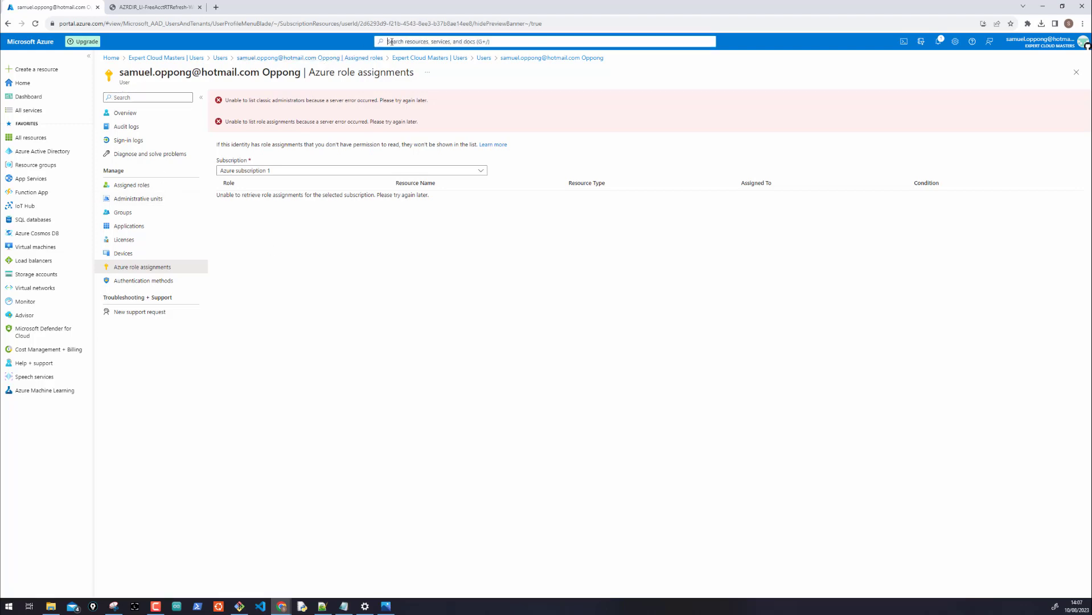
Search 'subsc', then open Azure subscription 1's Access control (IAM) Roles tab
text(subscr)
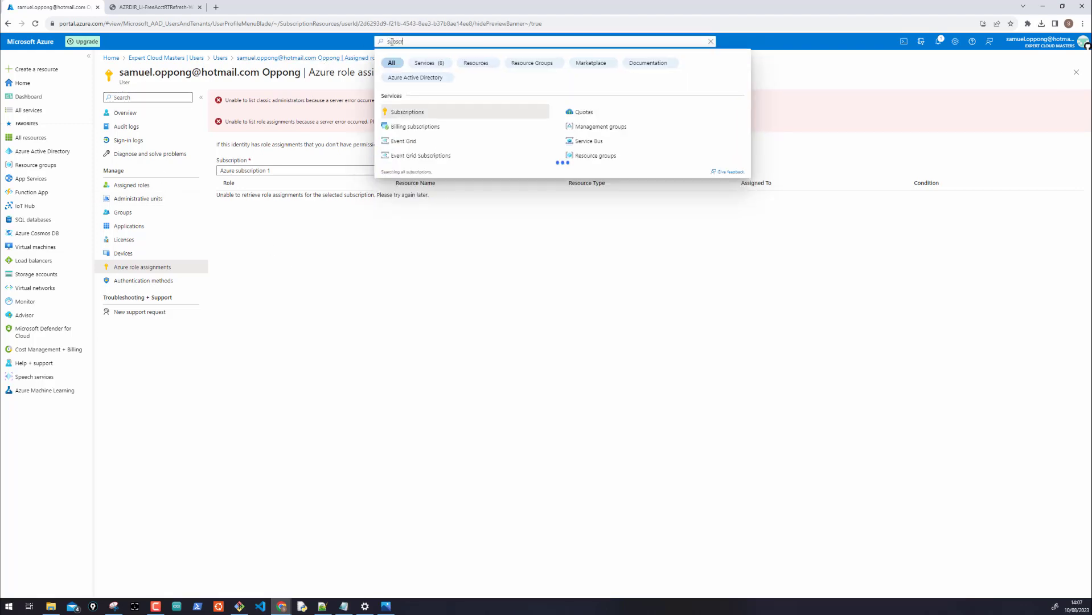
click(413, 110)
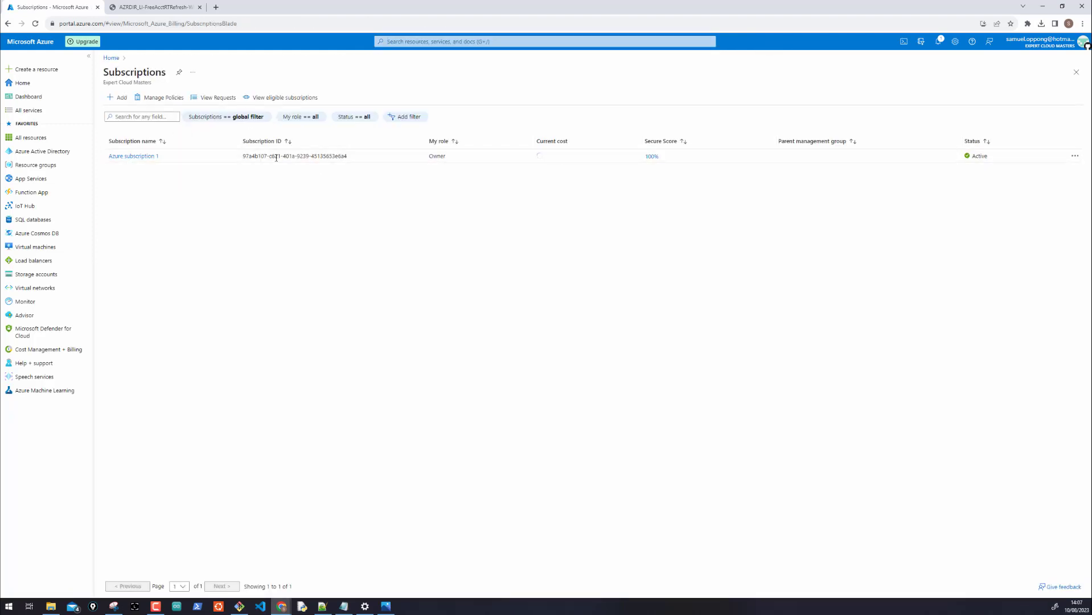
click(120, 156)
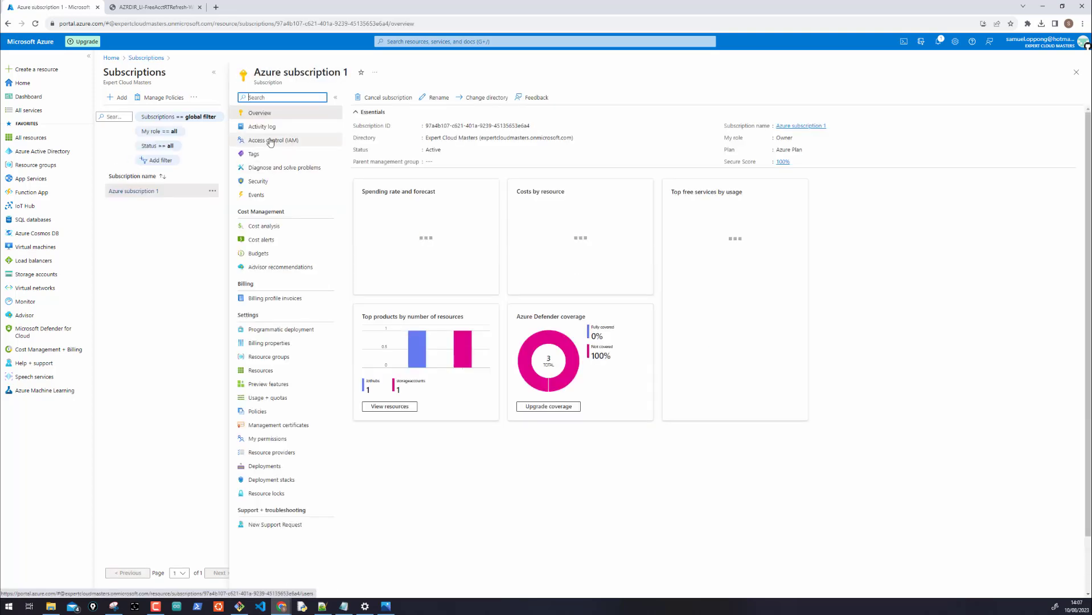
click(264, 143)
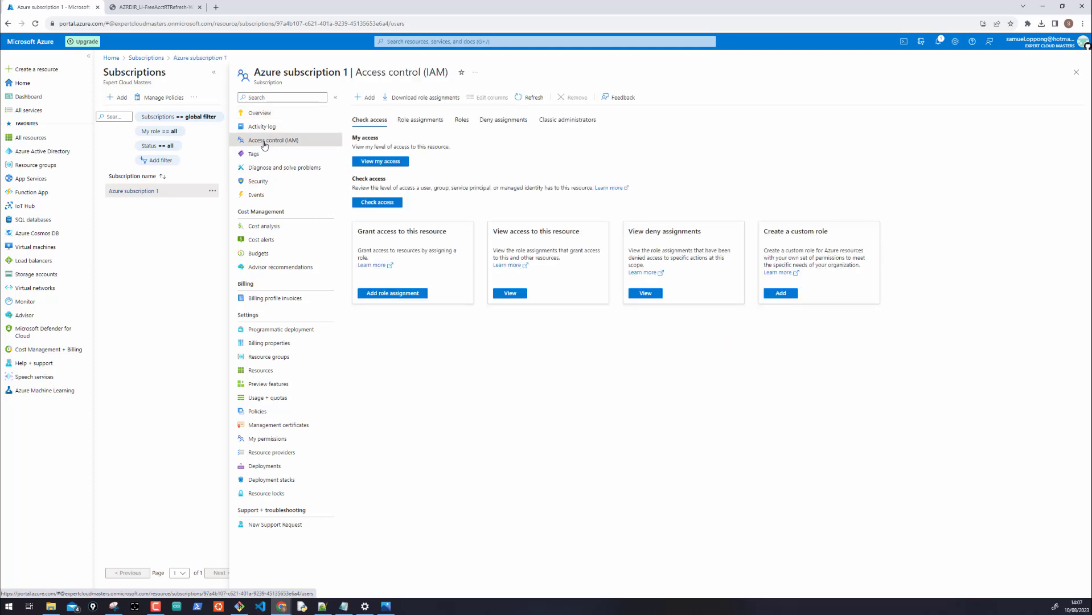
click(461, 121)
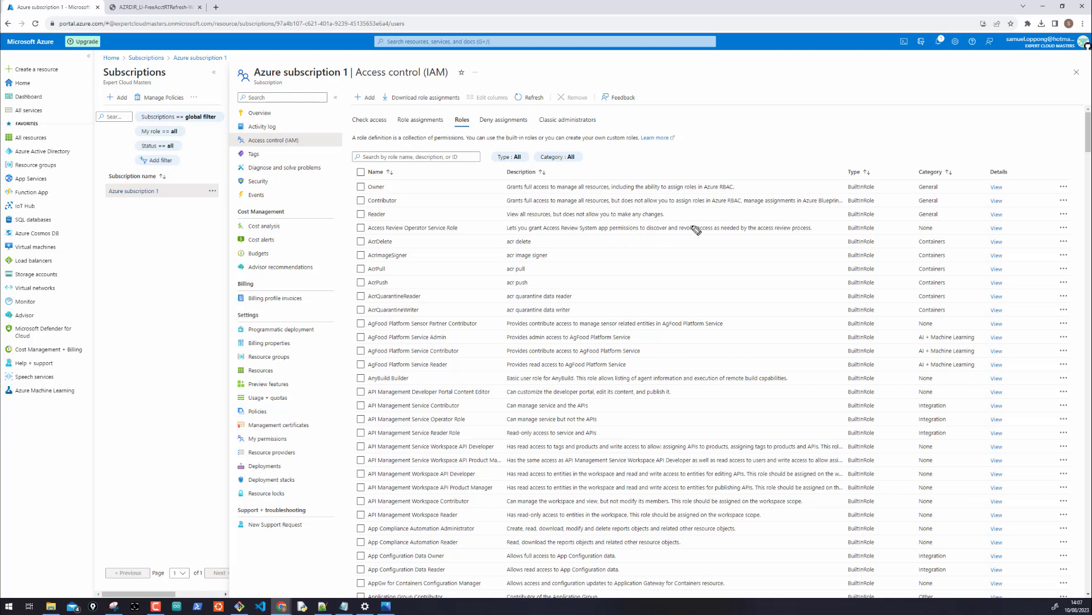
Handwrite 'R(DIR)' and 'R( )' notes over the roles list, clear them, and bring the console over
drag(704, 78, 698, 98)
drag(700, 80, 713, 96)
mouse_move(723, 77)
mouse_down()
mouse_move(724, 96)
mouse_move(746, 96)
mouse_up()
mouse_move(752, 85)
mouse_down()
mouse_move(765, 99)
mouse_move(839, 100)
mouse_up()
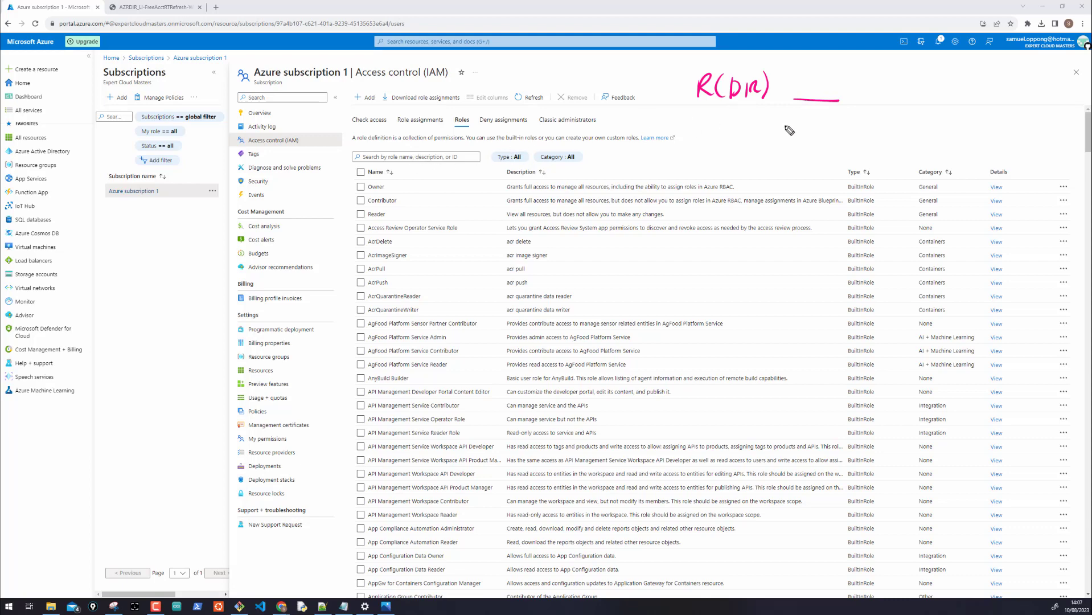
drag(904, 81, 930, 96)
drag(986, 76, 986, 98)
key(Escape)
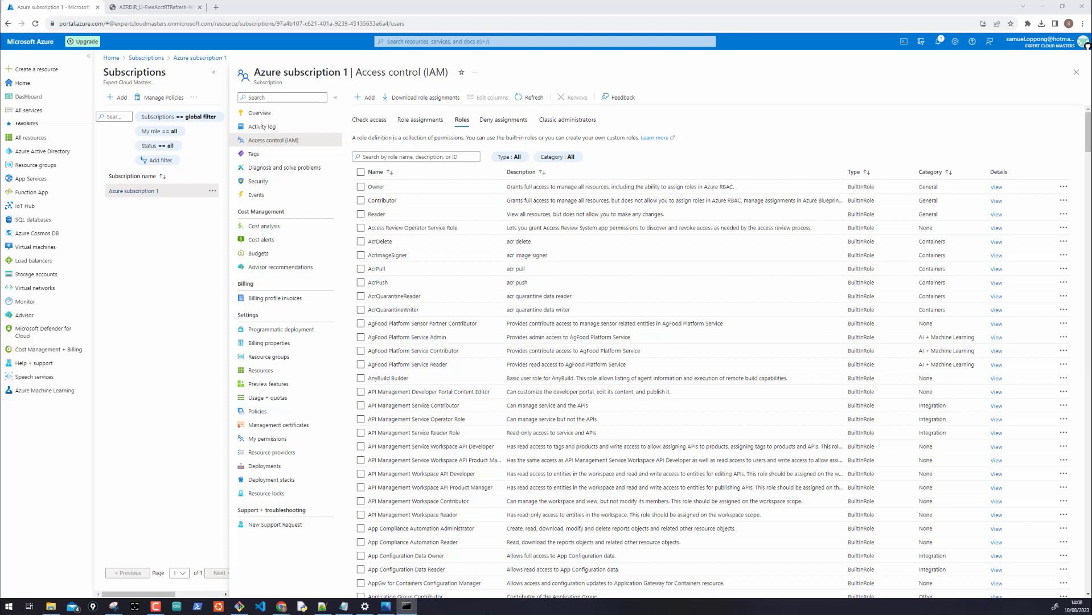
drag(99, 139, 477, 134)
Maximize the Command Prompt as a blank backdrop and draw a blue cloud outline
click(694, 127)
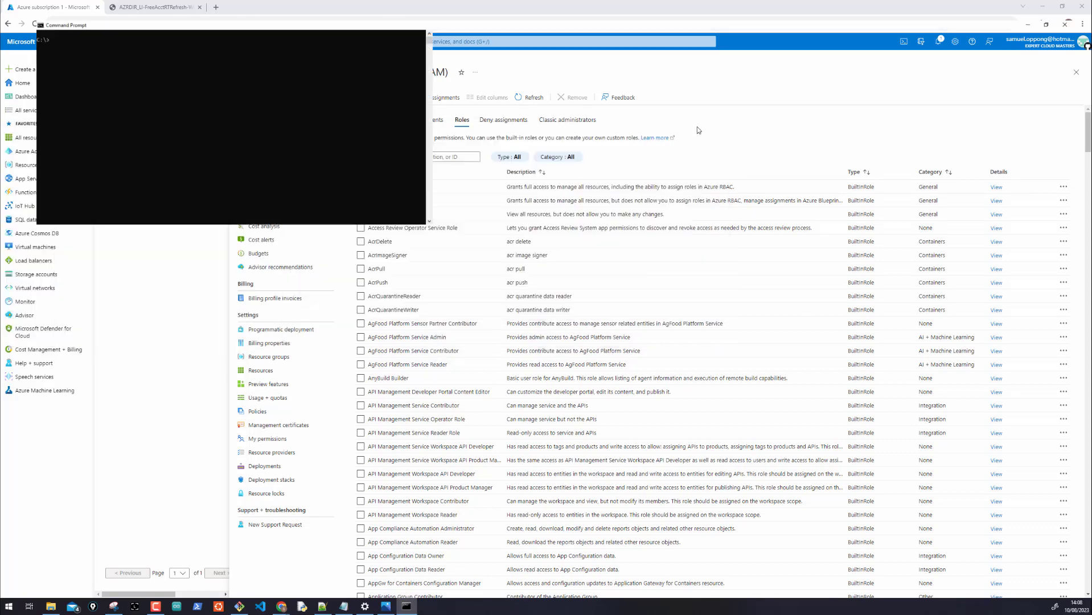
click(415, 212)
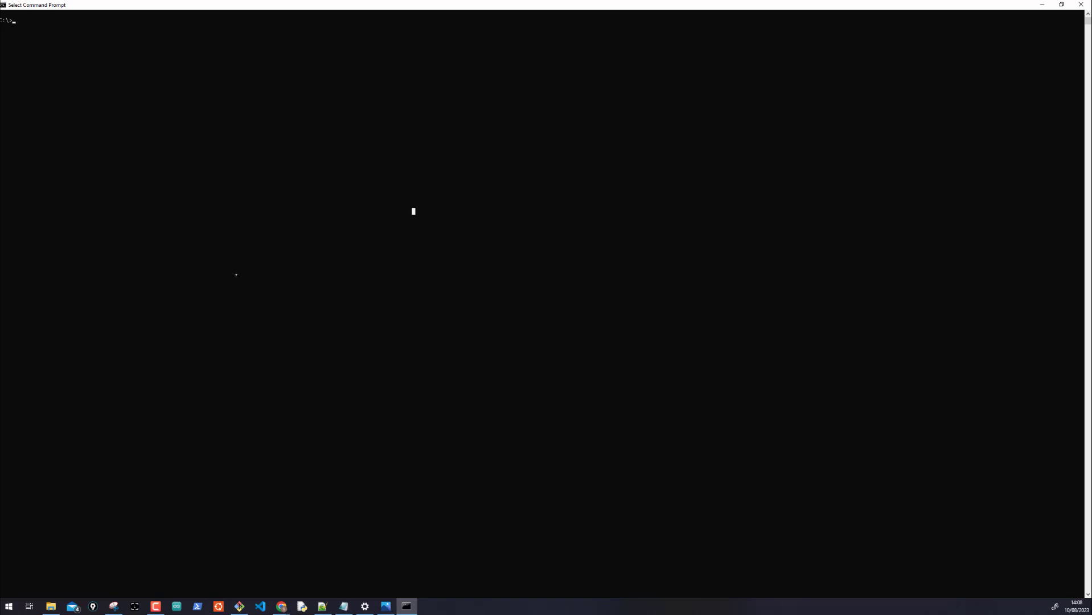
scroll(434, 264, down, 1)
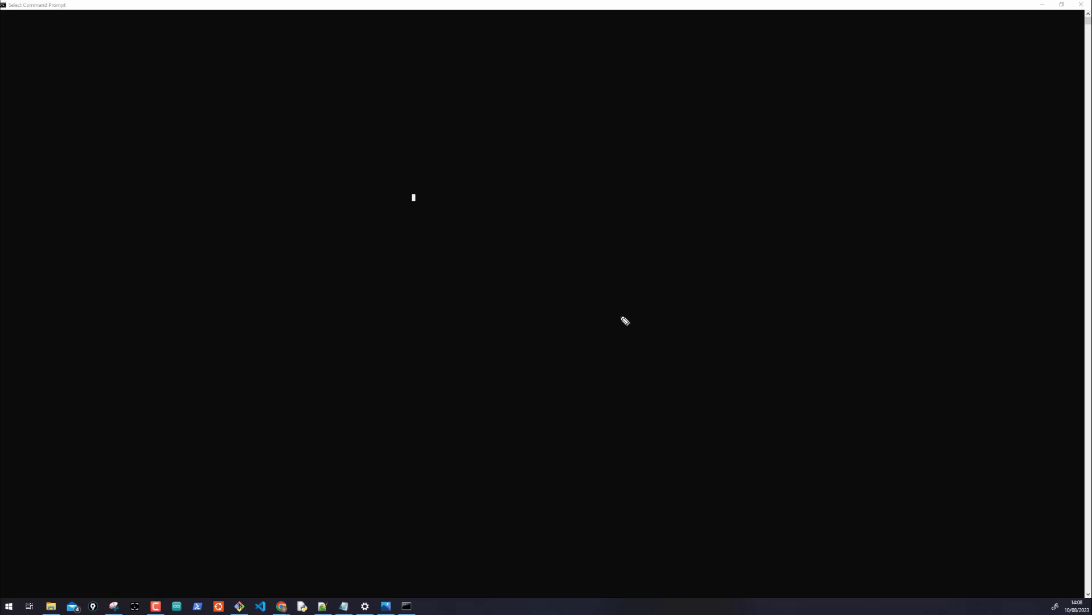
click(669, 236)
mouse_move(669, 236)
mouse_down()
mouse_move(690, 195)
mouse_move(765, 215)
mouse_move(737, 244)
mouse_move(653, 230)
mouse_up()
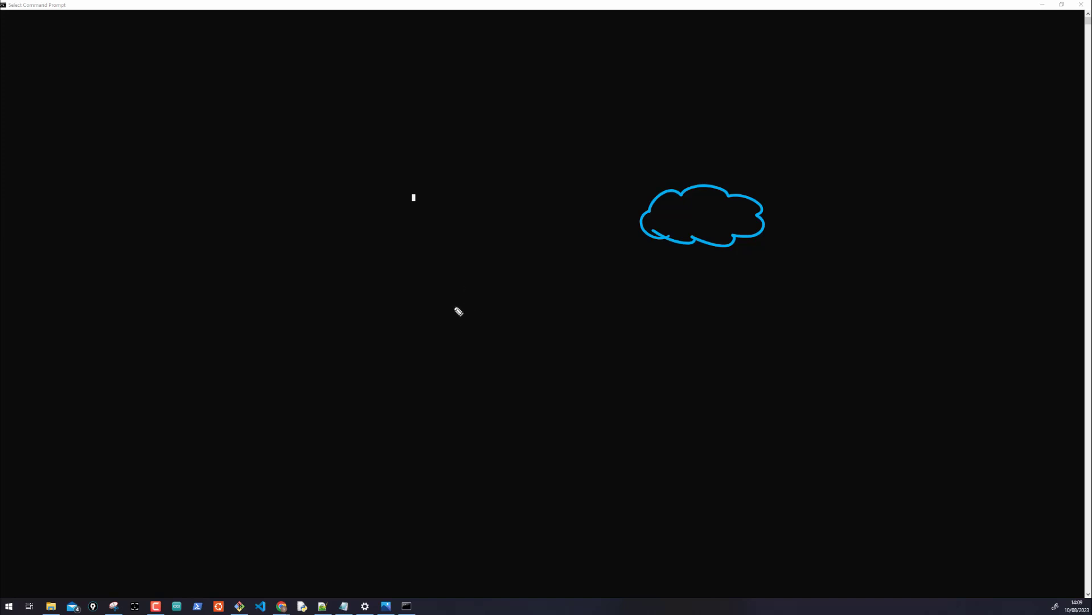
Draw a pink pyramid outline with its inner edges
drag(454, 309, 505, 275)
drag(526, 318, 525, 319)
mouse_move(454, 307)
mouse_down()
mouse_move(480, 344)
mouse_move(525, 321)
mouse_move(499, 263)
mouse_up()
drag(484, 316, 474, 340)
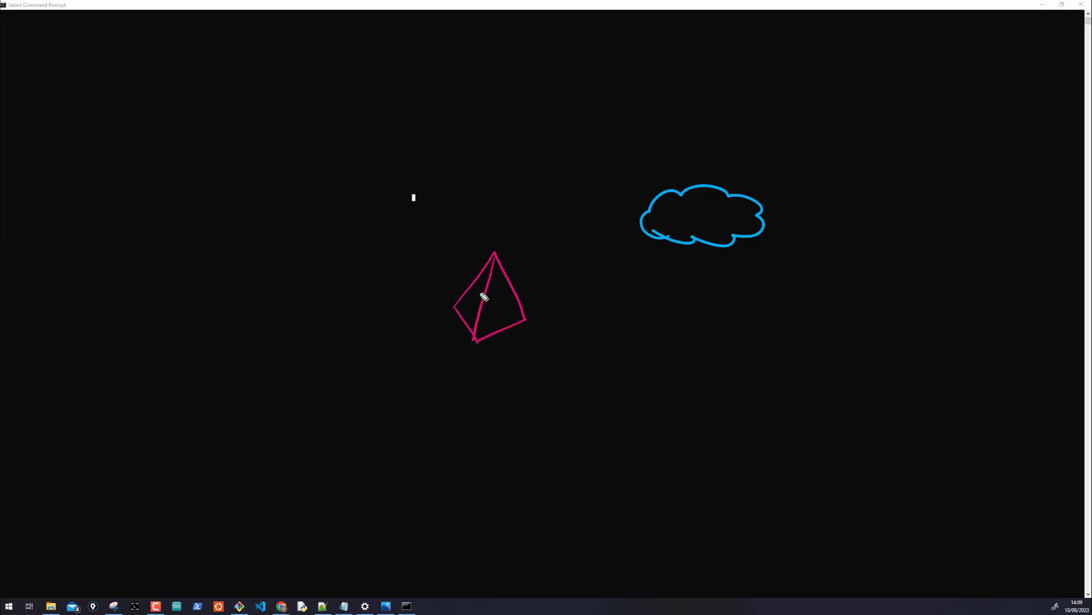
mouse_move(465, 292)
mouse_down()
mouse_move(483, 313)
mouse_move(519, 302)
mouse_up()
Draw a green gridded box labelled ON-PREMISES and write AZURE SUBSCRIPTION by the cloud
mouse_move(661, 382)
mouse_down()
mouse_move(657, 451)
mouse_move(730, 381)
mouse_move(732, 446)
mouse_up()
drag(657, 446, 742, 447)
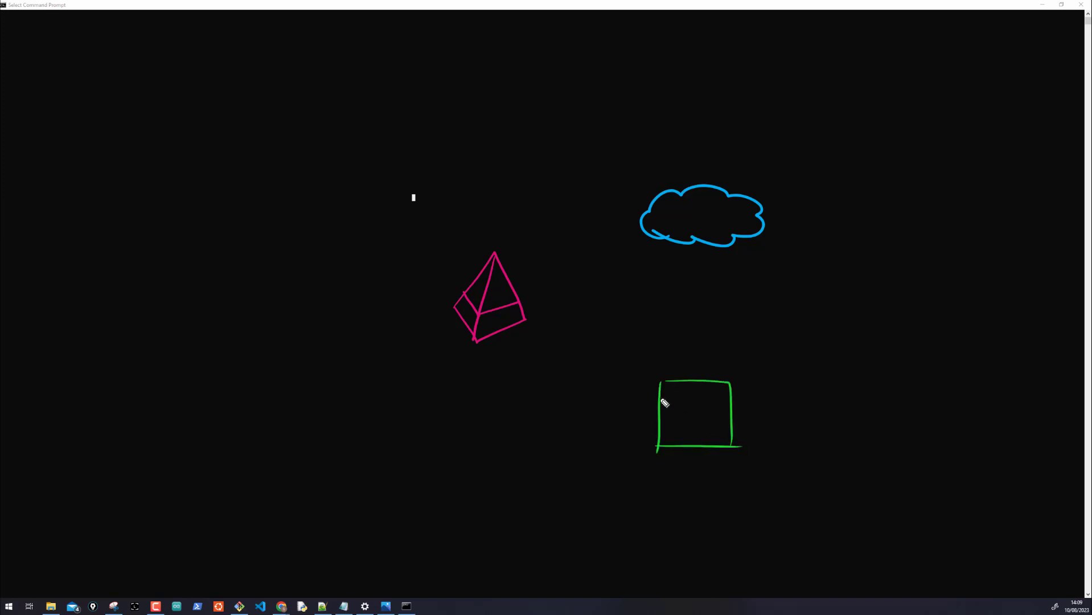
mouse_move(661, 401)
mouse_down()
mouse_move(721, 402)
mouse_move(721, 429)
mouse_up()
mouse_move(680, 382)
mouse_down()
mouse_move(679, 433)
mouse_move(697, 434)
mouse_up()
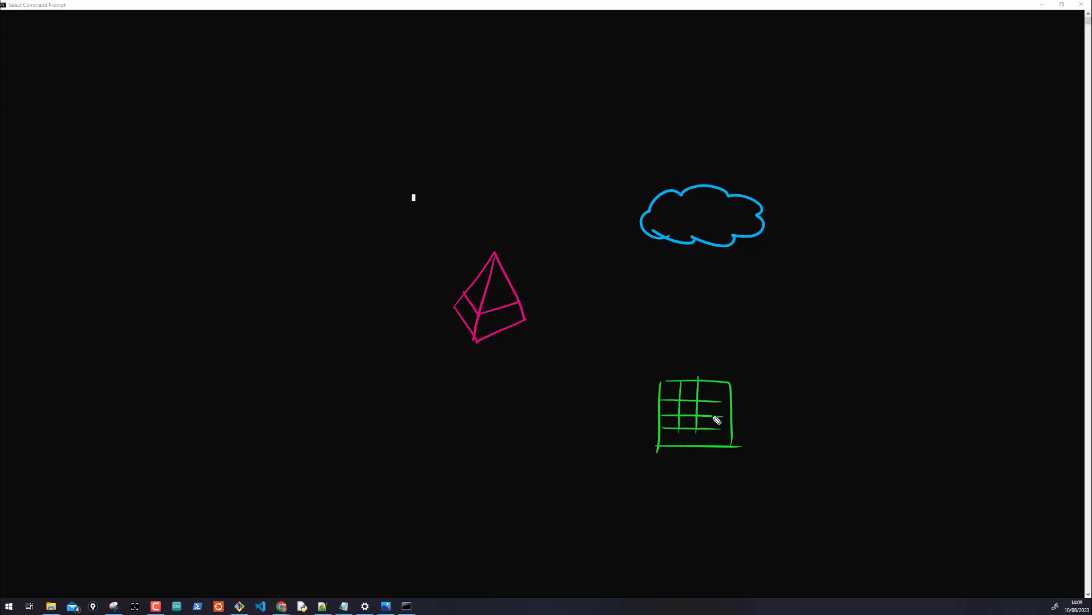
drag(712, 376, 712, 394)
mouse_move(755, 433)
mouse_down()
mouse_move(838, 441)
mouse_move(877, 429)
mouse_move(882, 439)
mouse_up()
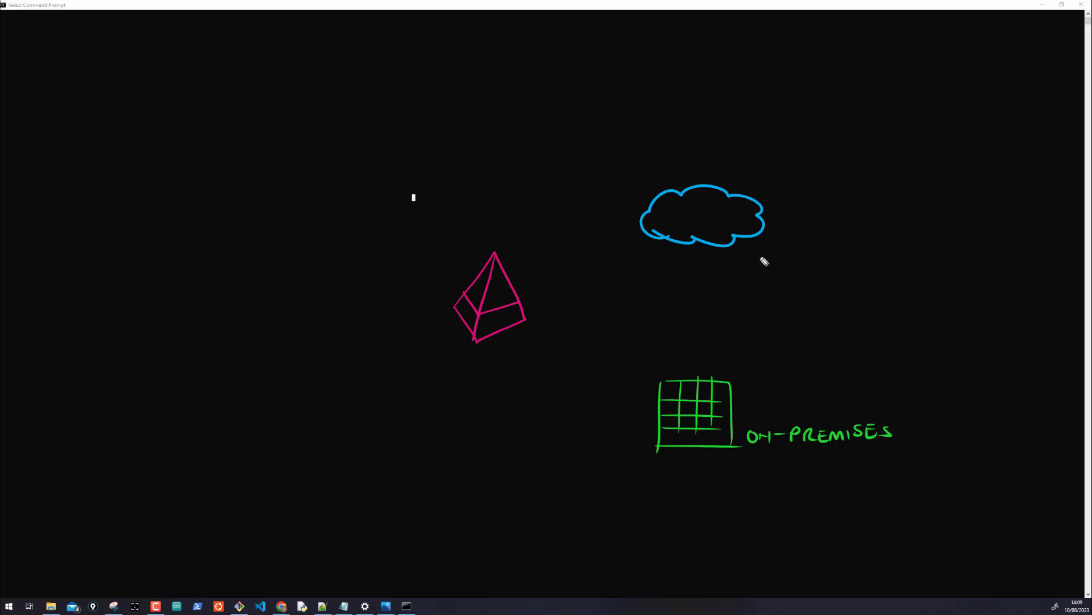
mouse_move(754, 268)
mouse_down()
mouse_move(758, 251)
mouse_move(831, 267)
mouse_move(951, 252)
mouse_up()
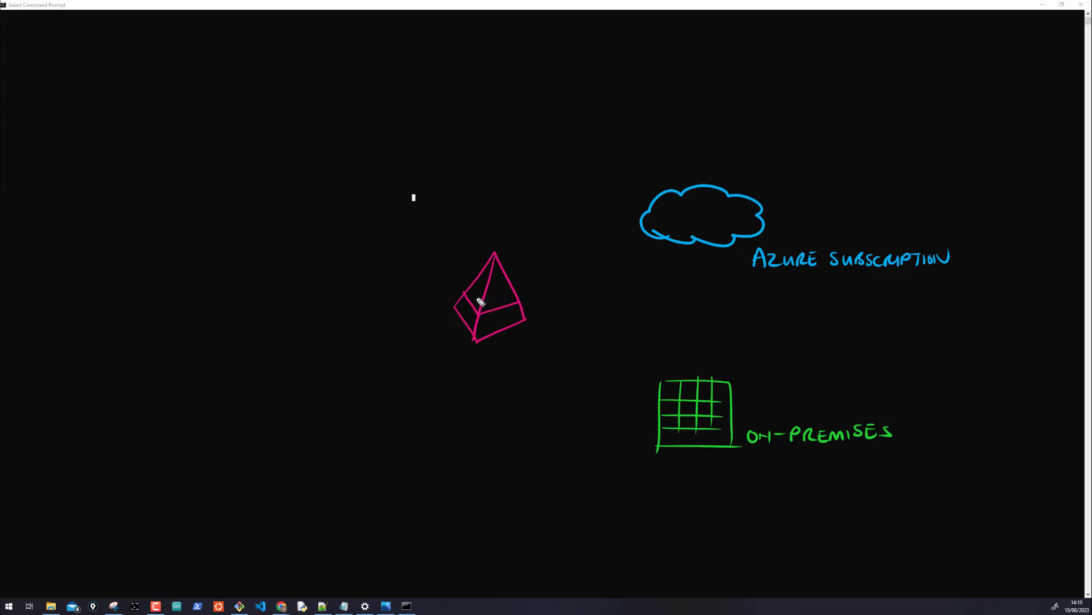
Write A and AD on the pyramid faces, AAD below it, and sketch a yellow person at left
drag(463, 322, 470, 317)
drag(483, 328, 490, 323)
drag(441, 361, 448, 364)
drag(439, 359, 469, 365)
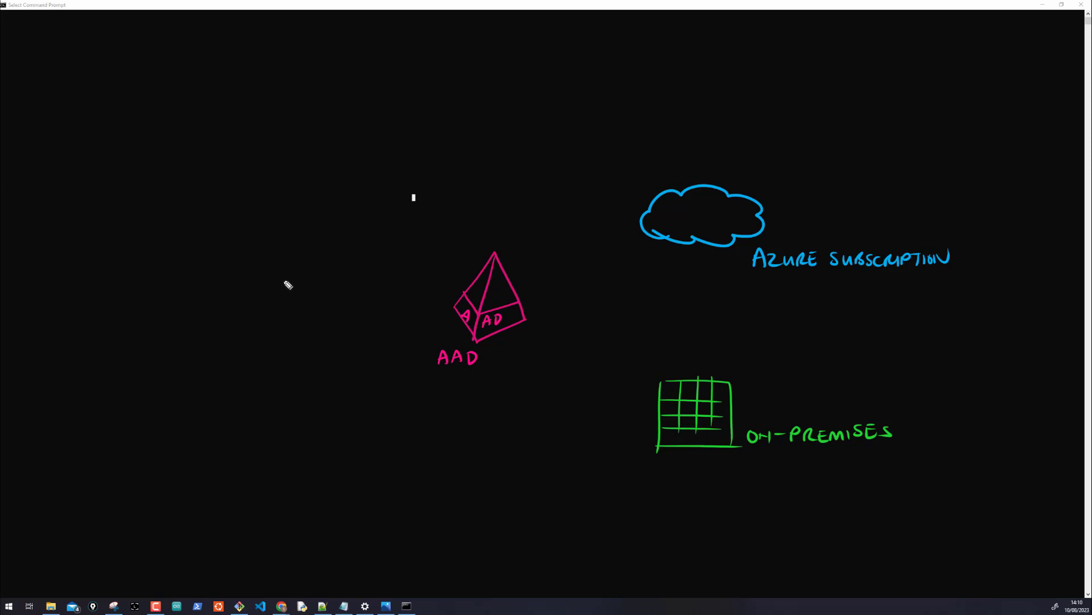
drag(277, 280, 281, 335)
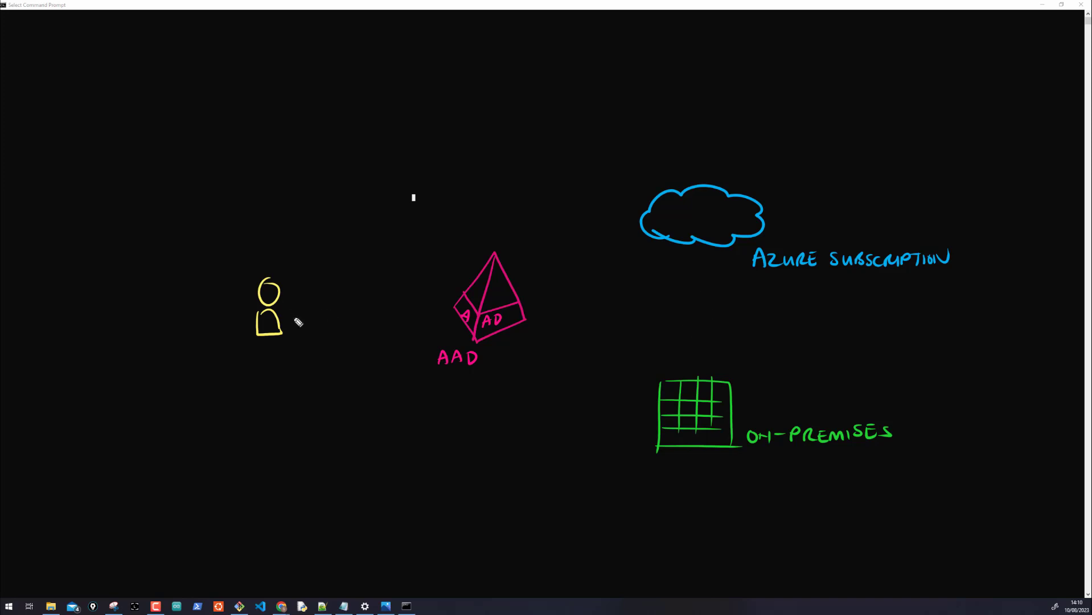
Draw a white arrow from person to pyramid labelled FG, add GA, and a curved arrow into the base
mouse_move(303, 296)
mouse_down()
mouse_move(443, 293)
mouse_move(434, 298)
mouse_up()
drag(426, 253, 425, 261)
drag(424, 252, 476, 277)
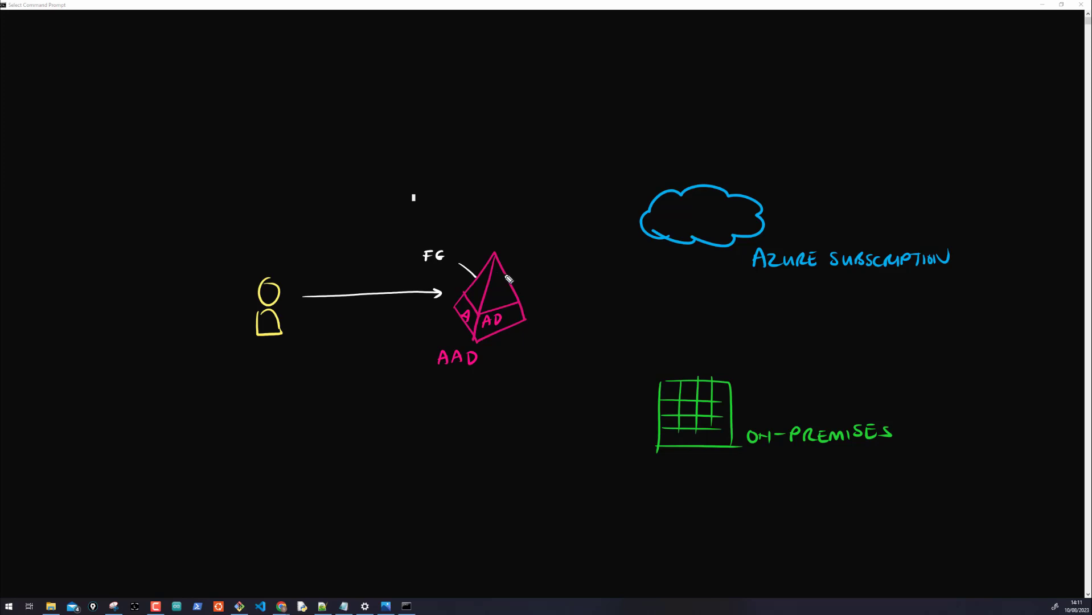
drag(502, 275, 557, 276)
click(535, 312)
drag(533, 330, 521, 329)
Draw an arrow to the cloud labelled OWNER, write (SCOPE) under AZURE SUBSCRIPTION, and add a curved arrow
mouse_move(792, 215)
mouse_down()
mouse_move(757, 215)
mouse_move(765, 221)
mouse_up()
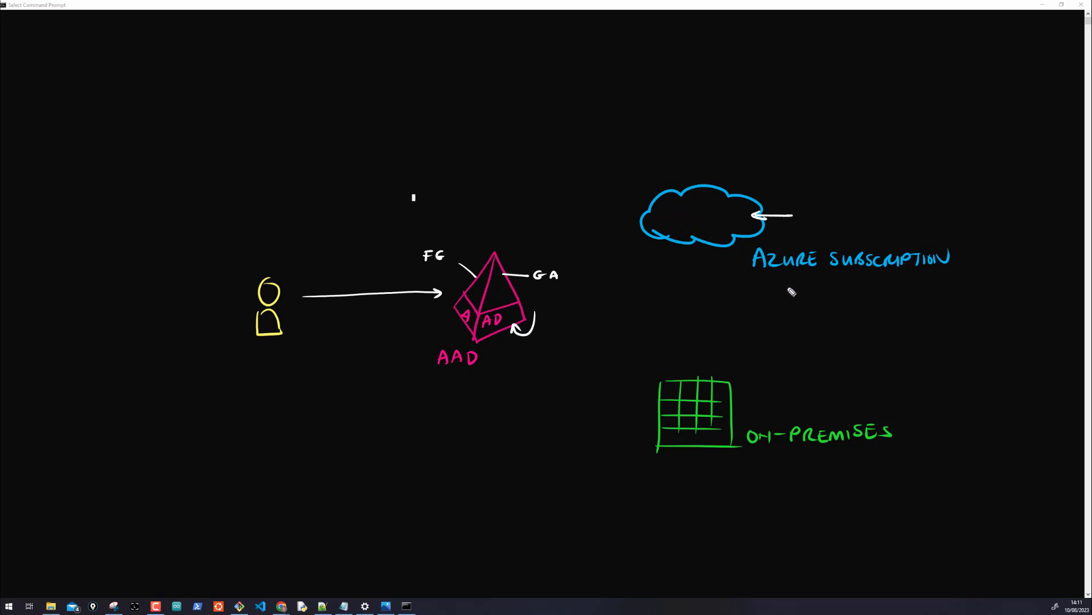
drag(809, 280, 803, 300)
mouse_move(827, 288)
mouse_down()
mouse_move(817, 300)
mouse_move(881, 300)
mouse_up()
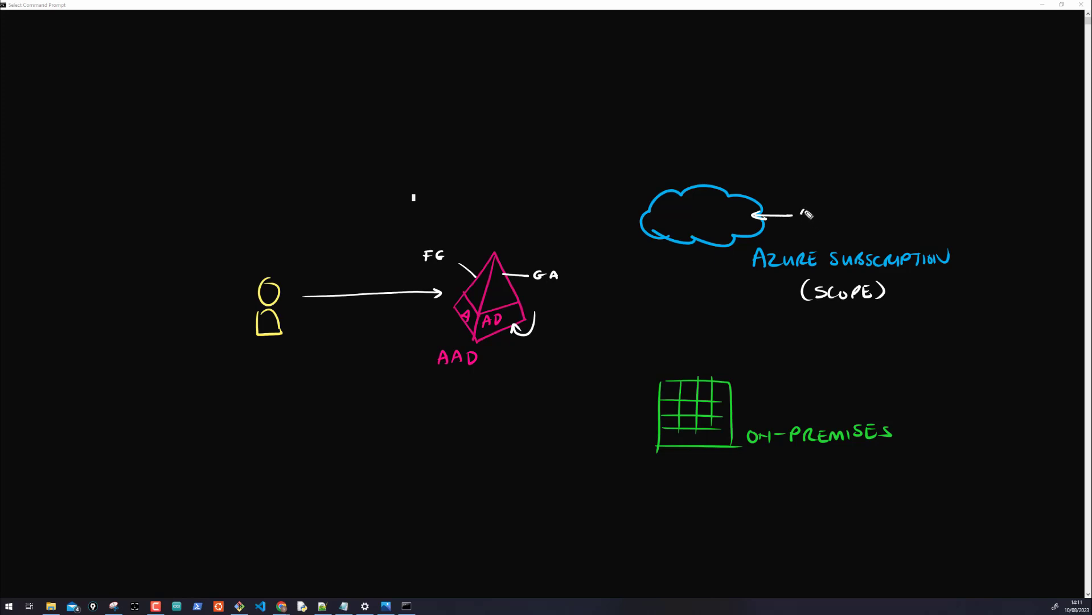
drag(808, 214, 873, 219)
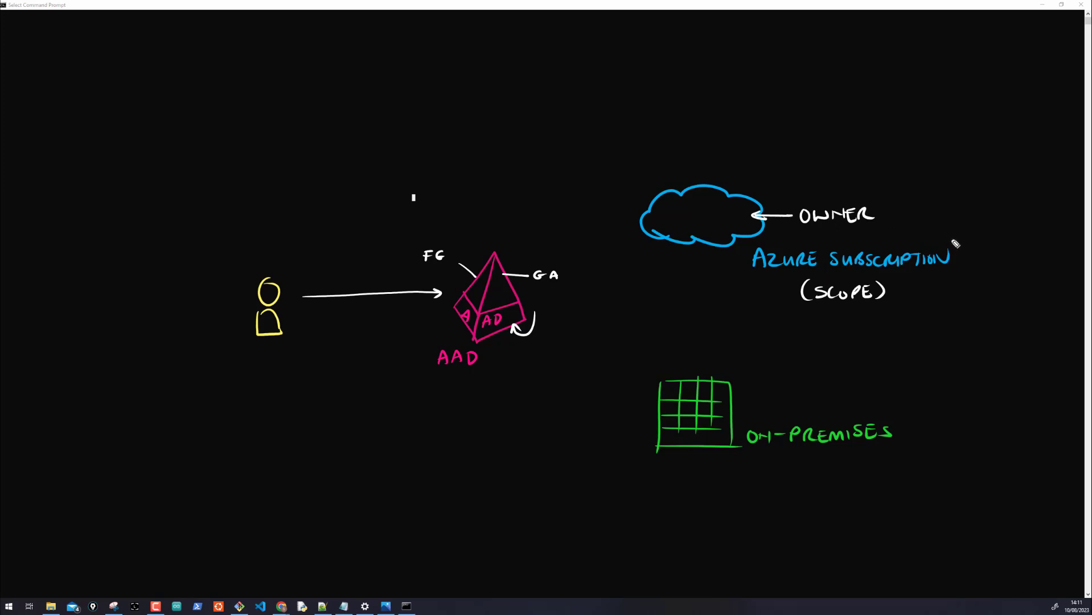
drag(956, 243, 962, 266)
Link pyramid and ON-PREMISES grid with double-headed arrows, and add a line from the grid labelled 8888
drag(519, 299, 659, 410)
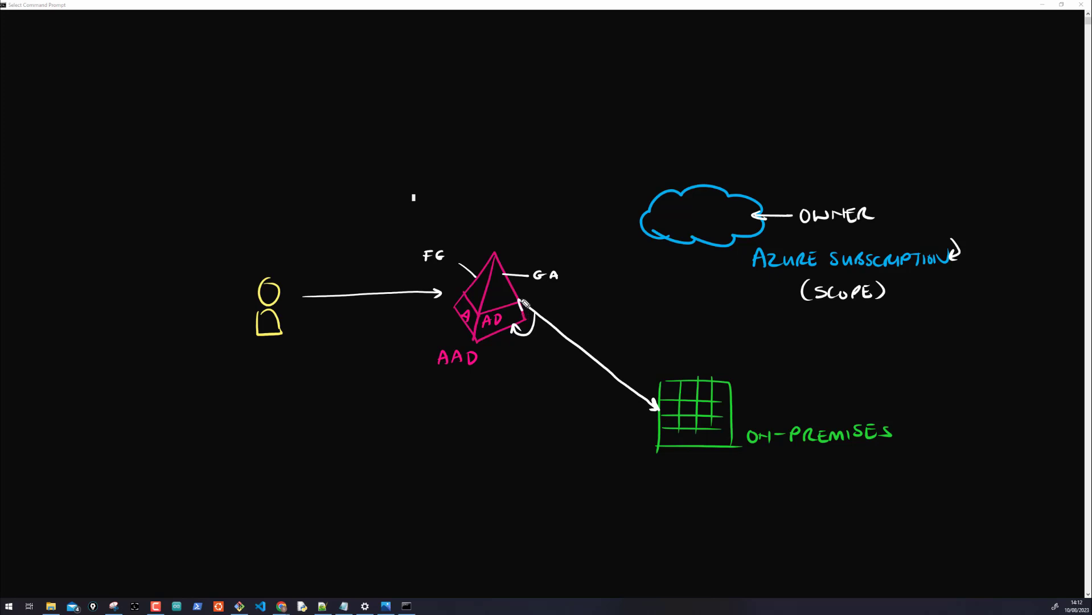
drag(523, 309, 538, 307)
mouse_move(728, 395)
mouse_down()
mouse_move(761, 403)
mouse_move(777, 380)
mouse_move(763, 414)
mouse_move(776, 381)
mouse_move(773, 407)
mouse_move(816, 389)
mouse_up()
mouse_move(816, 397)
mouse_down()
mouse_move(833, 392)
mouse_move(838, 402)
mouse_move(831, 395)
mouse_up()
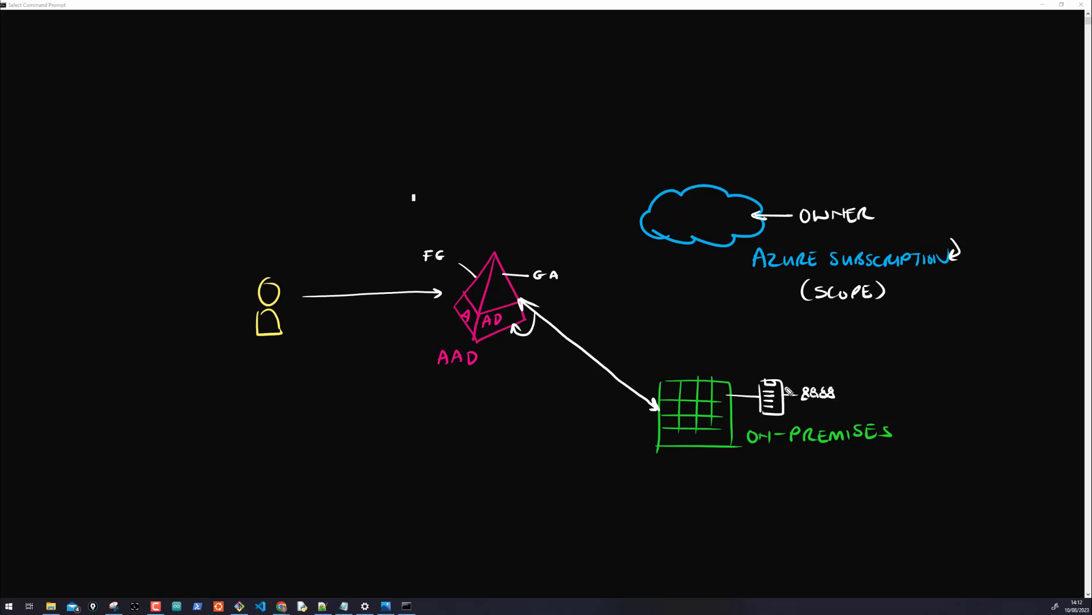
mouse_move(603, 396)
mouse_down()
mouse_move(548, 354)
mouse_move(550, 368)
mouse_move(566, 360)
mouse_up()
mouse_move(426, 305)
mouse_down()
mouse_move(424, 320)
mouse_move(441, 322)
mouse_up()
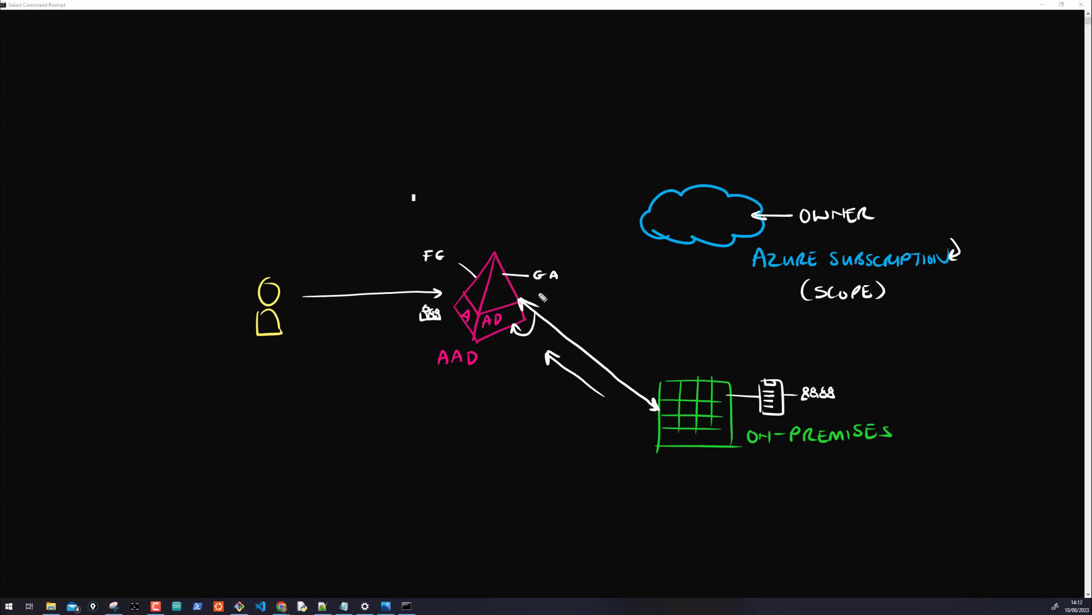
Add short lines near GA, write RBAC with an arrow into the cloud, and sketch stacked boxes inside it
drag(514, 289, 545, 289)
mouse_move(500, 260)
mouse_down()
mouse_move(534, 260)
mouse_move(535, 250)
mouse_up()
mouse_move(546, 218)
mouse_down()
mouse_move(546, 233)
mouse_move(572, 232)
mouse_up()
mouse_move(575, 230)
mouse_down()
mouse_move(673, 230)
mouse_move(688, 208)
mouse_move(699, 220)
mouse_move(704, 209)
mouse_move(704, 227)
mouse_up()
mouse_move(685, 230)
mouse_down()
mouse_move(706, 230)
mouse_move(690, 200)
mouse_move(702, 211)
mouse_up()
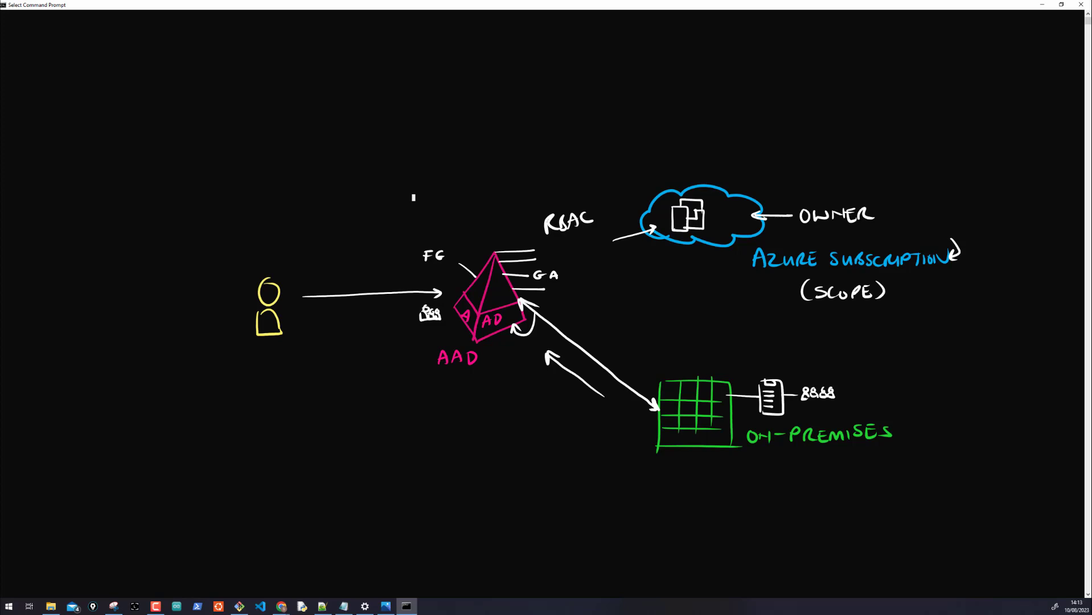
Switch to Chrome and back, then snip the whole hand-drawn diagram region as a screenshot
click(116, 341)
click(282, 606)
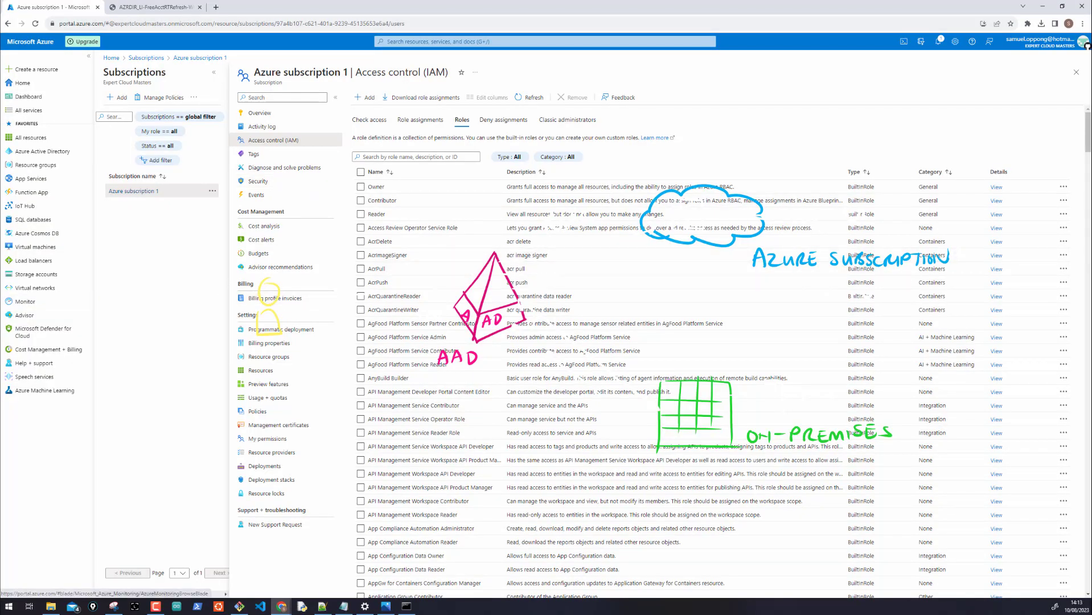
click(407, 606)
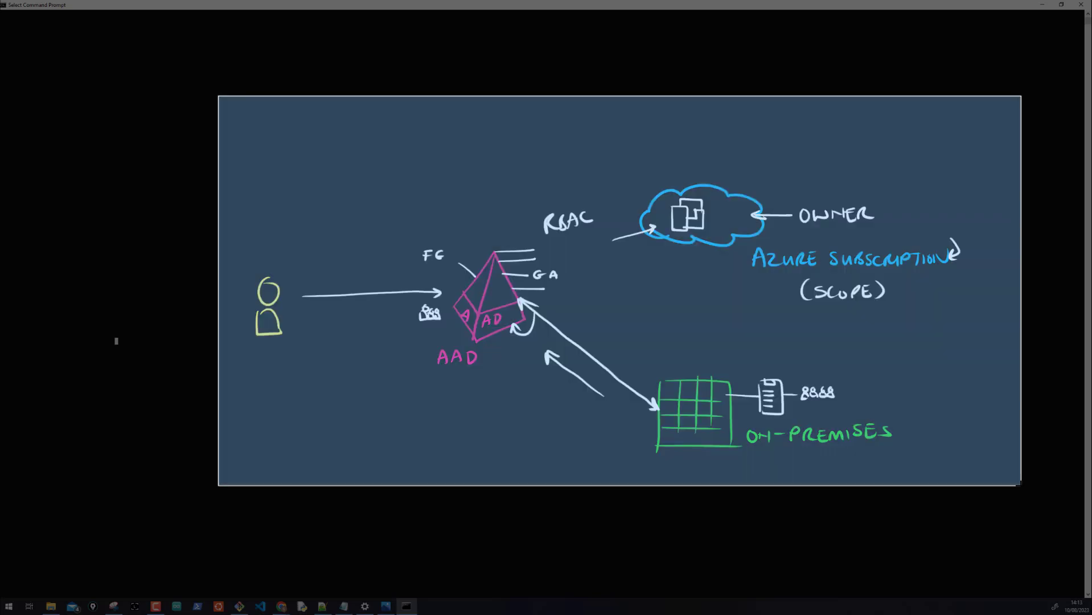
drag(218, 96, 1021, 486)
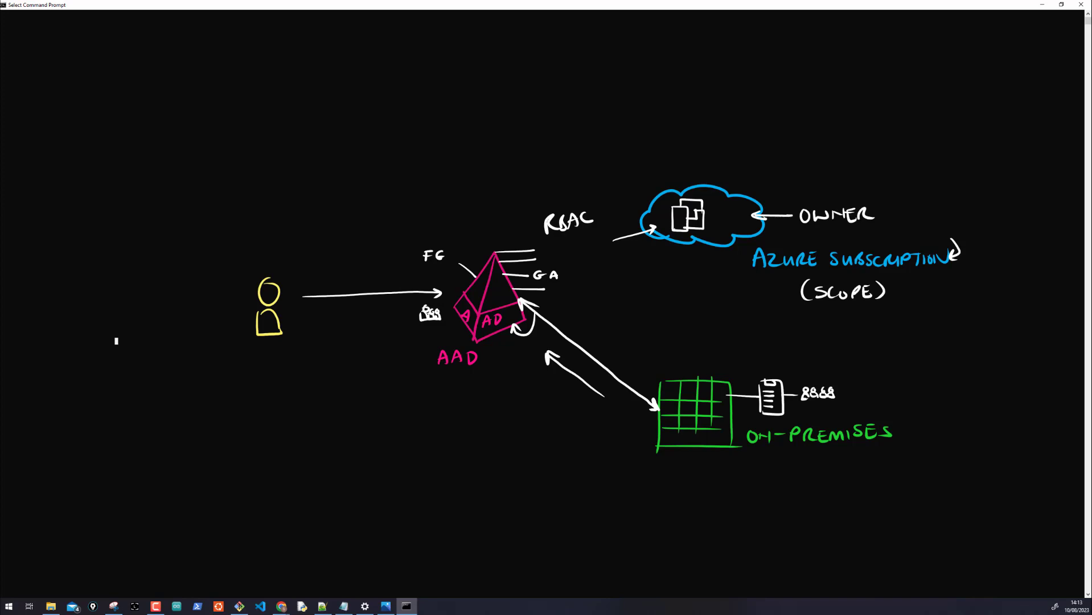
Bring Chrome back to show the Access control (IAM) roles list for Azure subscription 1
key(alt+Tab)
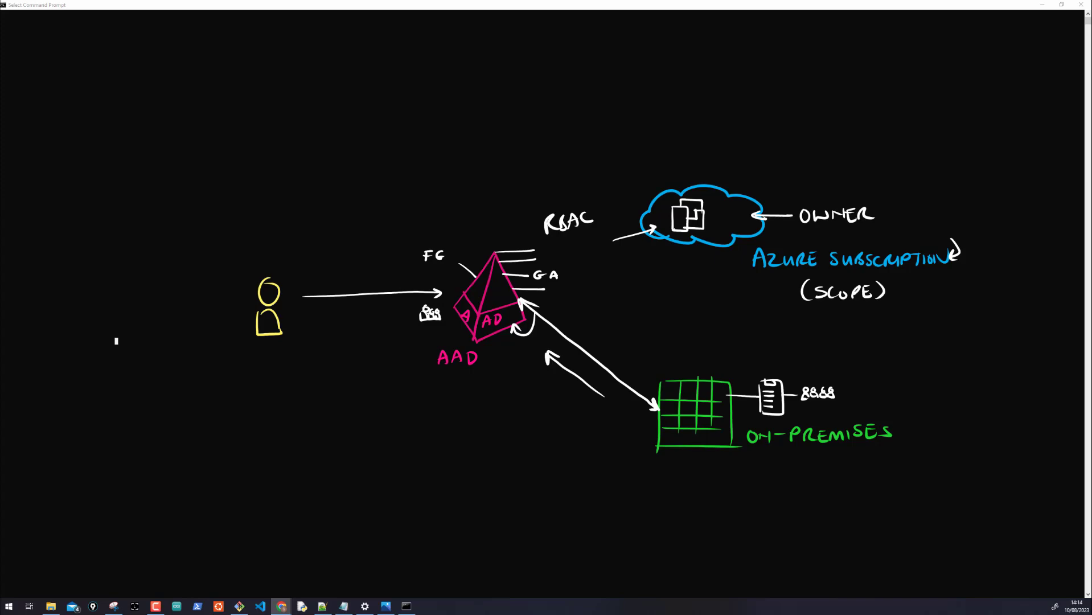
click(281, 606)
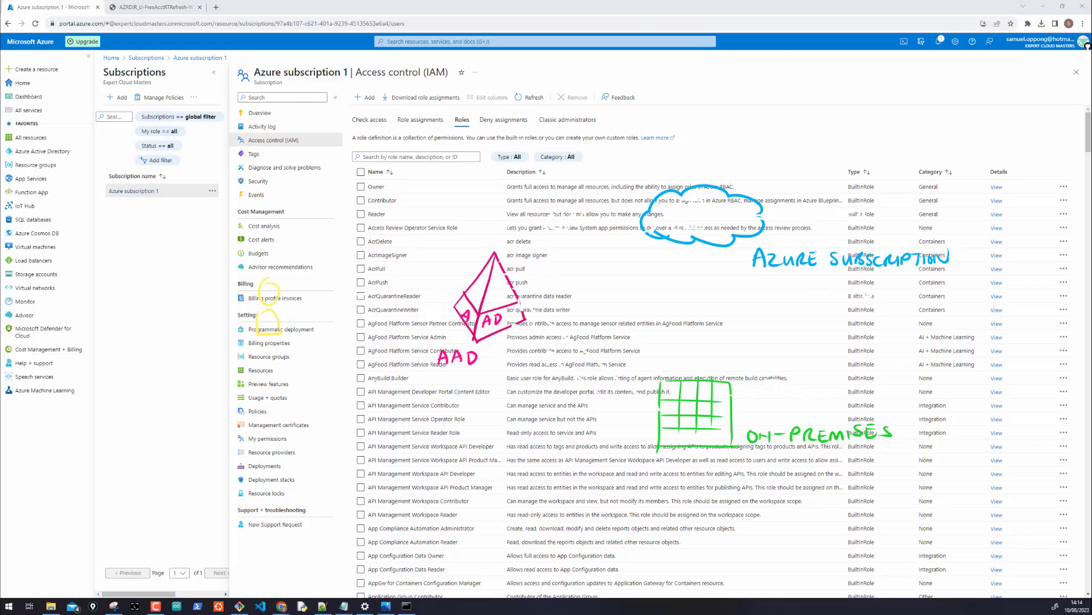
Erase all the pen ink and close the Access control (IAM) blade
key(Escape)
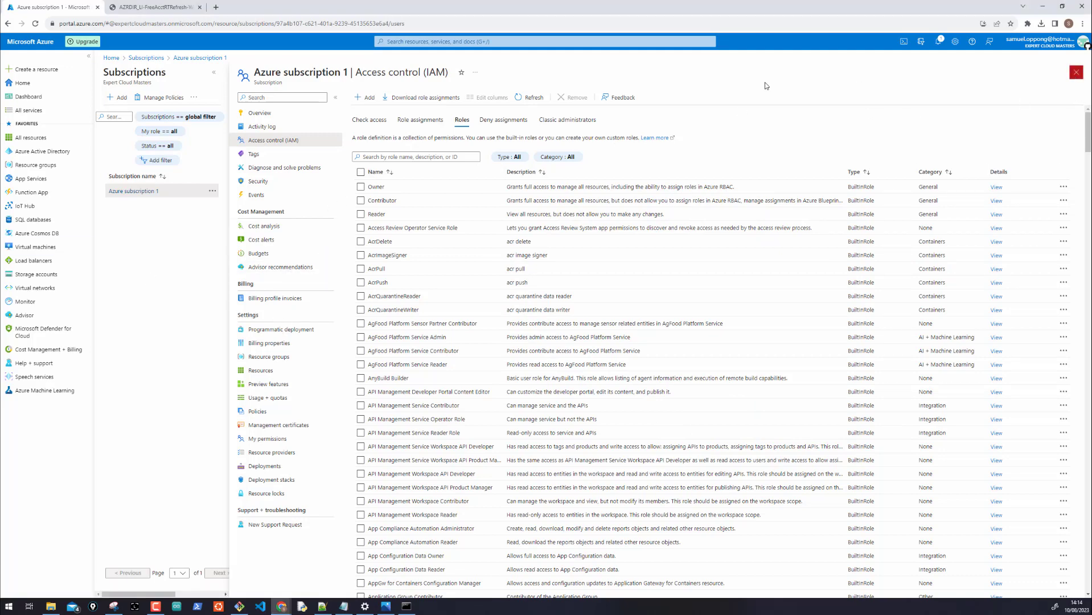
click(1076, 73)
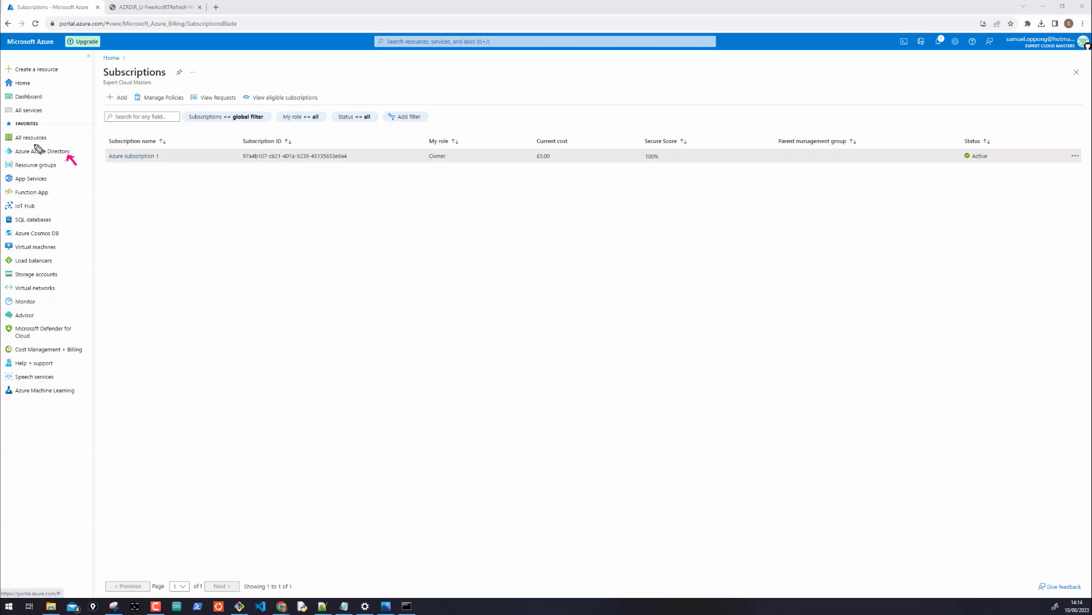
Draw and clear a few more ink strokes, then open the Expert Cloud Masters Azure Active Directory overview
mouse_move(37, 149)
mouse_down()
mouse_move(93, 145)
mouse_move(7, 151)
mouse_up()
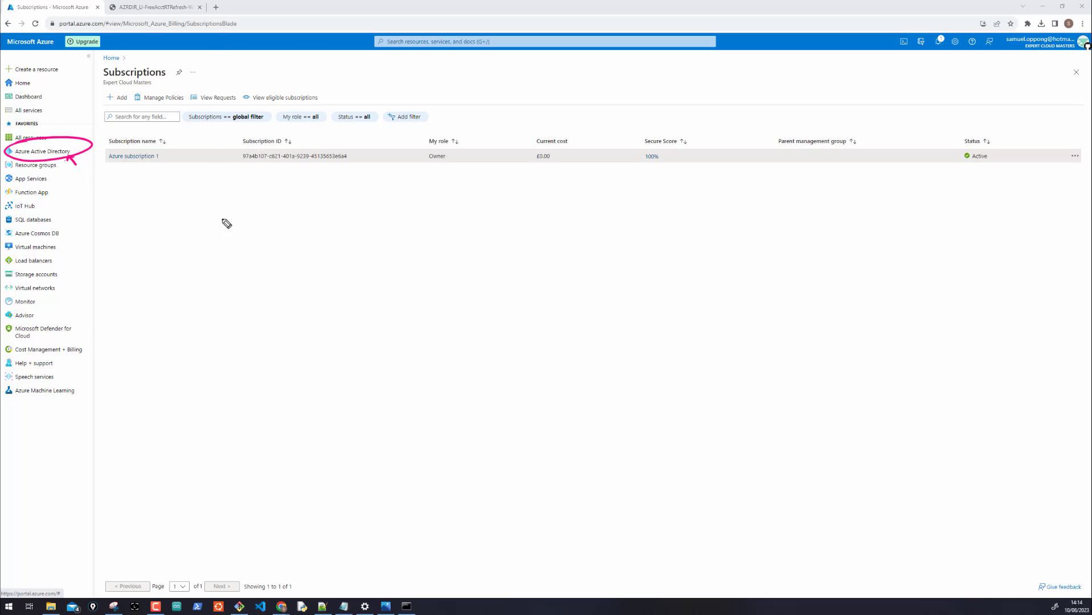
mouse_move(245, 198)
mouse_down()
mouse_move(294, 194)
mouse_move(292, 204)
mouse_up()
mouse_move(428, 226)
mouse_down()
mouse_move(489, 226)
mouse_move(481, 235)
mouse_up()
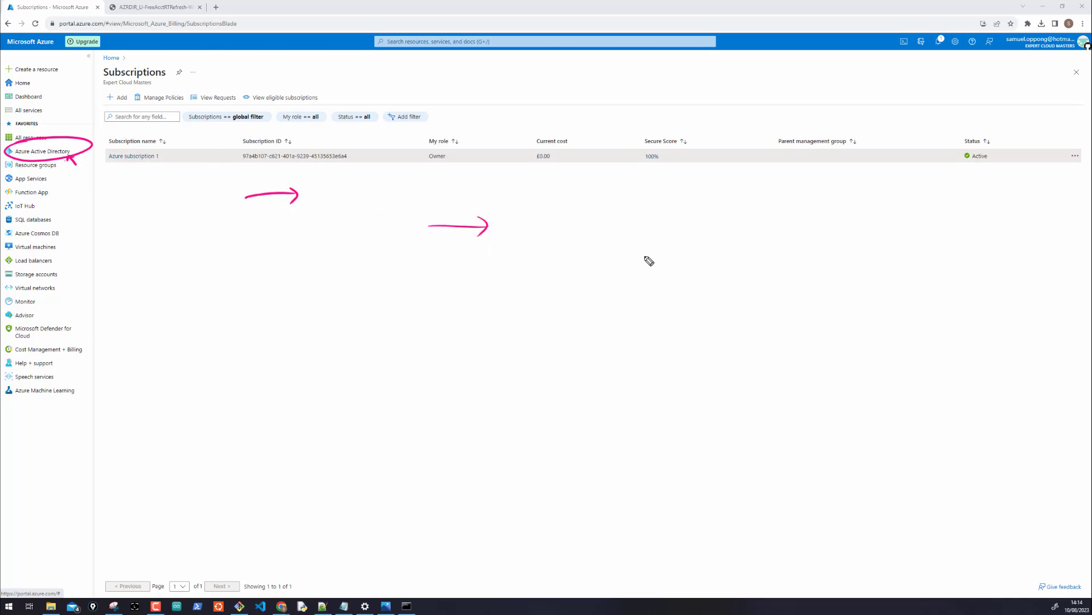
drag(583, 260, 642, 259)
drag(629, 252, 635, 268)
mouse_move(707, 296)
mouse_down()
mouse_move(759, 297)
mouse_move(765, 310)
mouse_up()
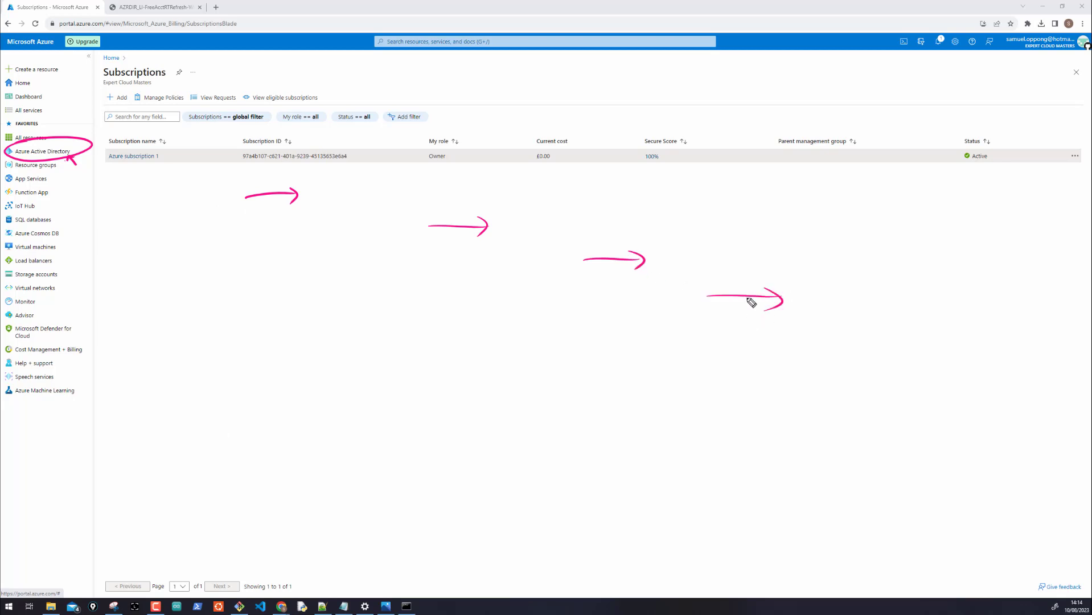
key(Escape)
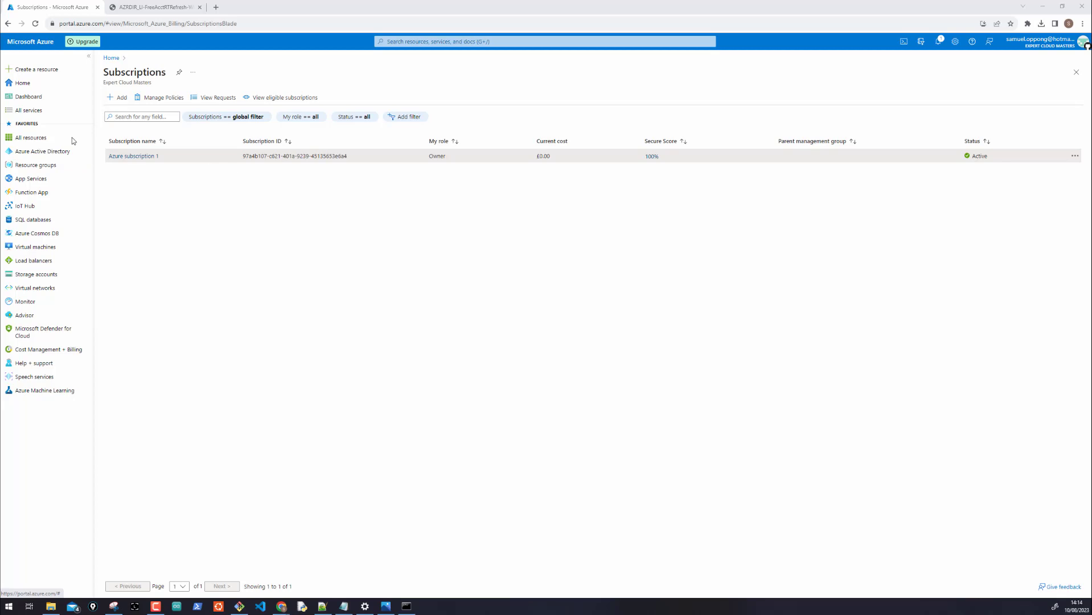
click(45, 153)
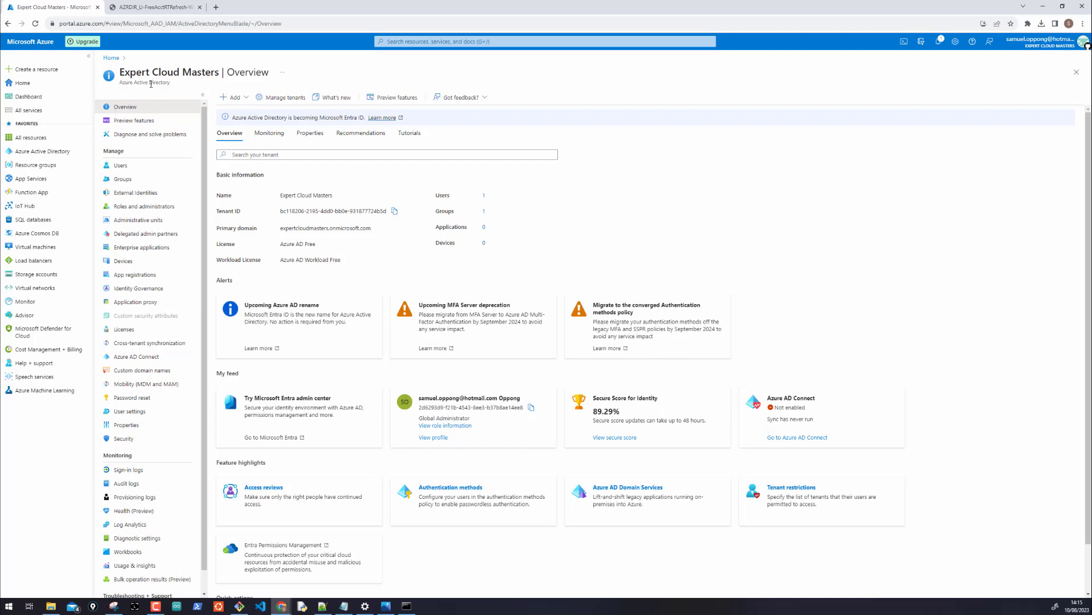
Open Users, widen the Display name and User principal name columns, and choose New user > Create new user
click(125, 168)
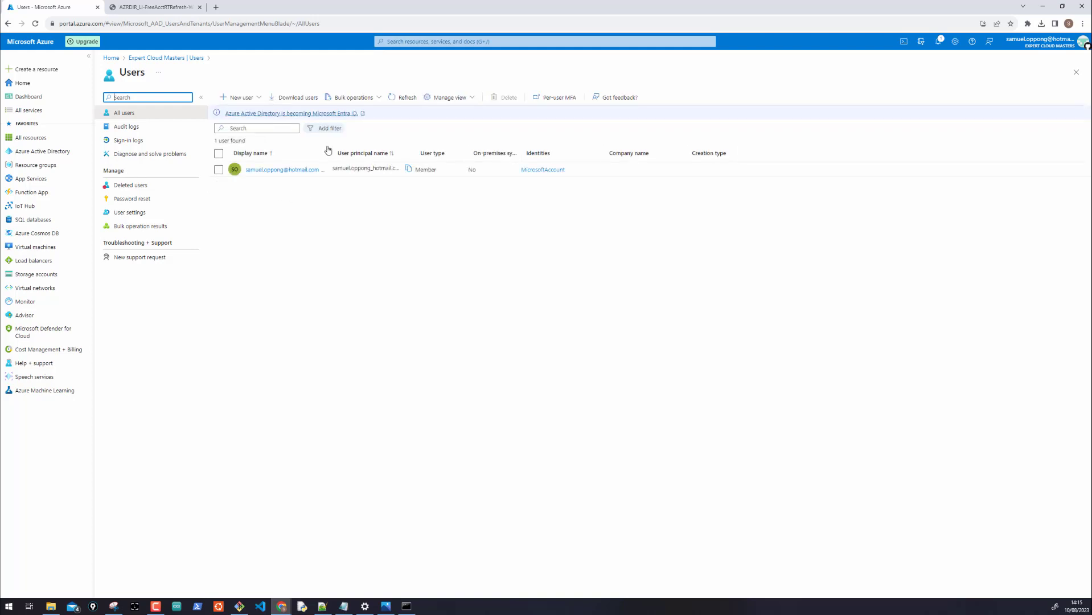
drag(332, 147, 397, 148)
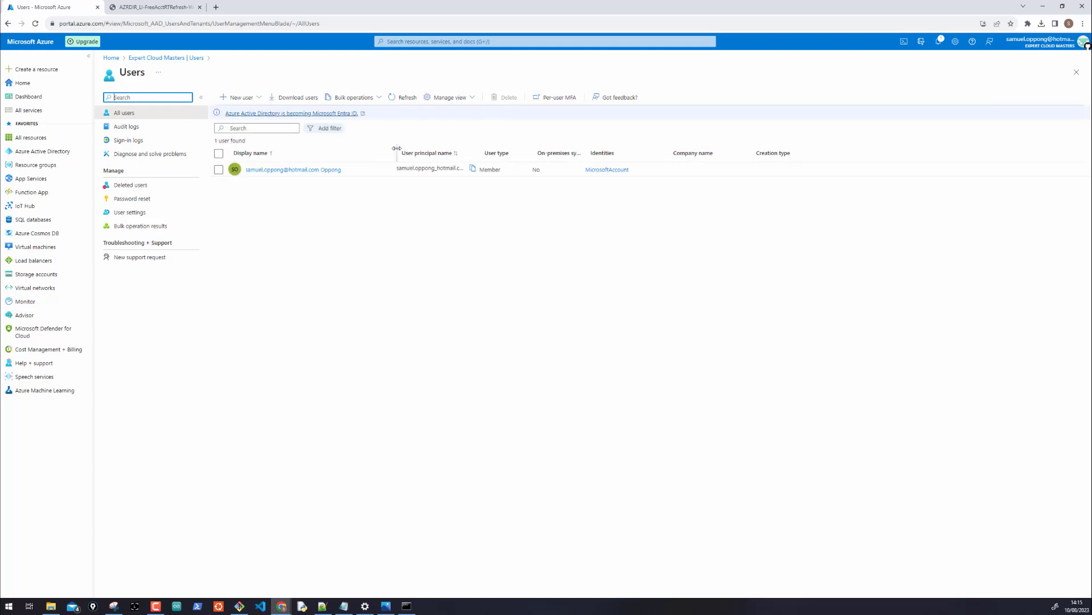
mouse_move(478, 151)
mouse_down()
mouse_move(578, 151)
mouse_move(494, 149)
mouse_up()
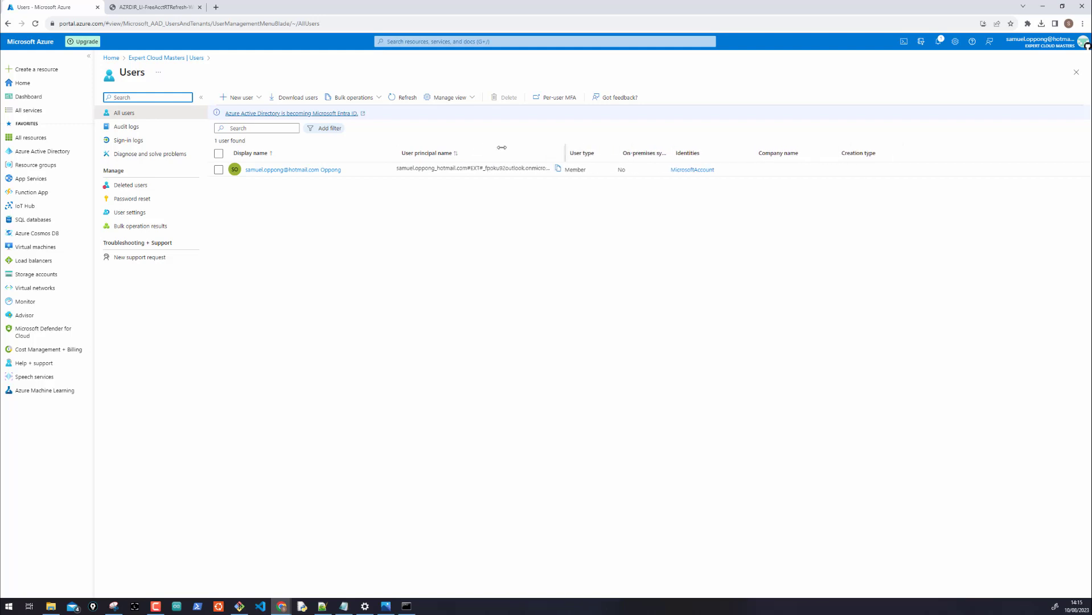
click(242, 98)
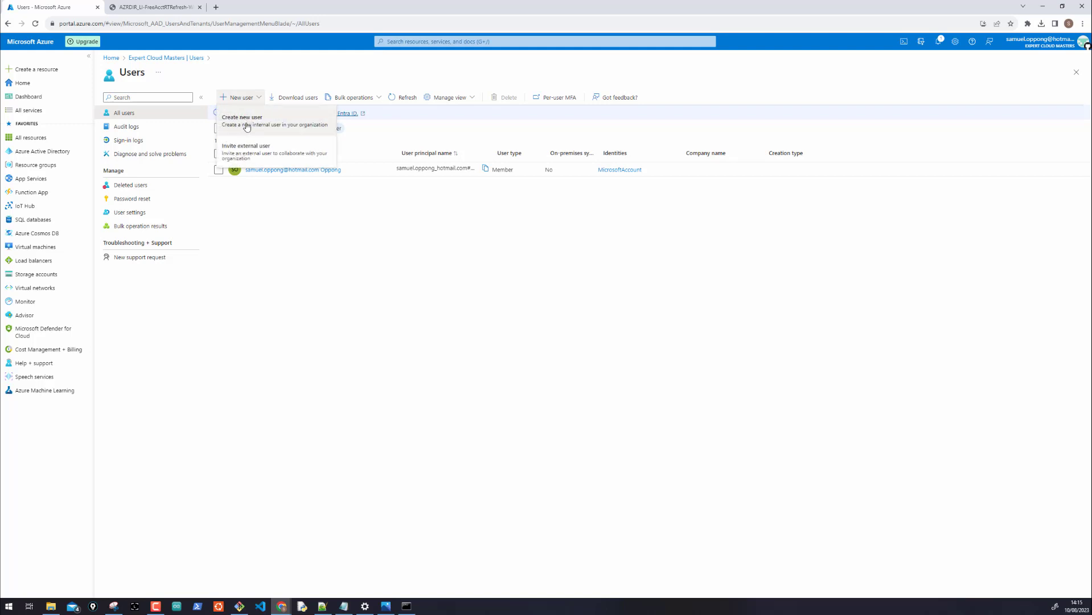
click(245, 120)
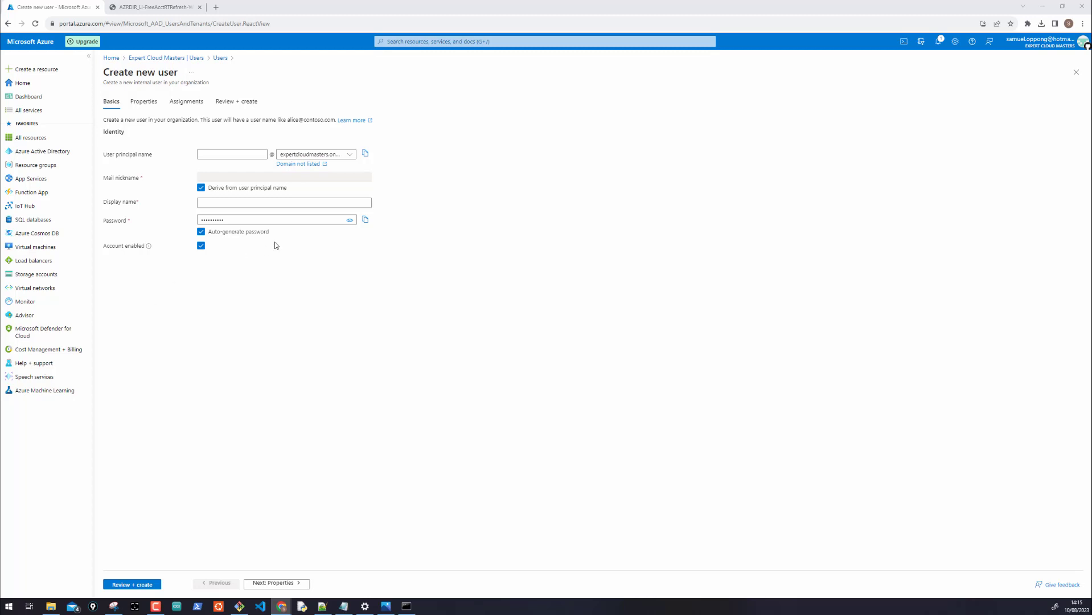
Enter the new user's principal name and display name, removing an extra trailing letter
click(208, 154)
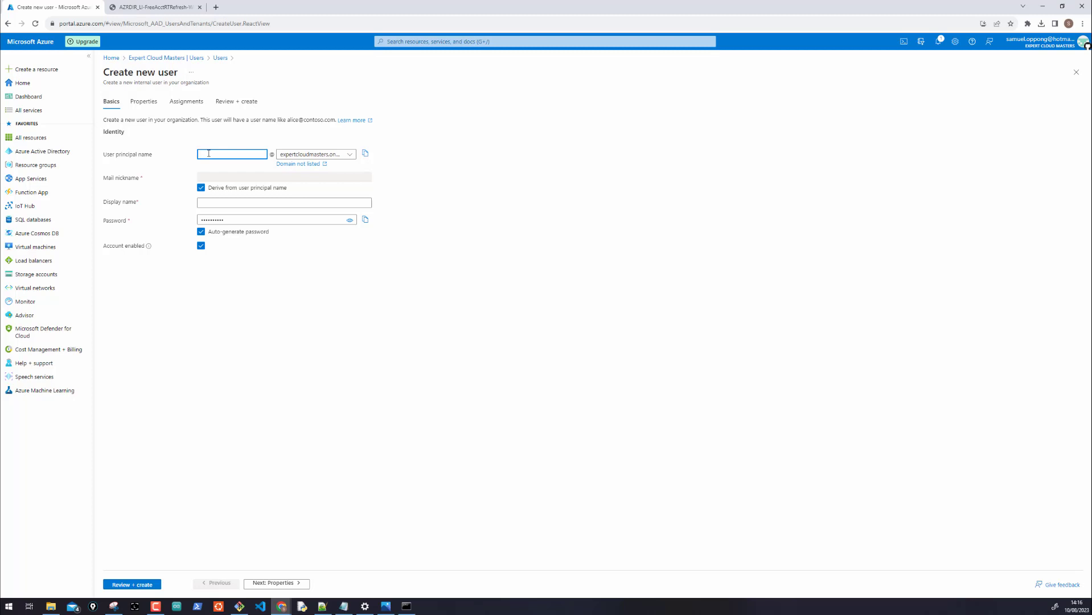
click(217, 202)
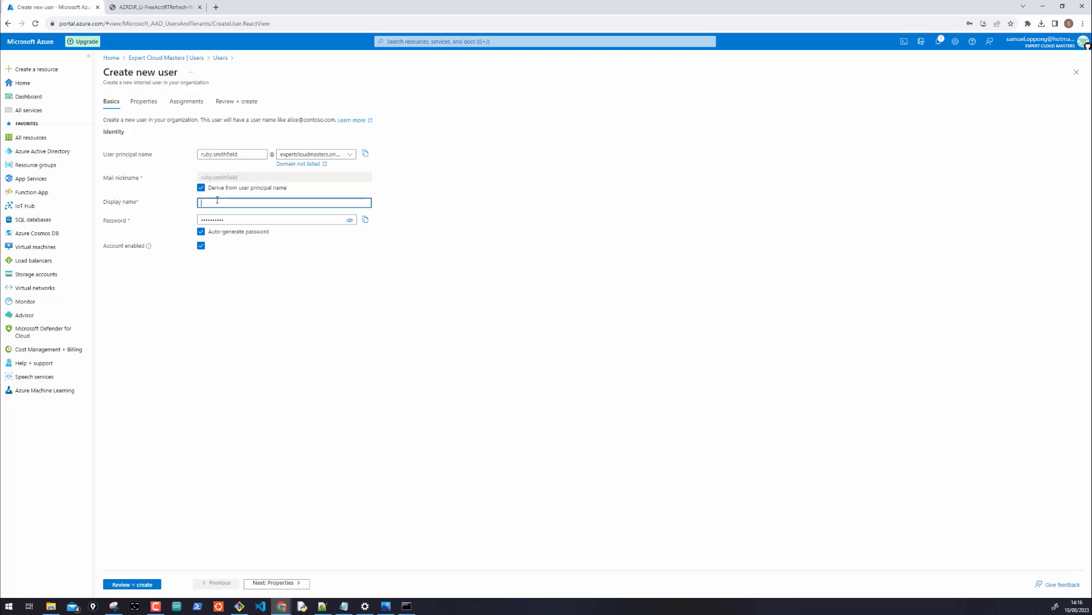
Keep Auto-generate password enabled and continue to the user's Properties tab
click(240, 218)
drag(223, 220, 193, 220)
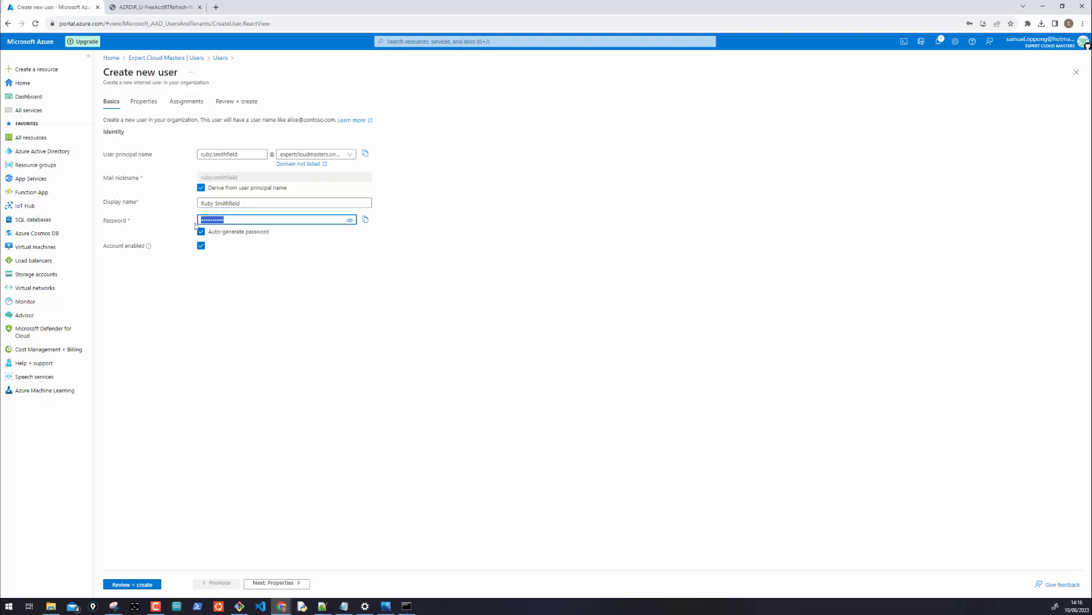
click(201, 231)
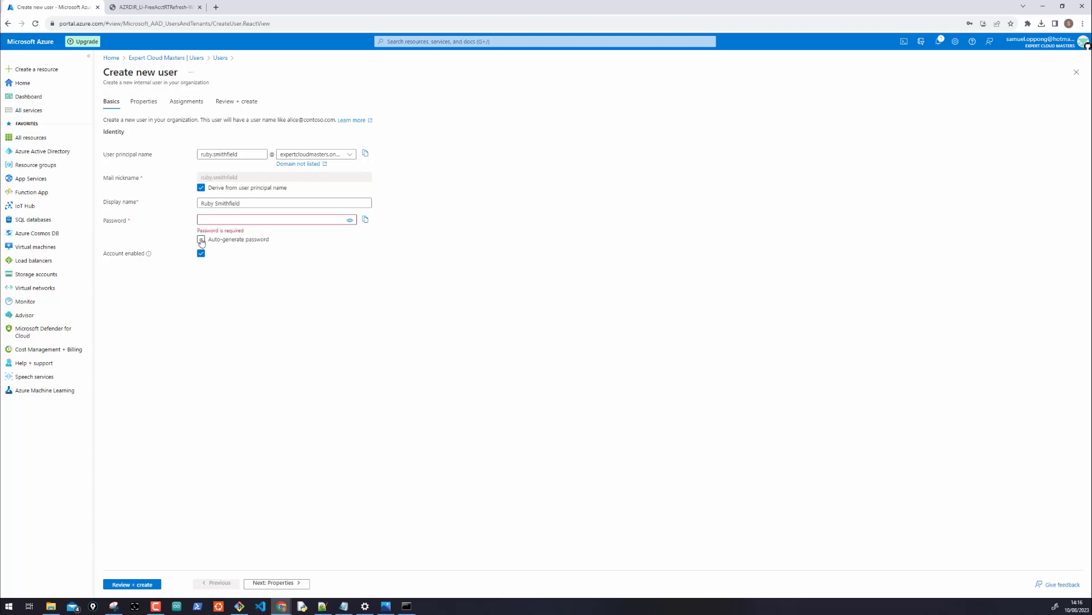
click(201, 239)
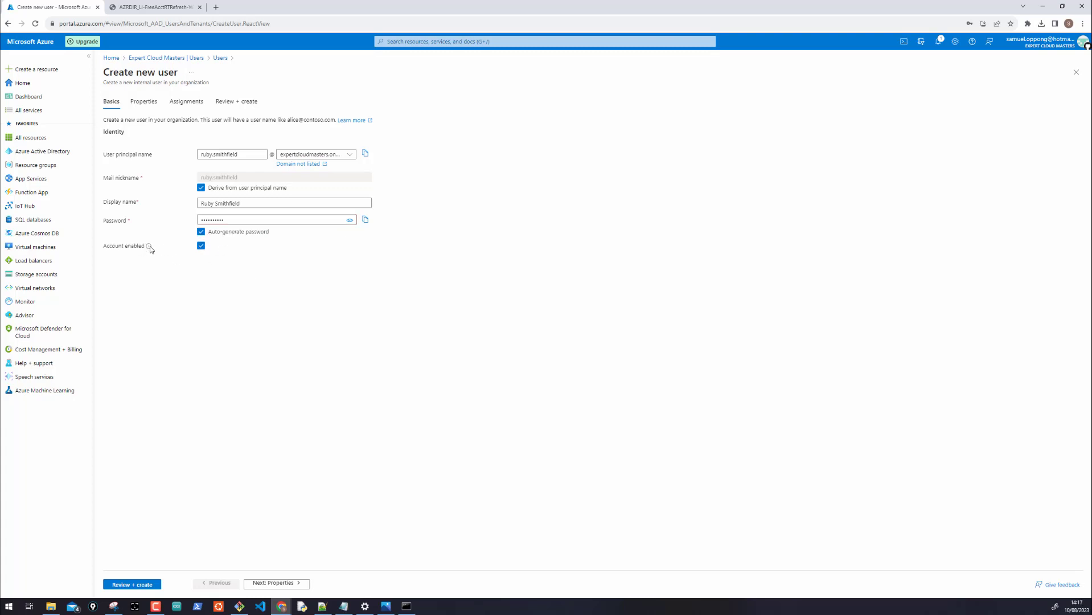
mouse_move(149, 246)
click(266, 583)
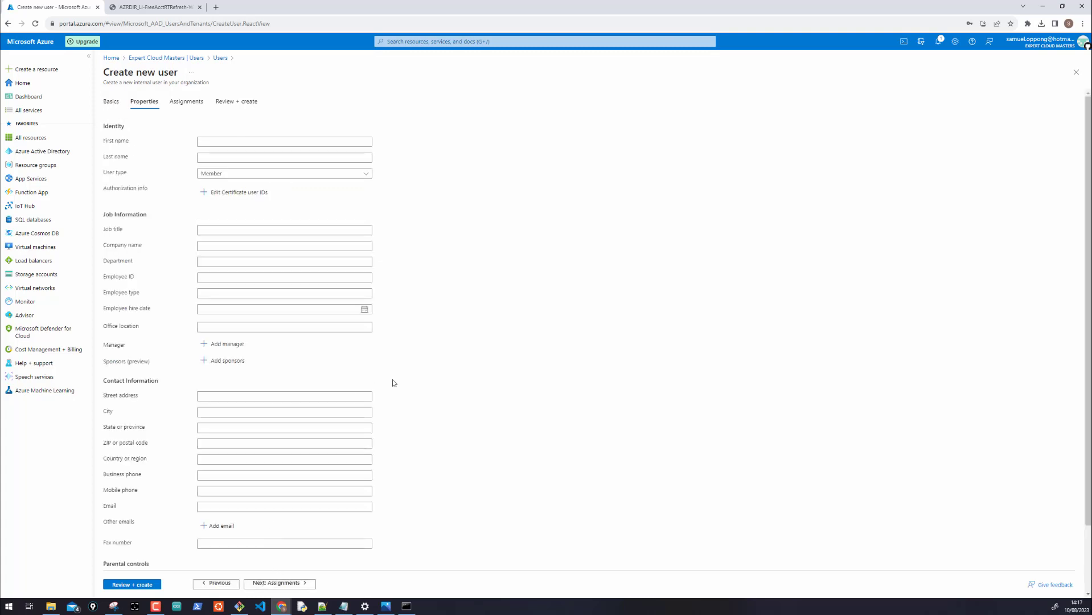
Fill in the new user's first and last name, then proceed to Assignments
click(240, 140)
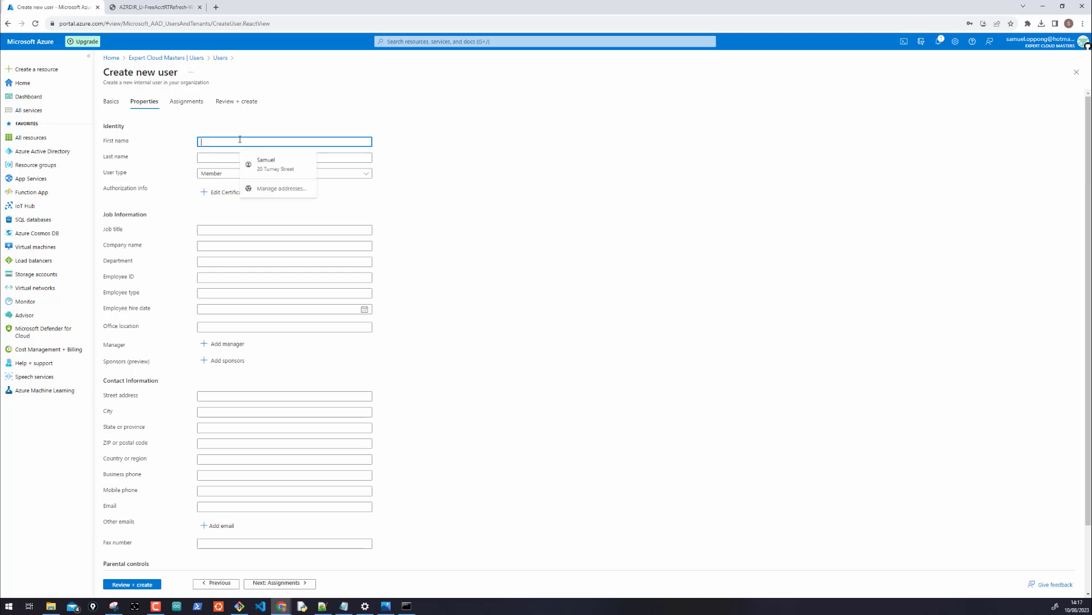
text(S)
key(BackSpace)
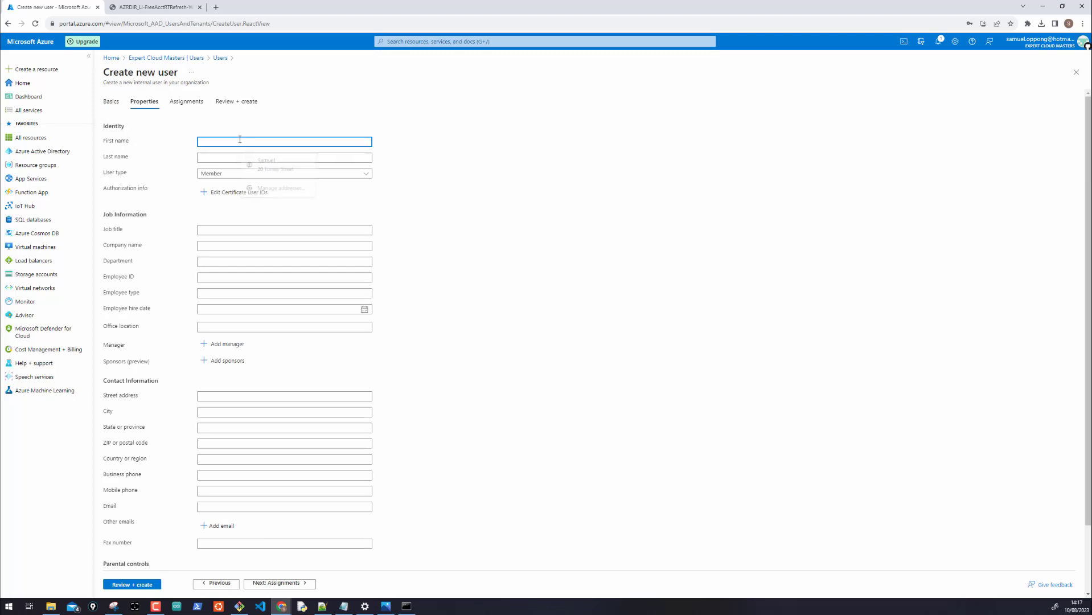
key(Tab)
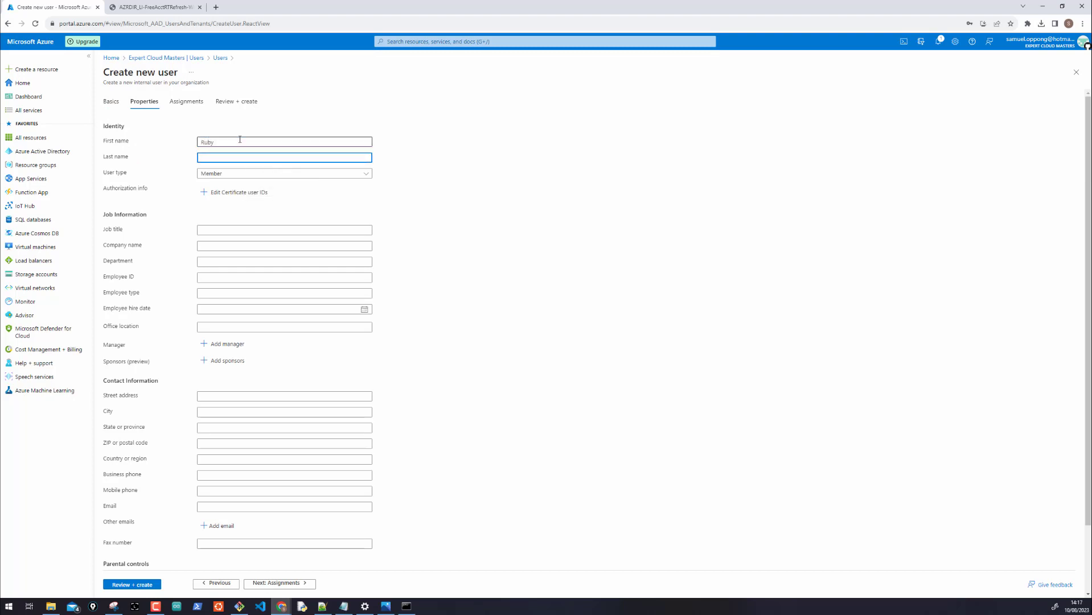
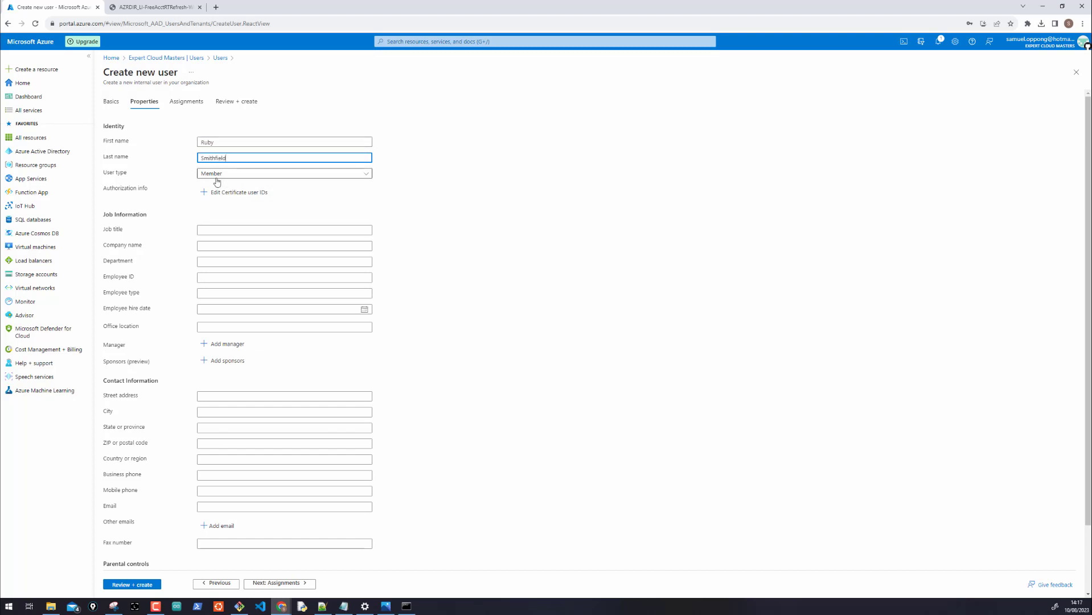
scroll(399, 231, down, 2)
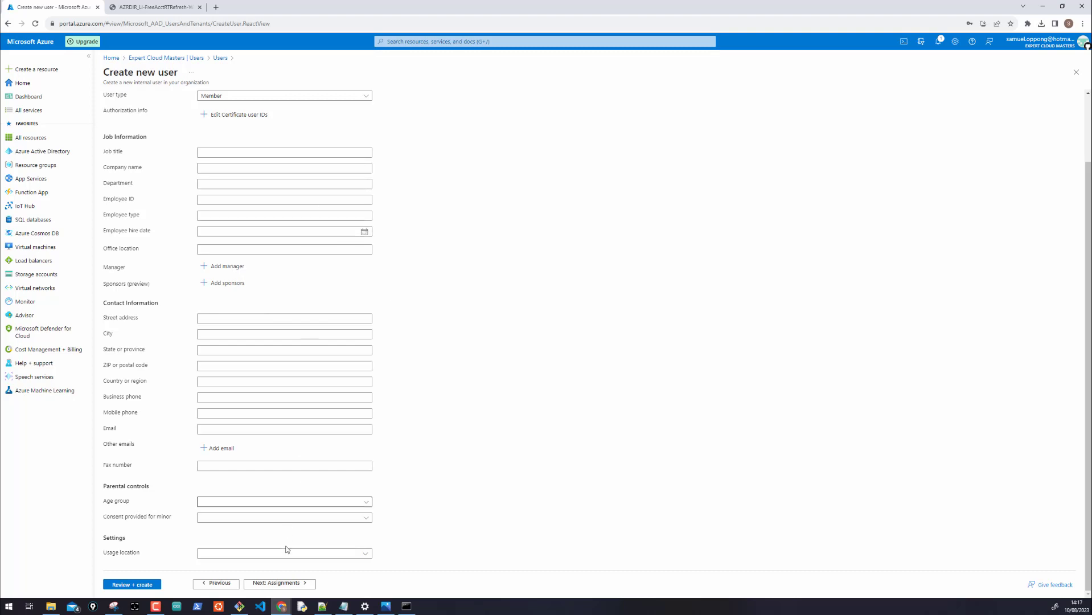
click(264, 585)
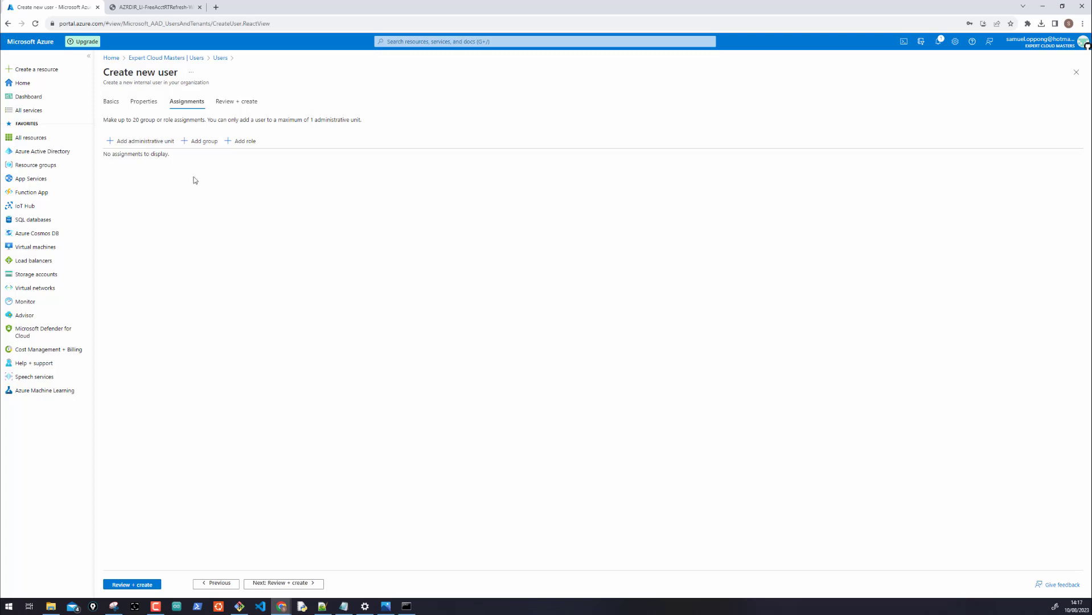
Search directory roles for 'helpdesk' and add the Helpdesk Administrator role to the user
scroll(194, 177, up, 5)
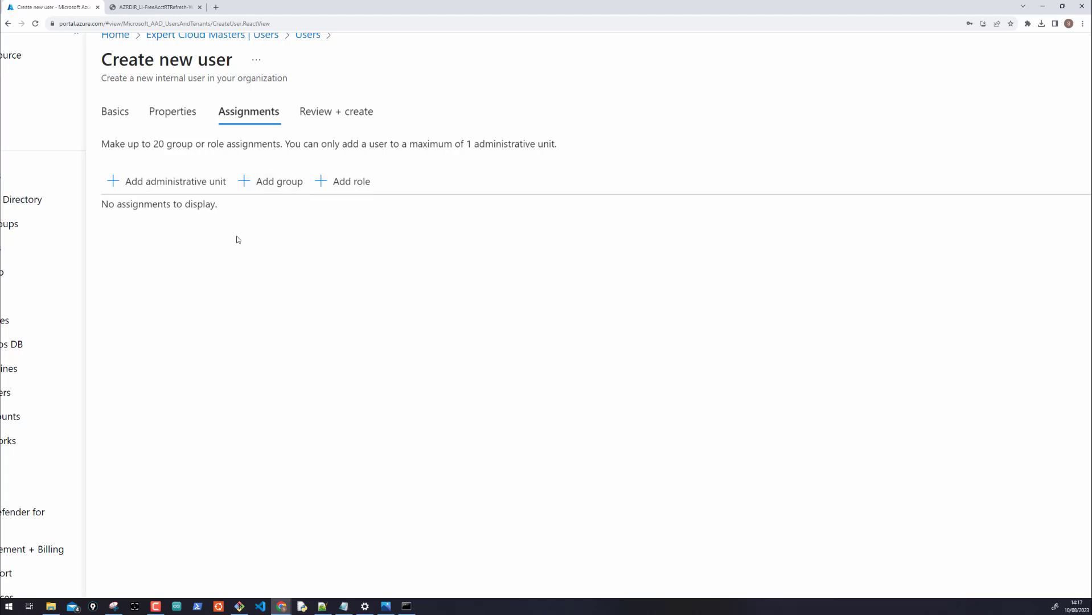
click(339, 185)
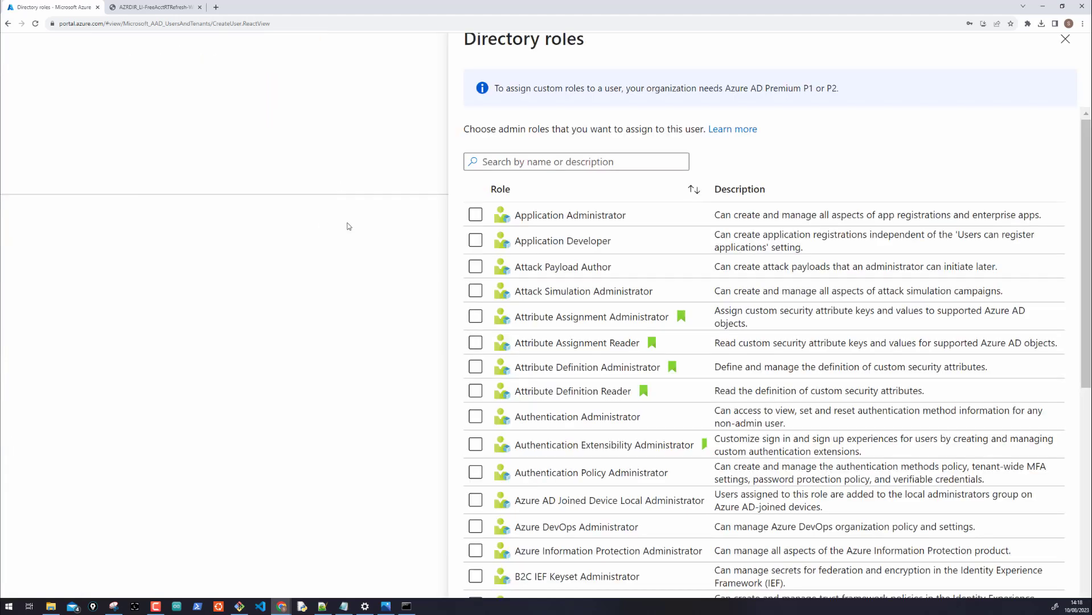
scroll(295, 239, down, 5)
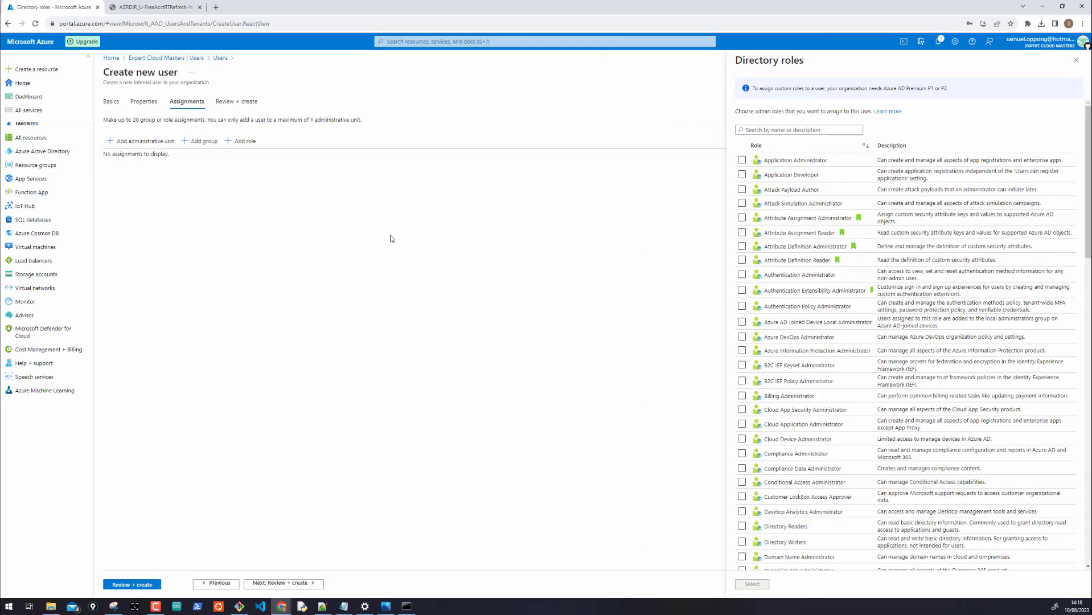
scroll(390, 238, up, 5)
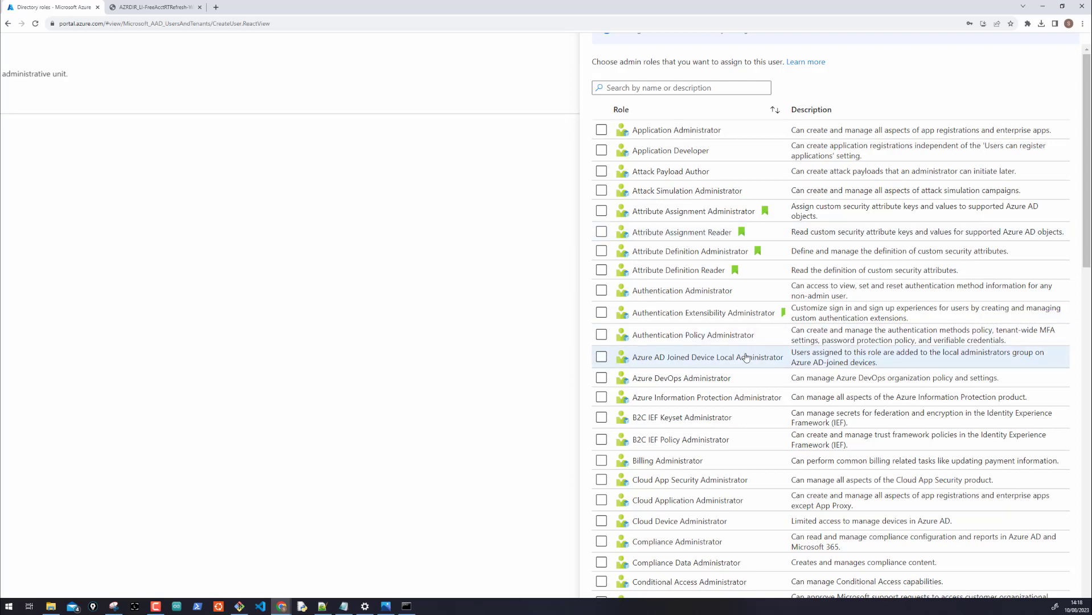
scroll(746, 357, down, 1)
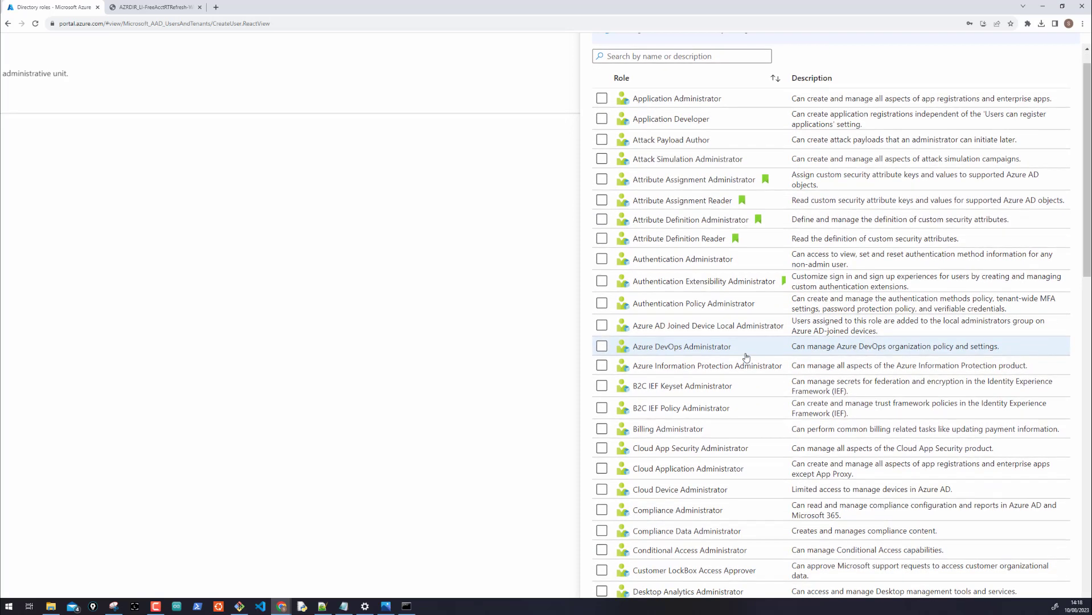
scroll(746, 357, up, 1)
click(650, 89)
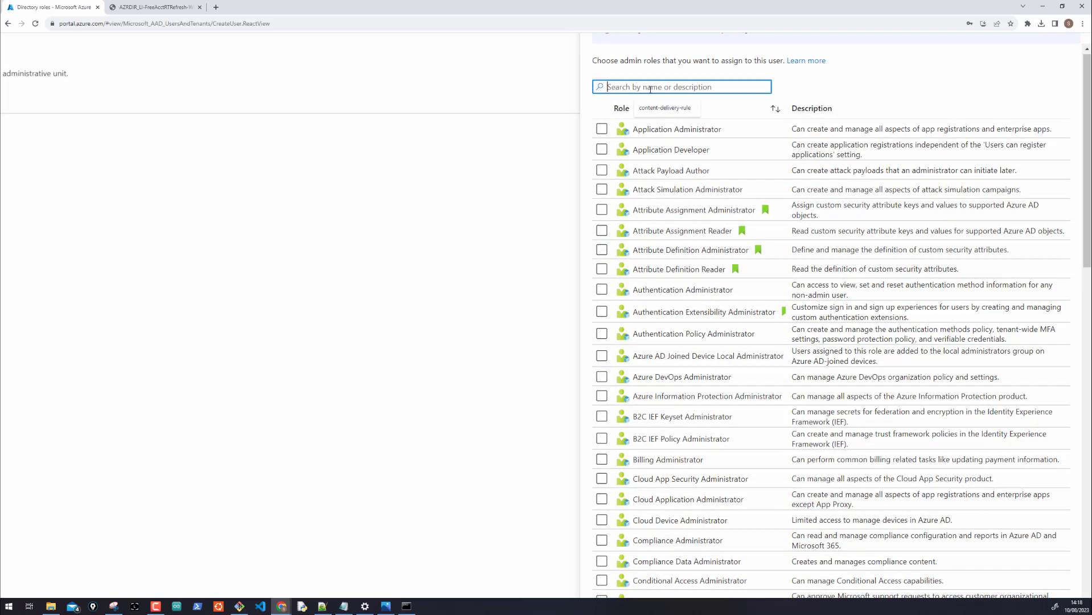
text(helpdesk)
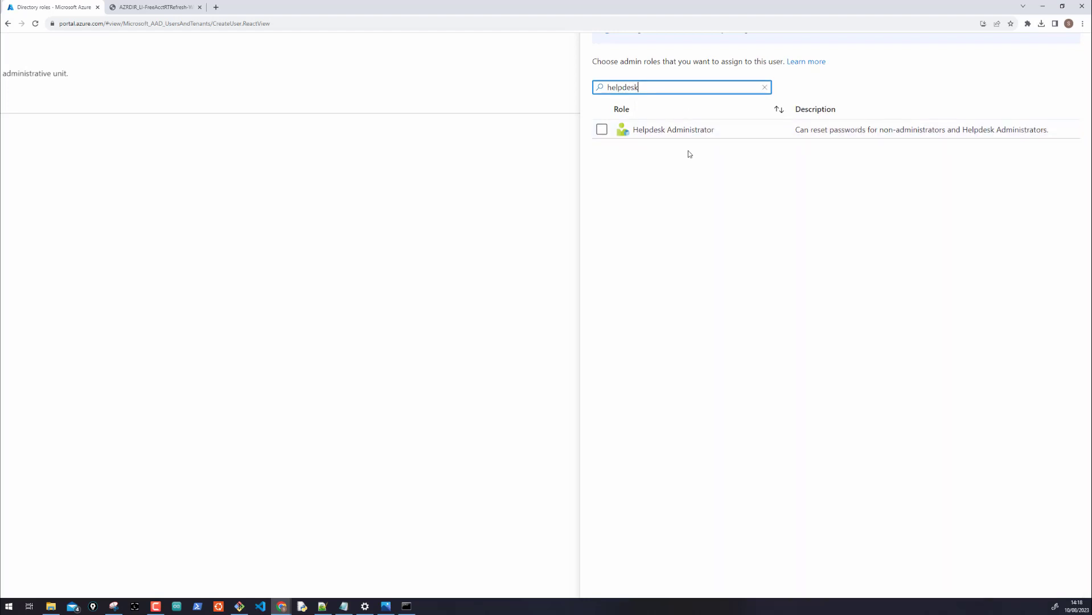
click(602, 130)
scroll(691, 277, down, 3)
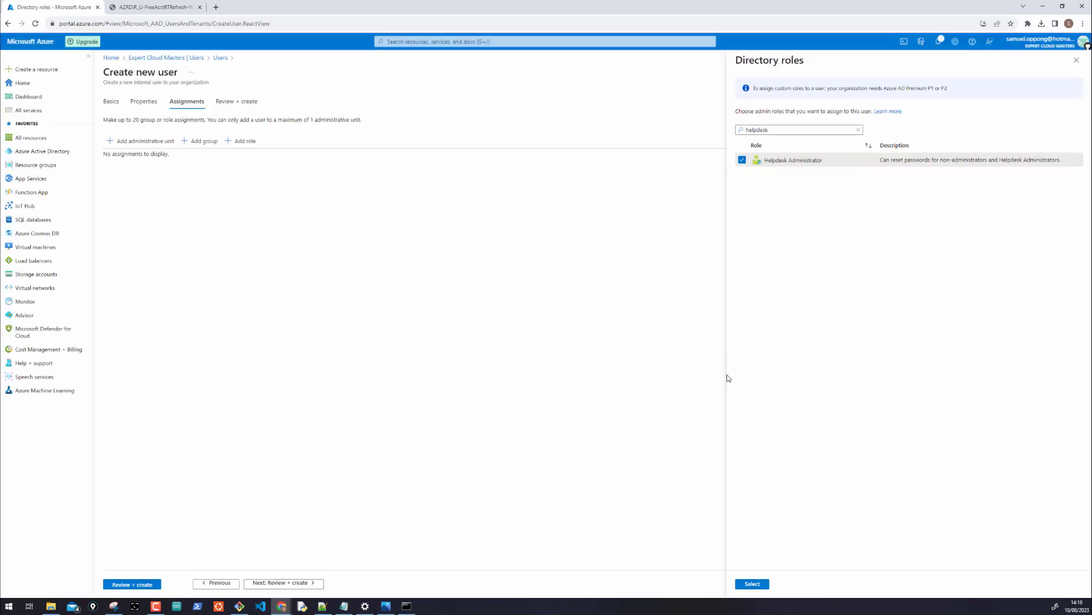
click(750, 584)
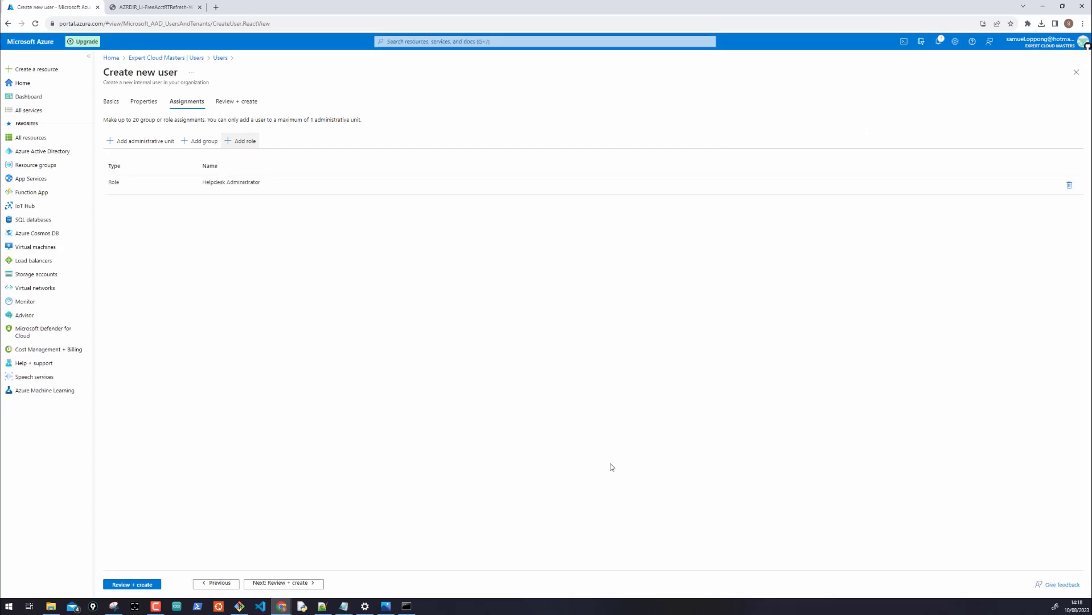
Review and create the new user account, then refresh the Users list
click(140, 586)
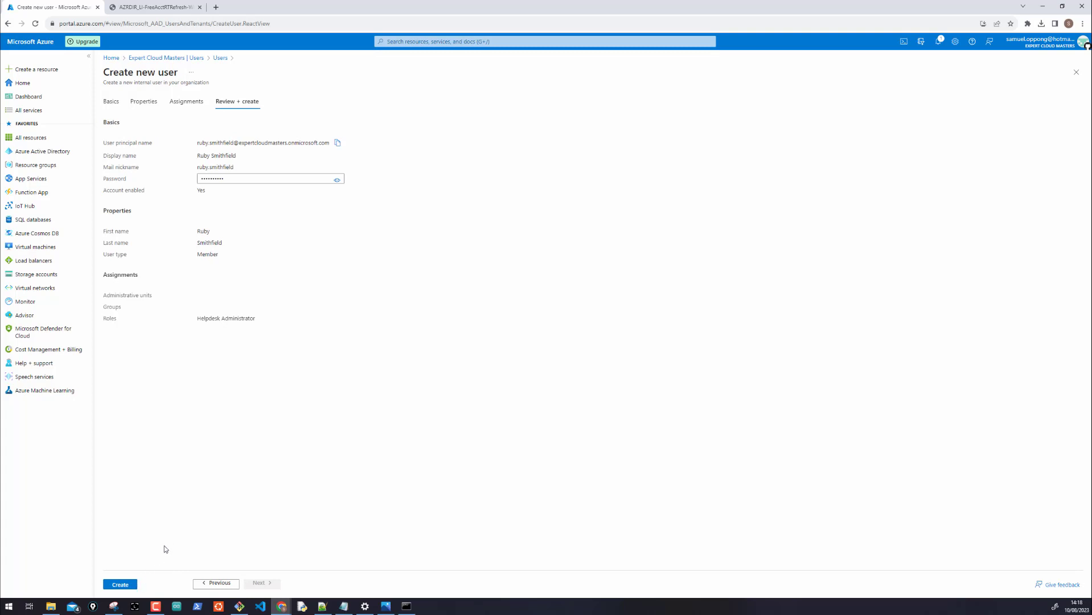
click(120, 585)
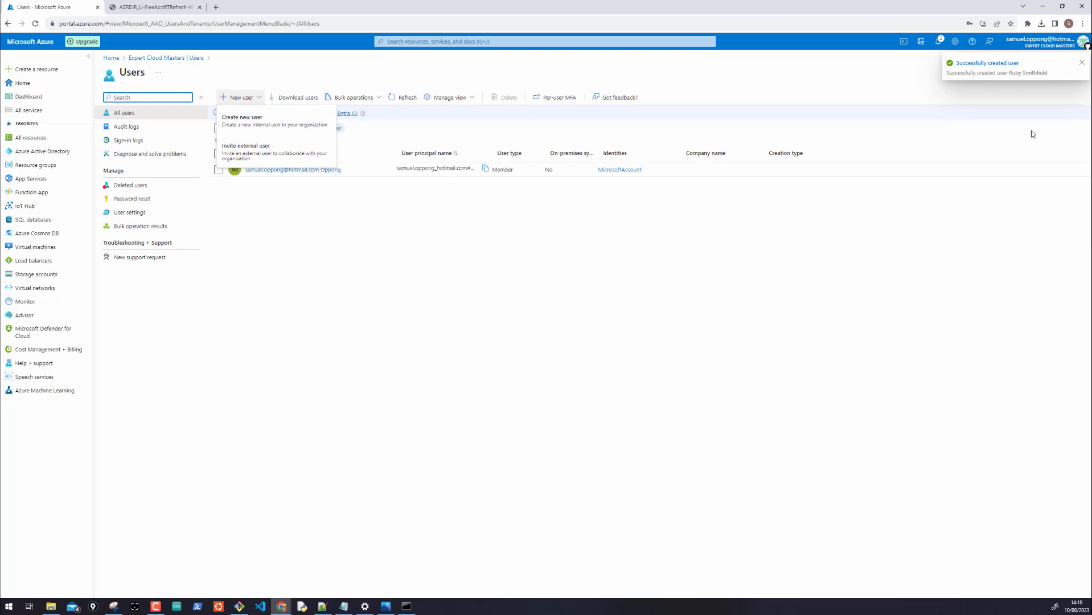
click(438, 306)
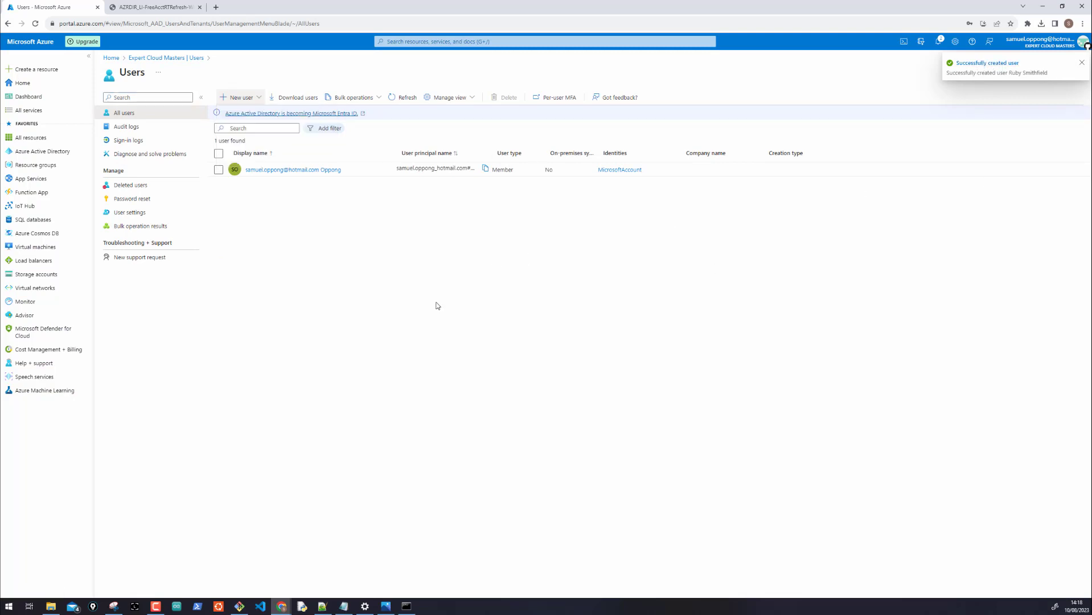
click(405, 97)
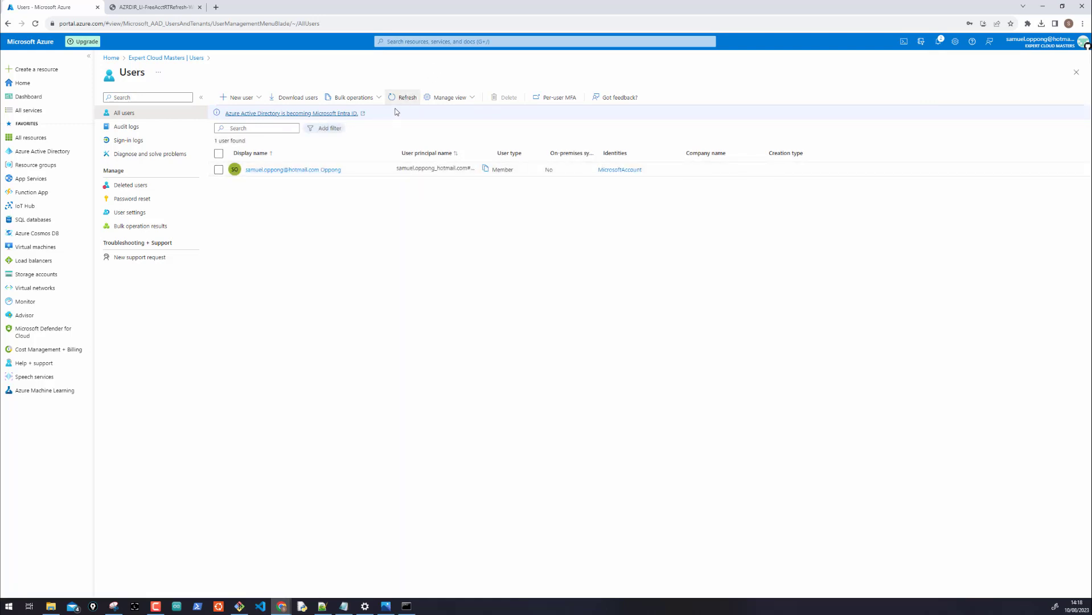
click(396, 100)
click(396, 100)
Open the new user's profile from notifications, then return to the Azure AD overview
click(147, 58)
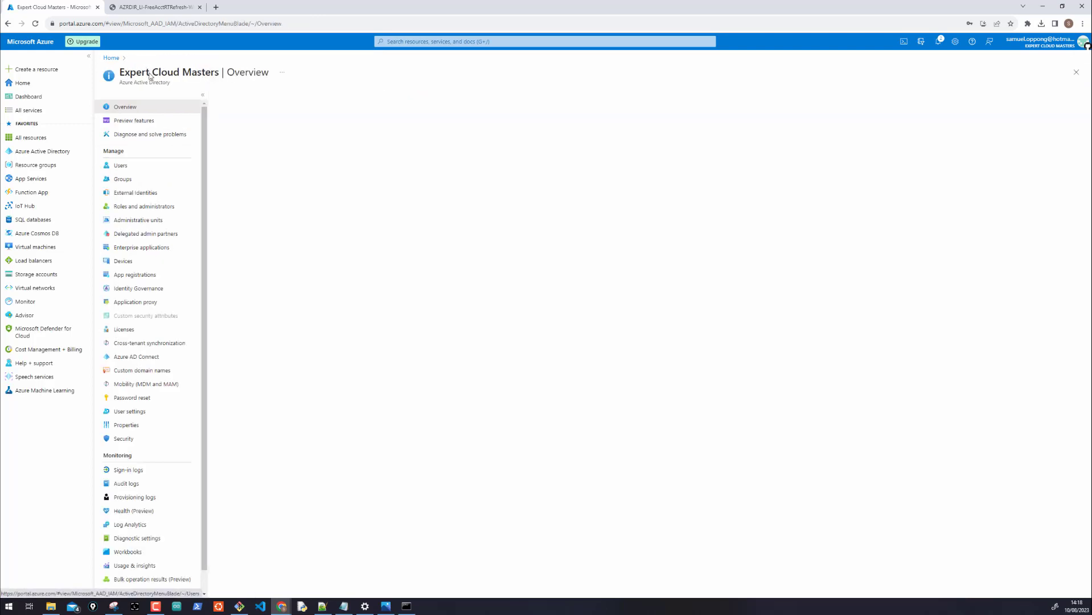
click(120, 165)
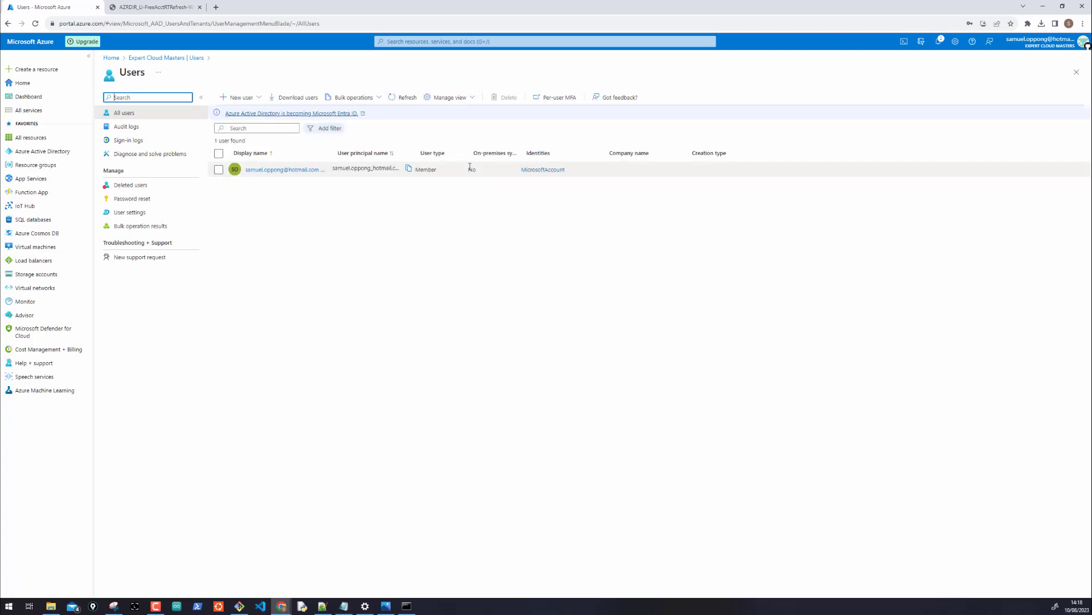
click(941, 42)
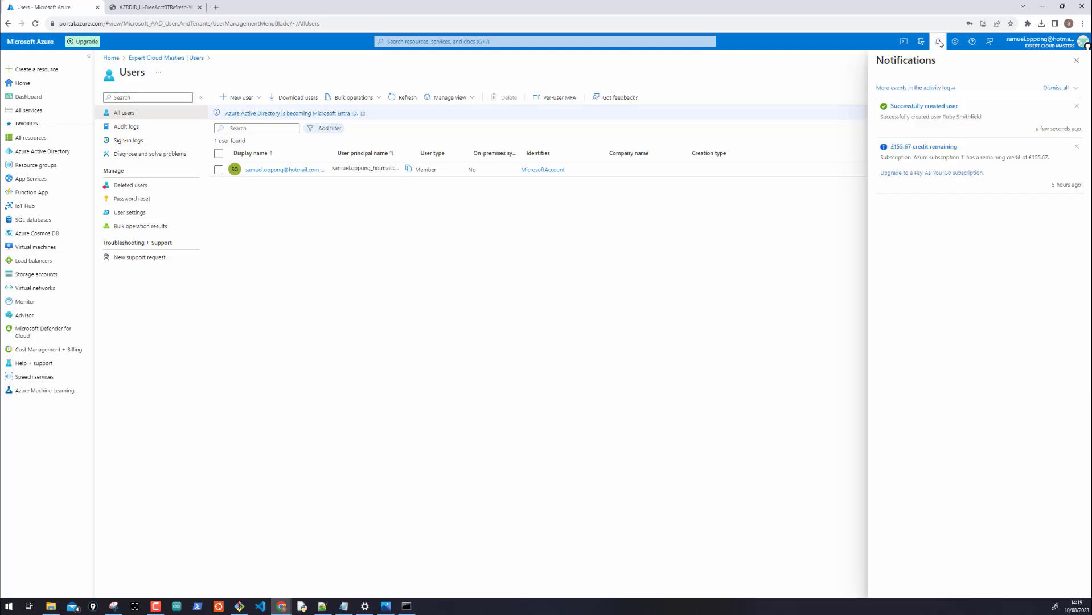
click(928, 107)
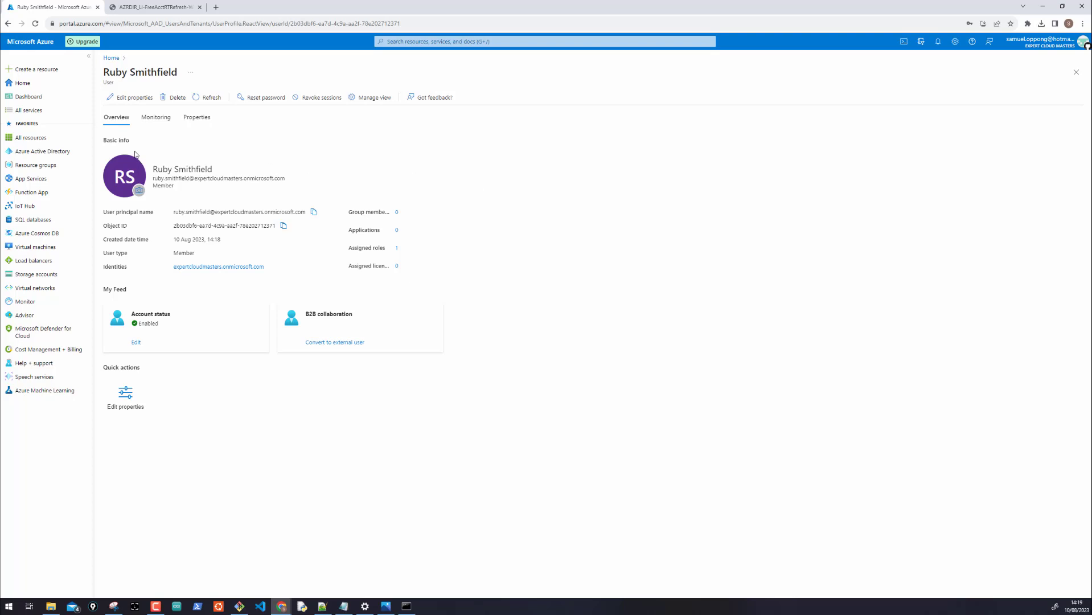
click(31, 153)
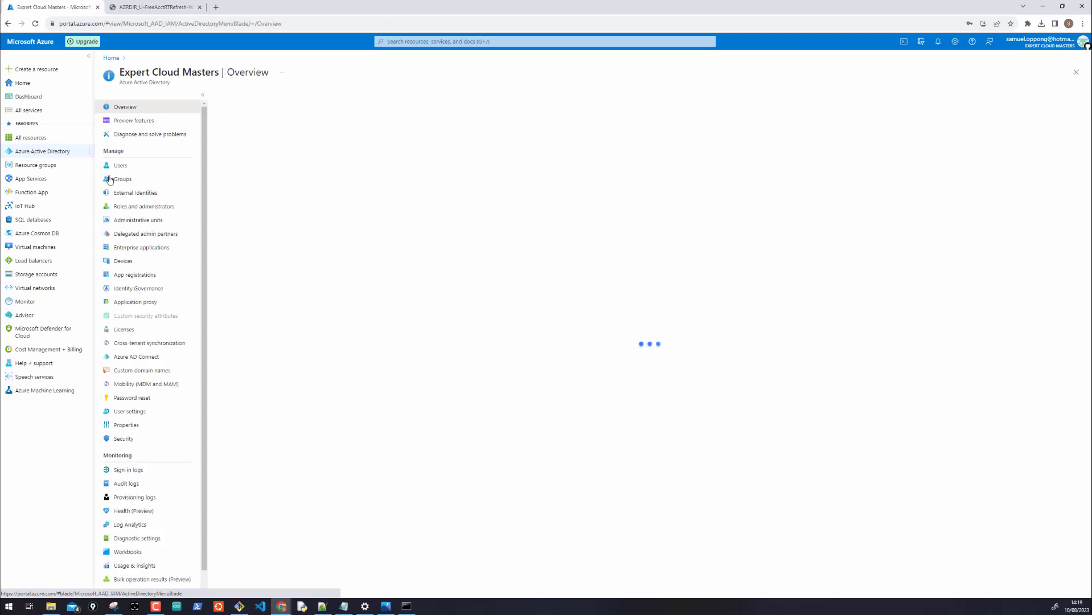
Show All users, widen the User principal name column, and circle the new user
click(118, 166)
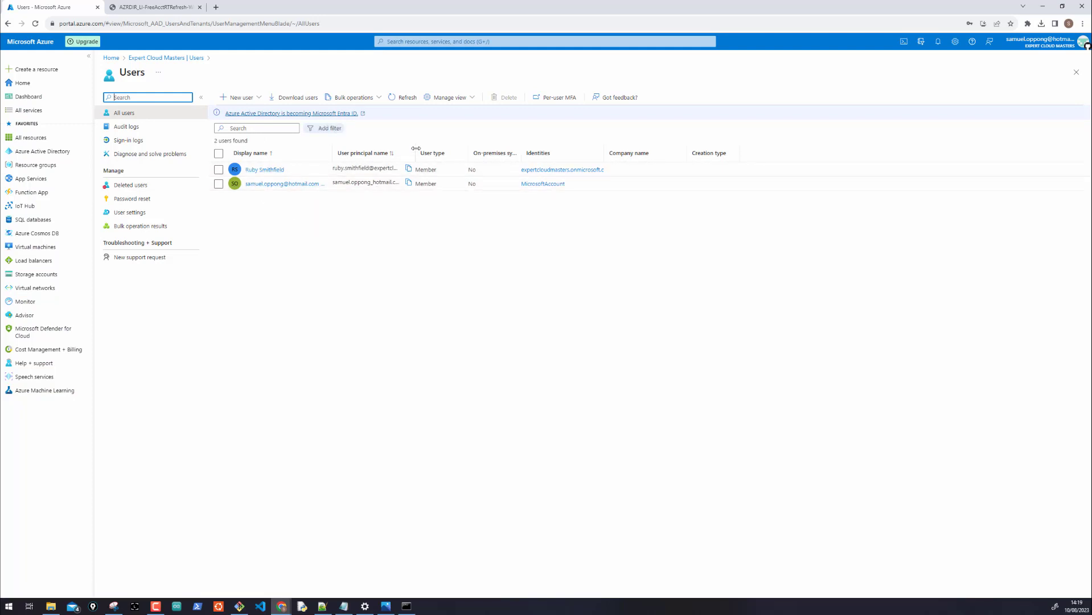
drag(415, 148, 469, 150)
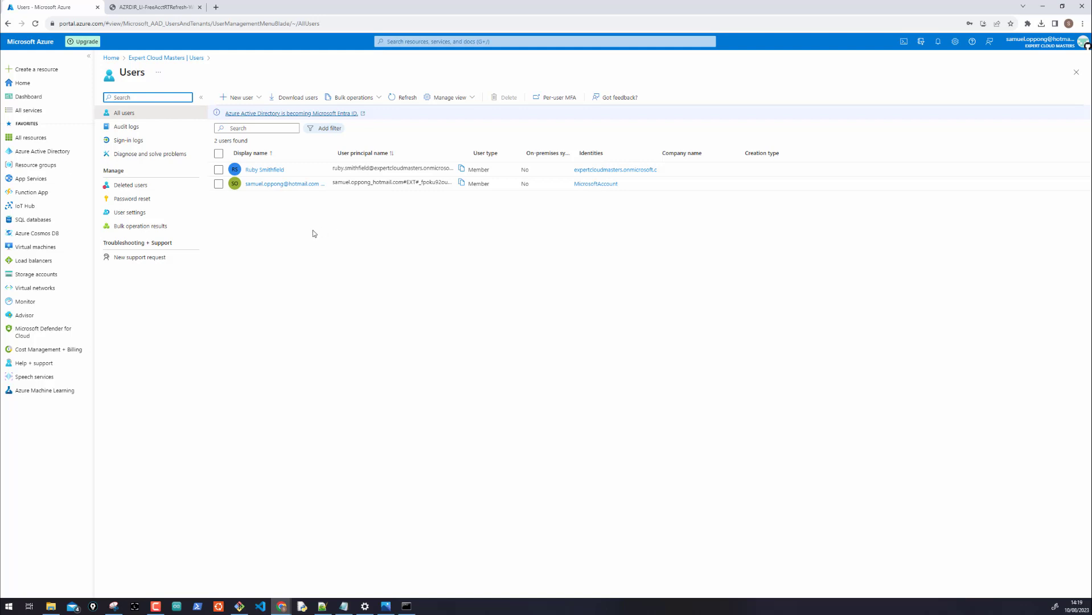
mouse_move(277, 163)
mouse_down()
mouse_move(228, 168)
mouse_move(239, 172)
mouse_move(163, 149)
mouse_move(0, 154)
mouse_move(82, 149)
mouse_up()
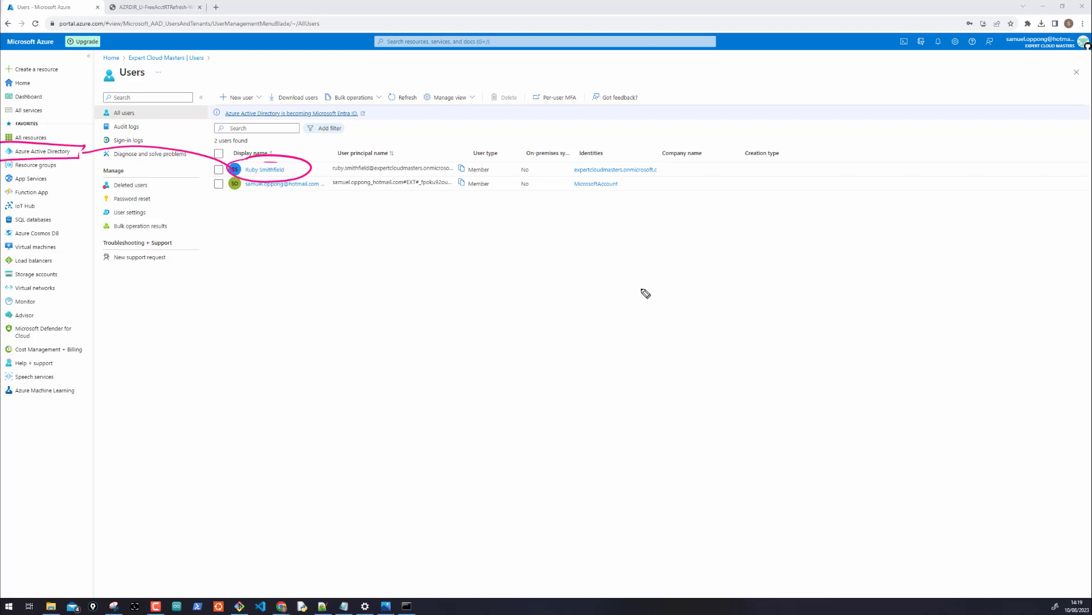
click(605, 299)
mouse_move(612, 377)
mouse_down()
mouse_move(612, 309)
mouse_move(612, 366)
mouse_up()
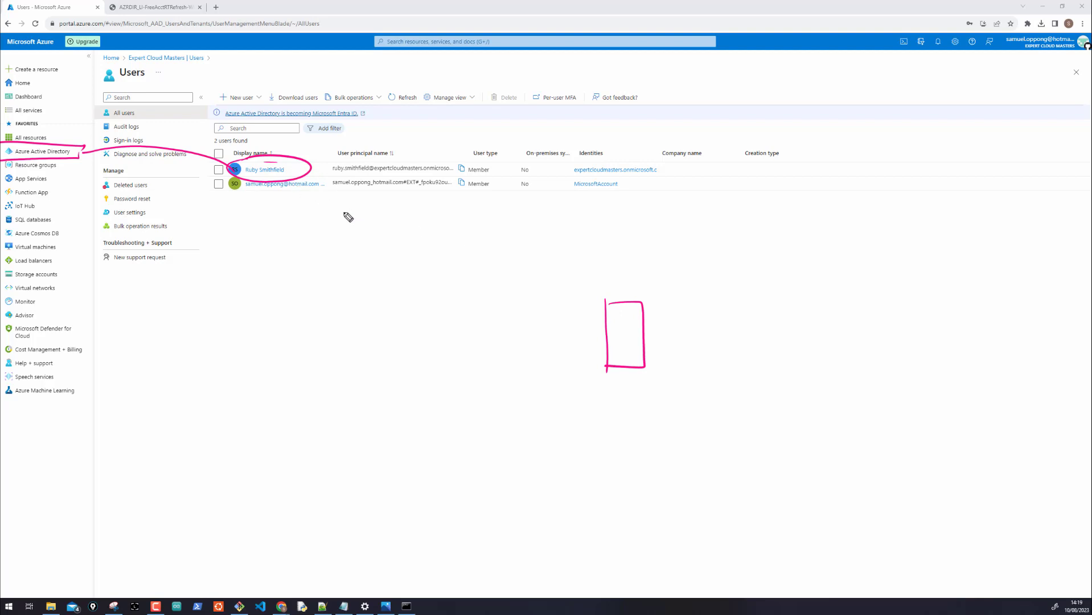
drag(241, 209, 308, 204)
drag(553, 331, 590, 341)
drag(575, 361, 645, 358)
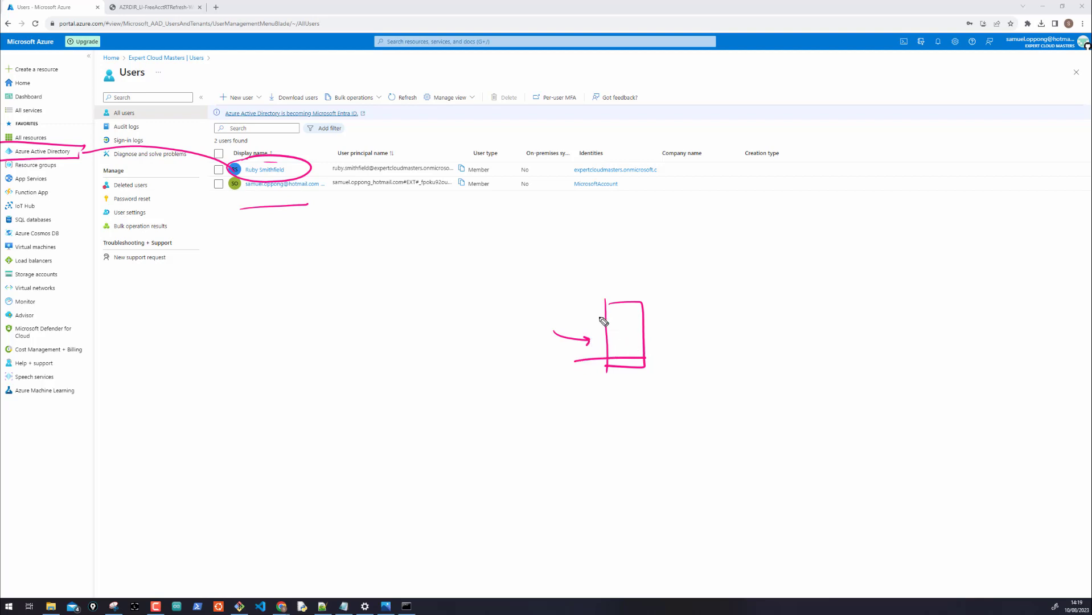
drag(591, 317, 652, 320)
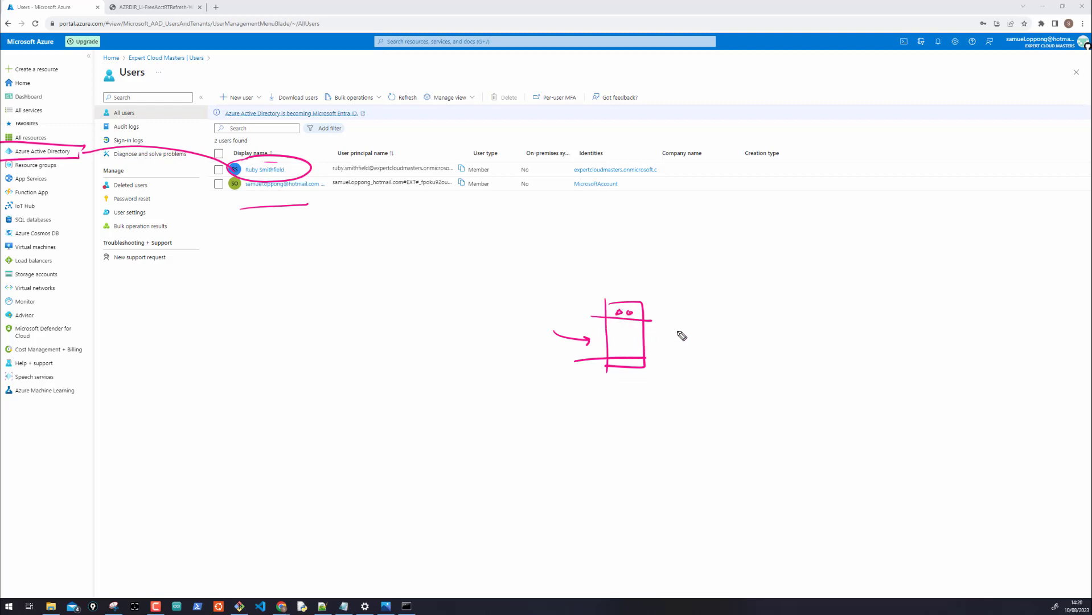
mouse_move(681, 336)
mouse_down()
mouse_move(651, 339)
mouse_move(687, 308)
mouse_move(698, 320)
mouse_move(776, 307)
mouse_move(794, 319)
mouse_move(819, 303)
mouse_move(835, 318)
mouse_move(898, 313)
mouse_up()
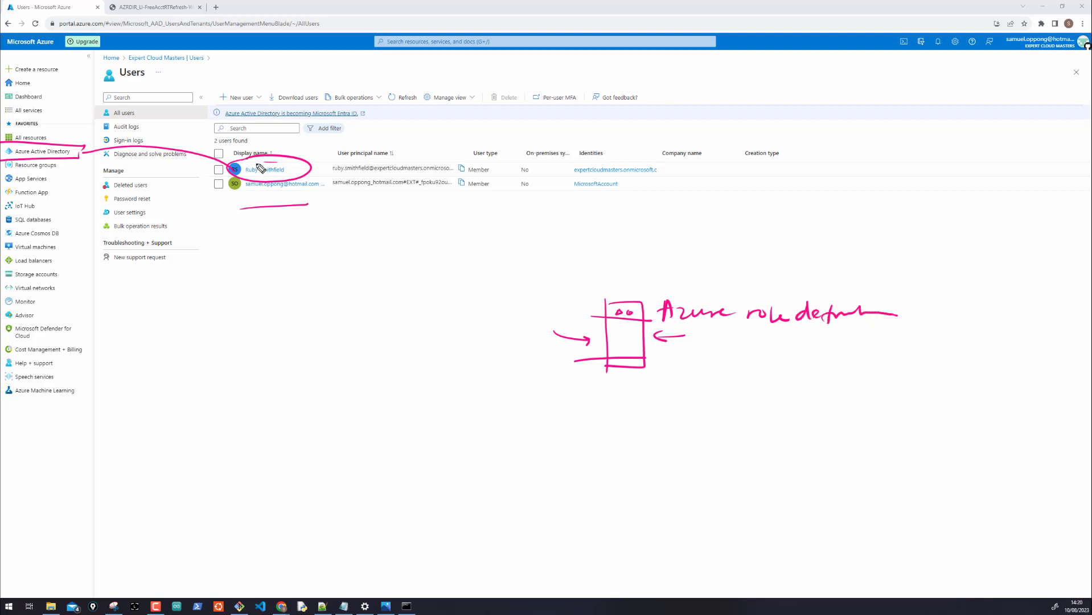
mouse_move(308, 164)
mouse_down()
mouse_move(353, 145)
mouse_move(500, 134)
mouse_up()
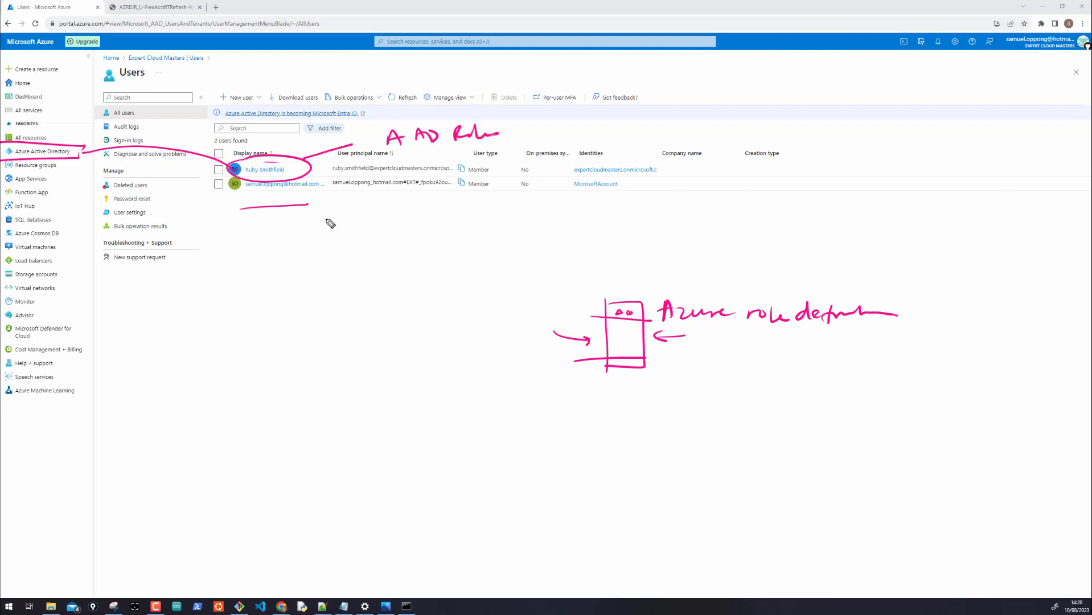
key(Escape)
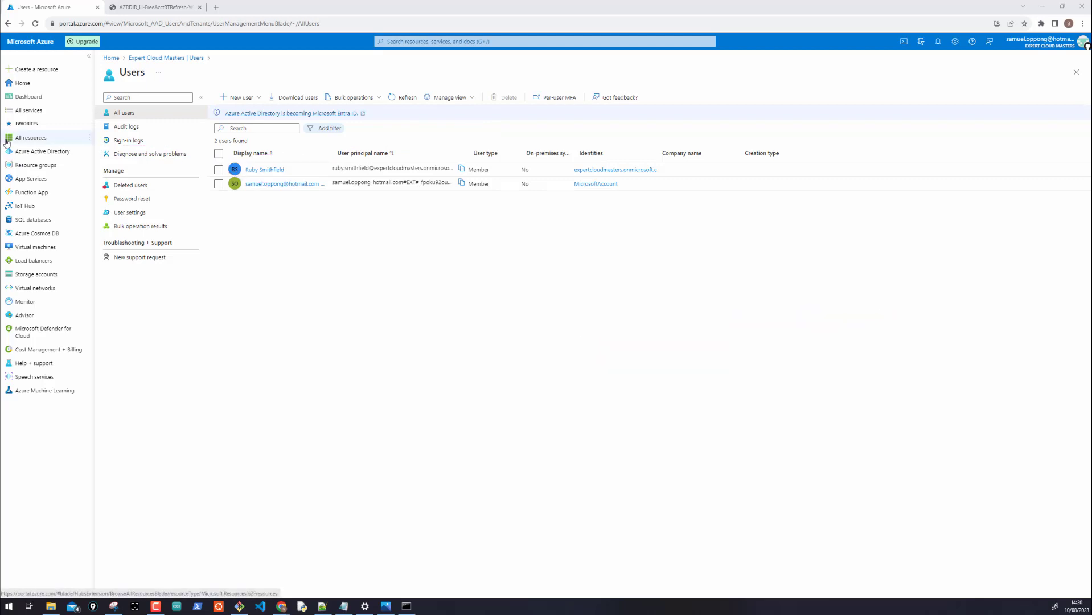
click(154, 58)
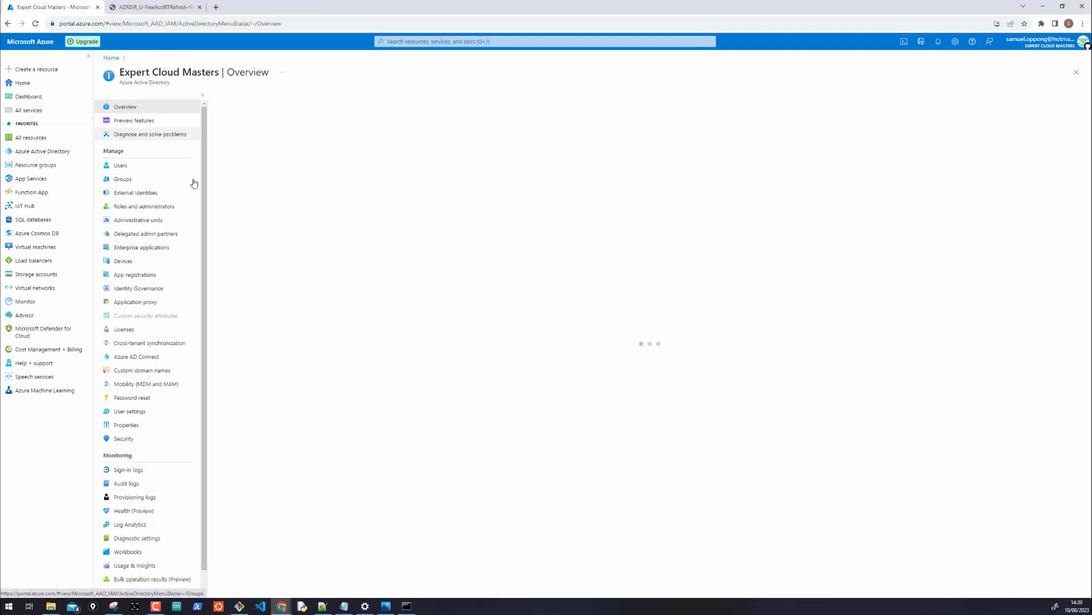
Delete the ECM Auditors group from the Groups list
click(141, 181)
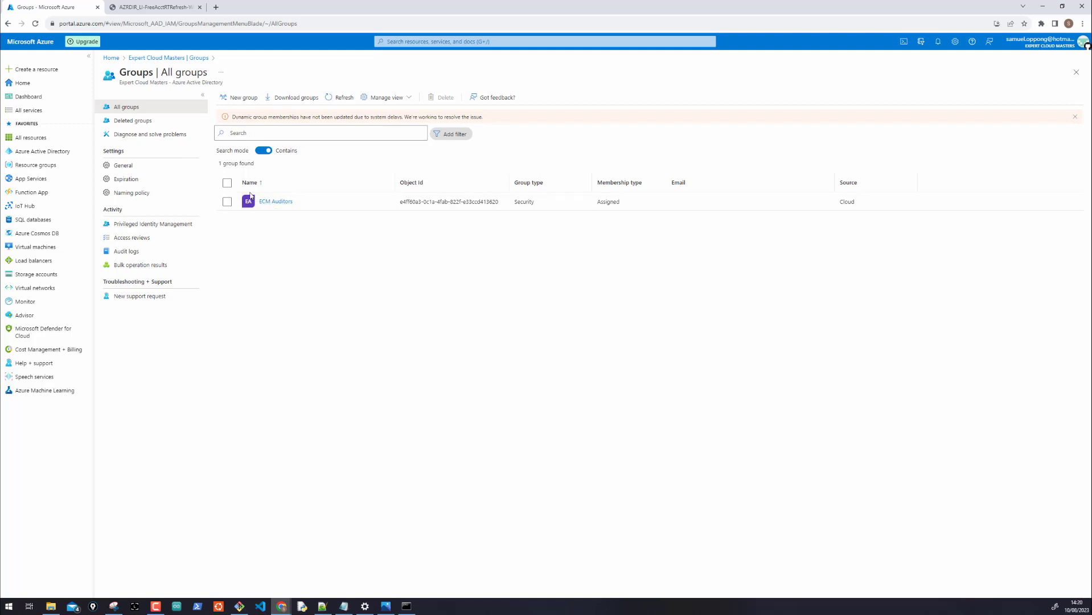
click(226, 183)
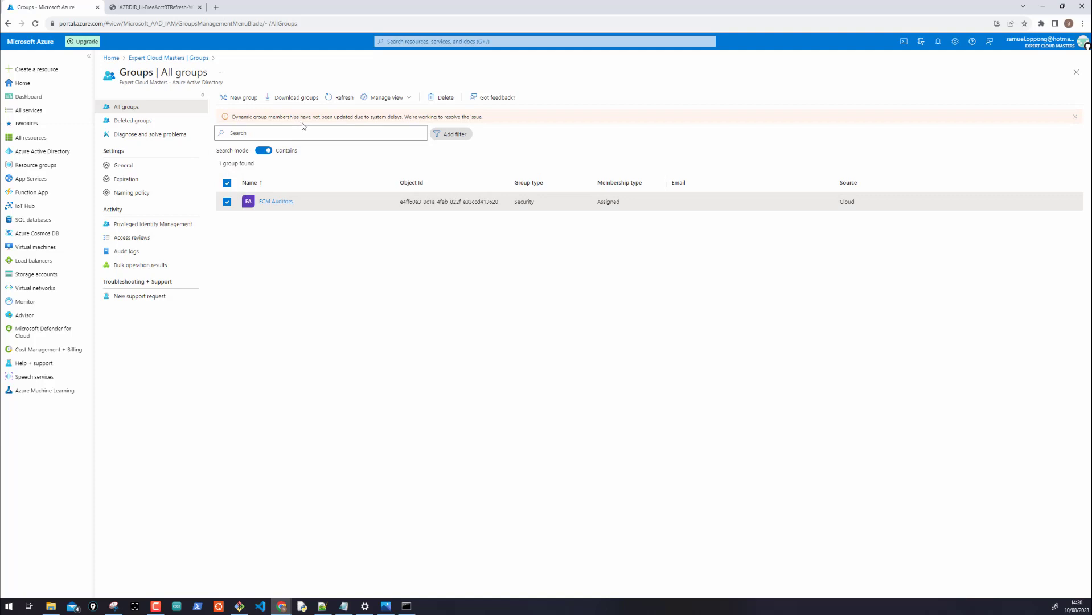
click(442, 100)
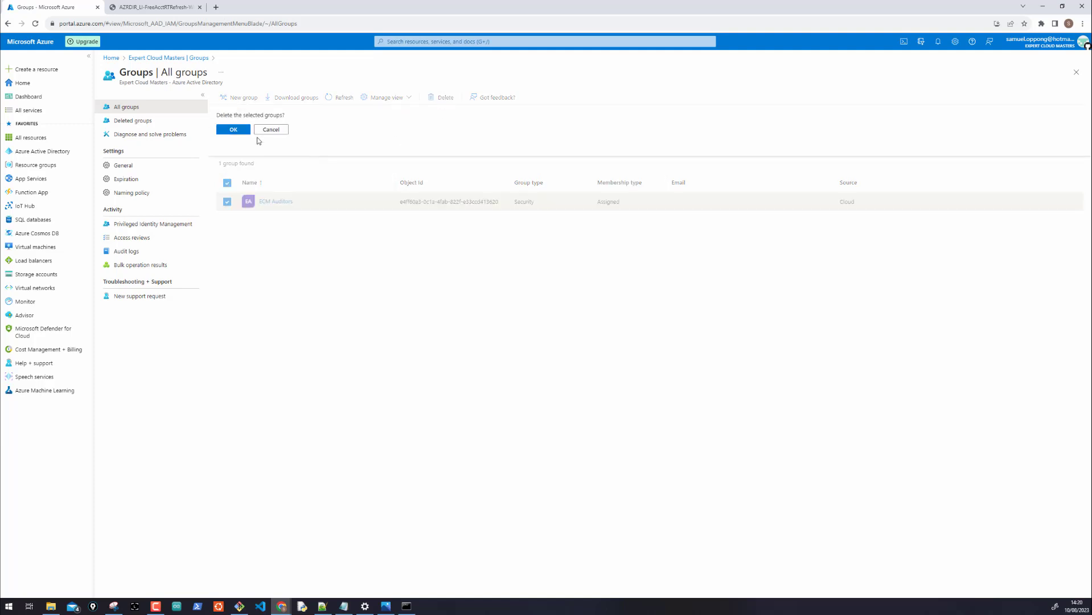
click(232, 130)
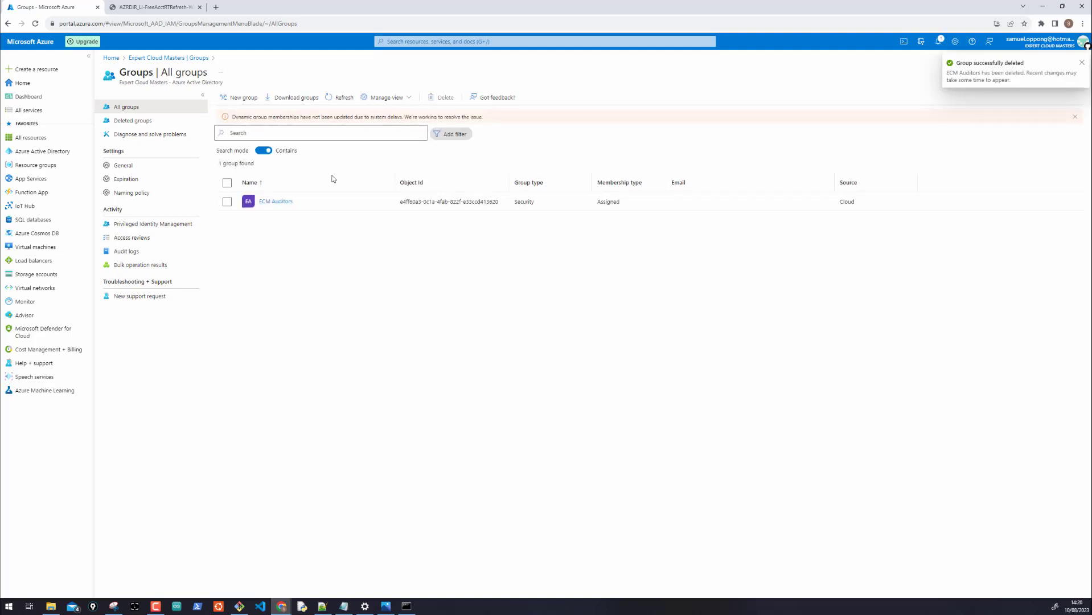
Refresh the groups, check Deleted groups, then start a new Security group from All groups
click(344, 98)
click(344, 97)
click(344, 98)
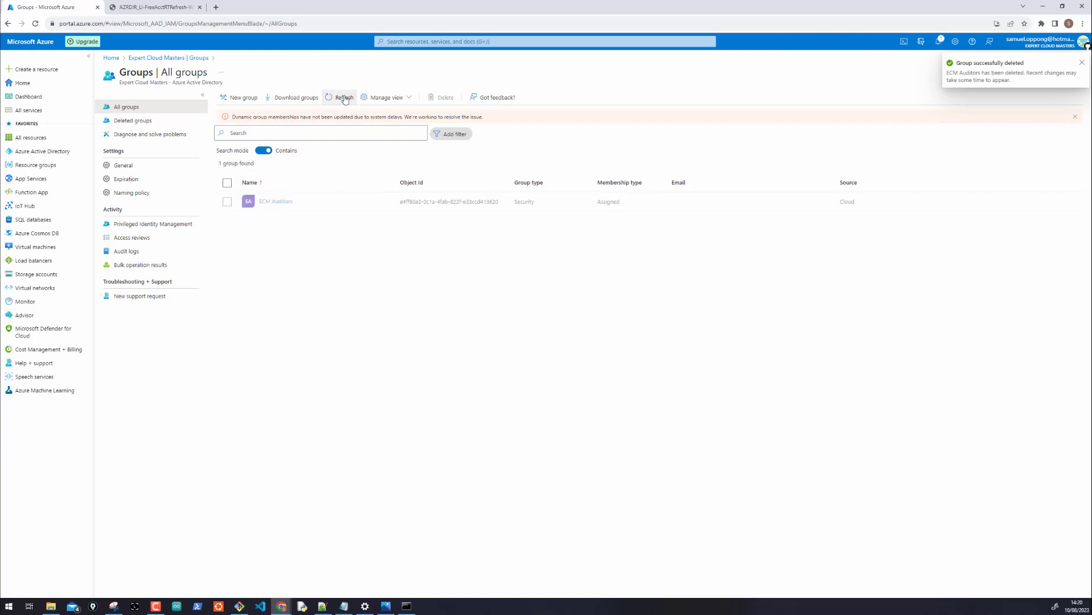
click(344, 98)
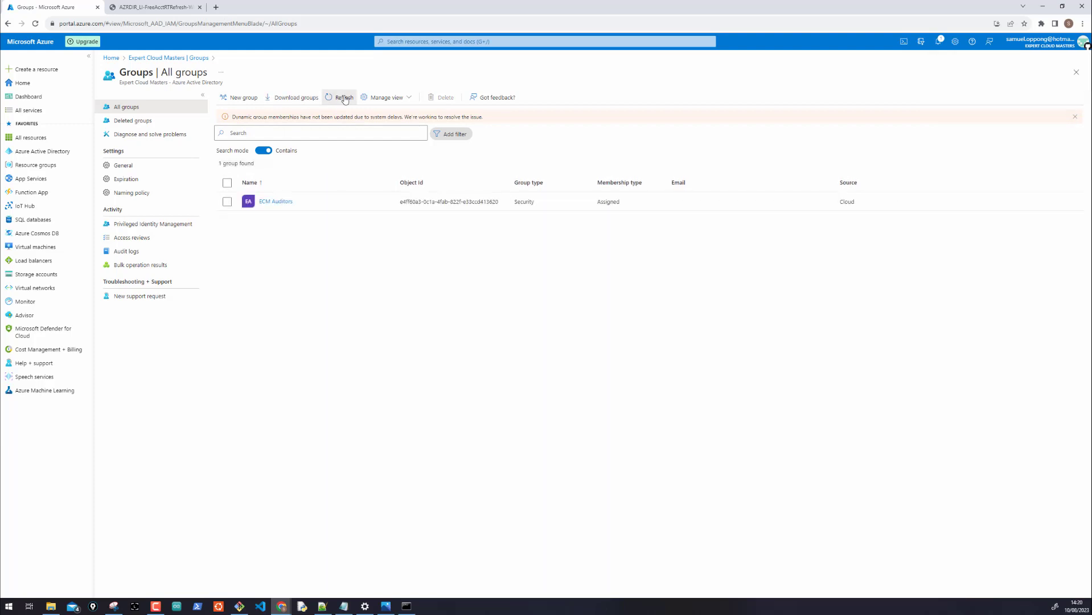
click(344, 98)
click(137, 125)
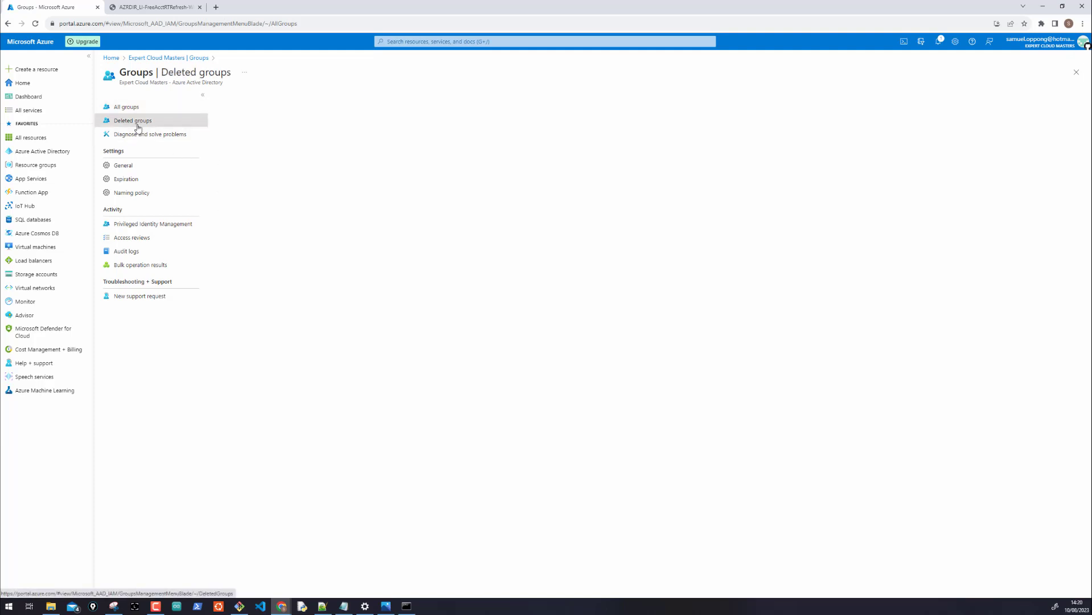
click(135, 108)
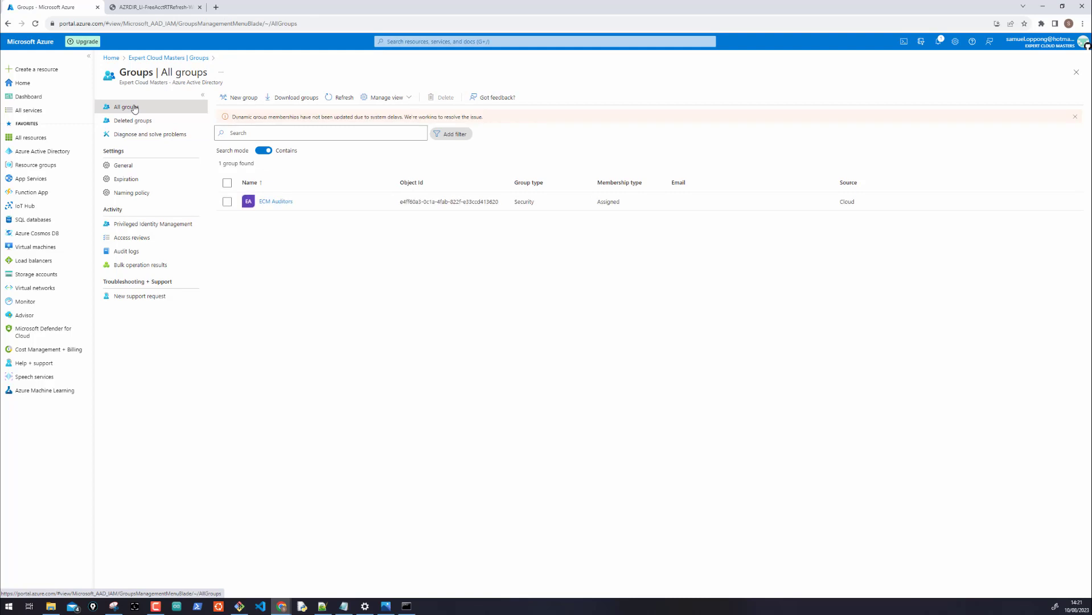
click(236, 97)
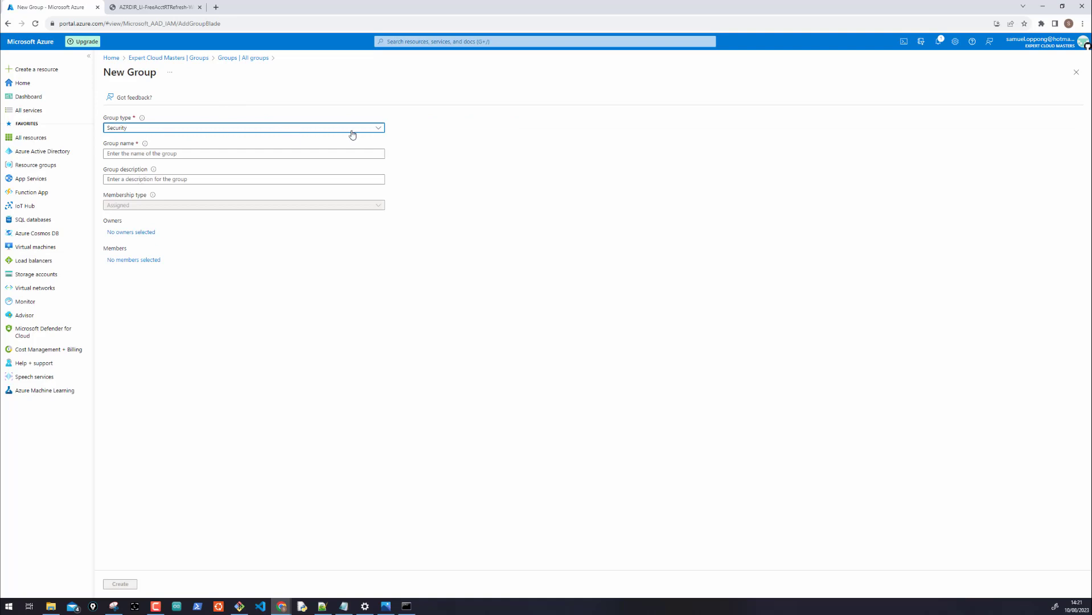
click(376, 127)
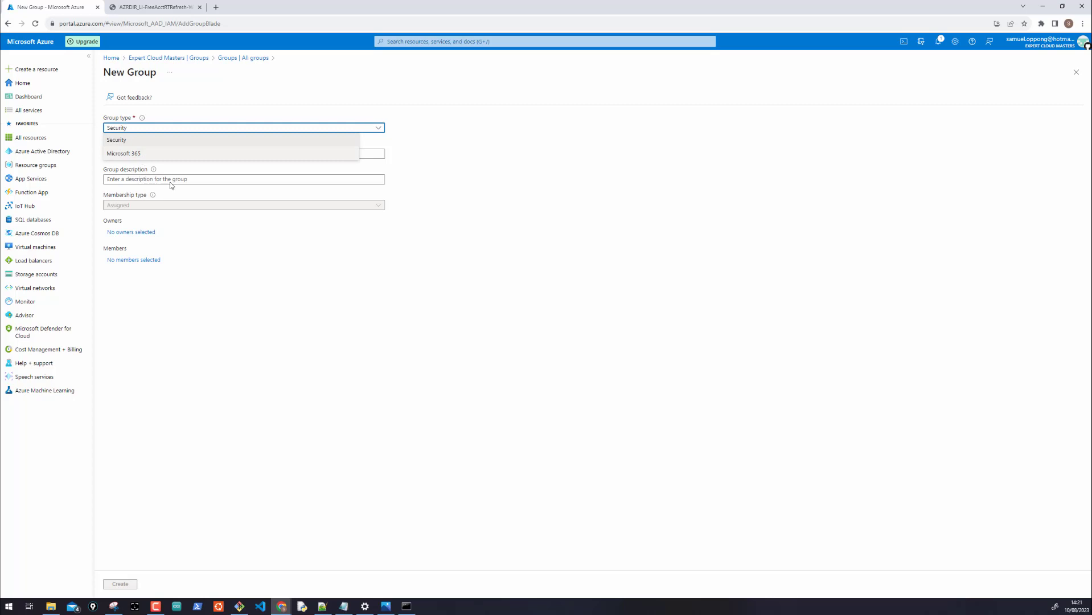
click(284, 310)
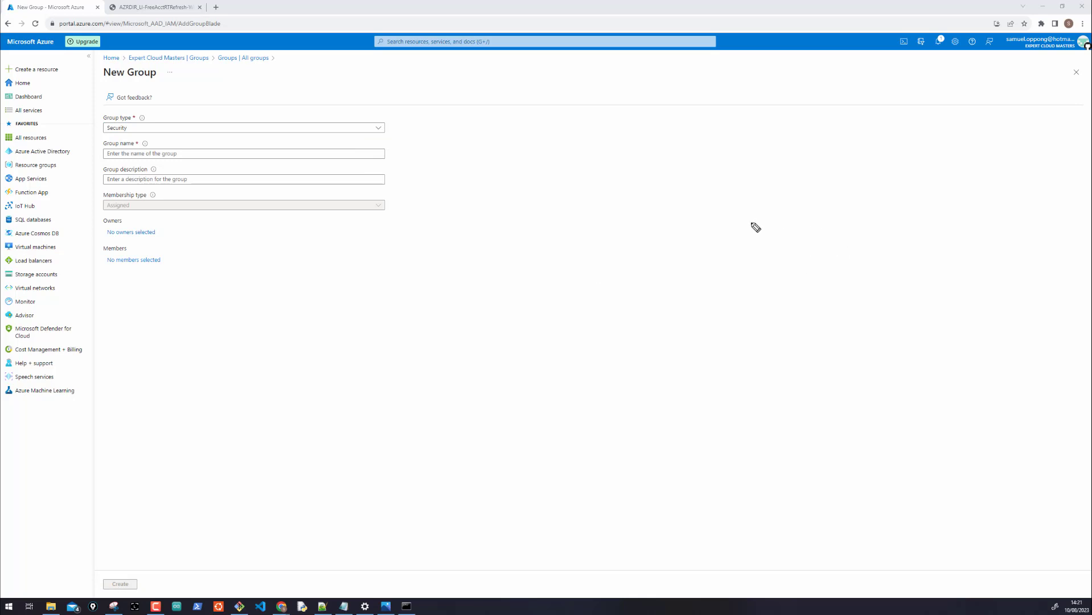
mouse_move(758, 232)
mouse_down()
mouse_move(745, 209)
mouse_move(795, 188)
mouse_move(863, 231)
mouse_move(744, 231)
mouse_move(806, 214)
mouse_up()
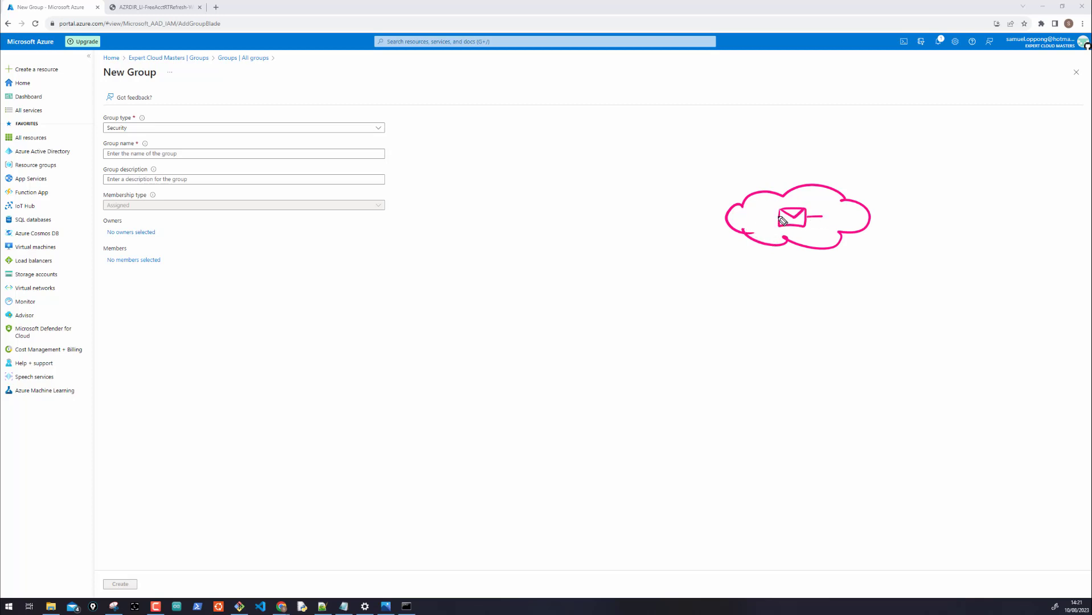
drag(778, 215, 754, 214)
mouse_move(709, 178)
mouse_down()
mouse_move(709, 187)
mouse_move(767, 182)
mouse_move(762, 192)
mouse_up()
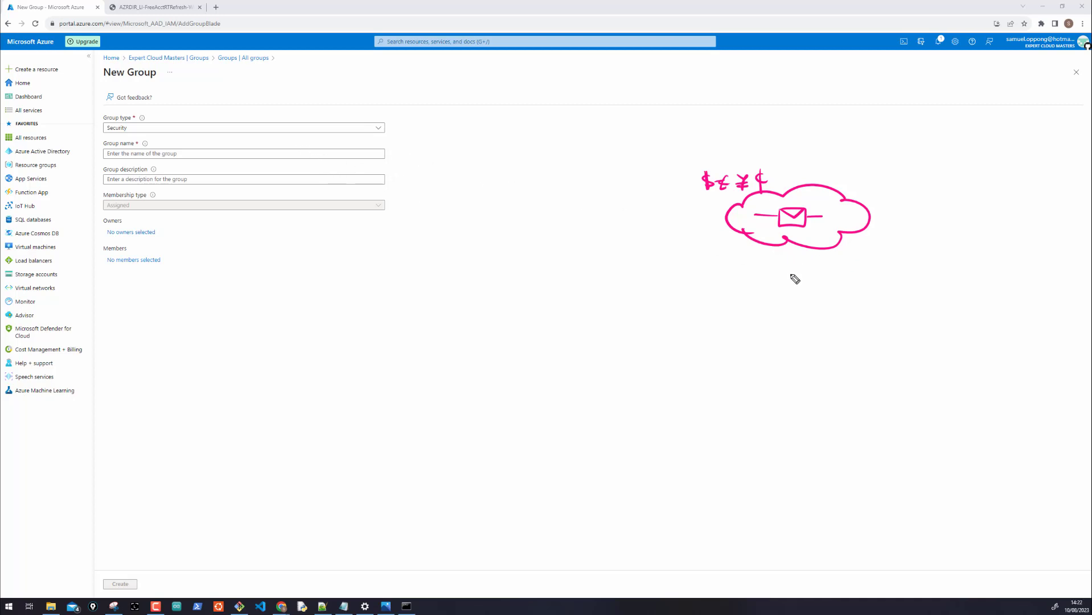
drag(787, 276, 790, 263)
mouse_move(802, 279)
mouse_down()
mouse_move(809, 291)
mouse_move(974, 286)
mouse_up()
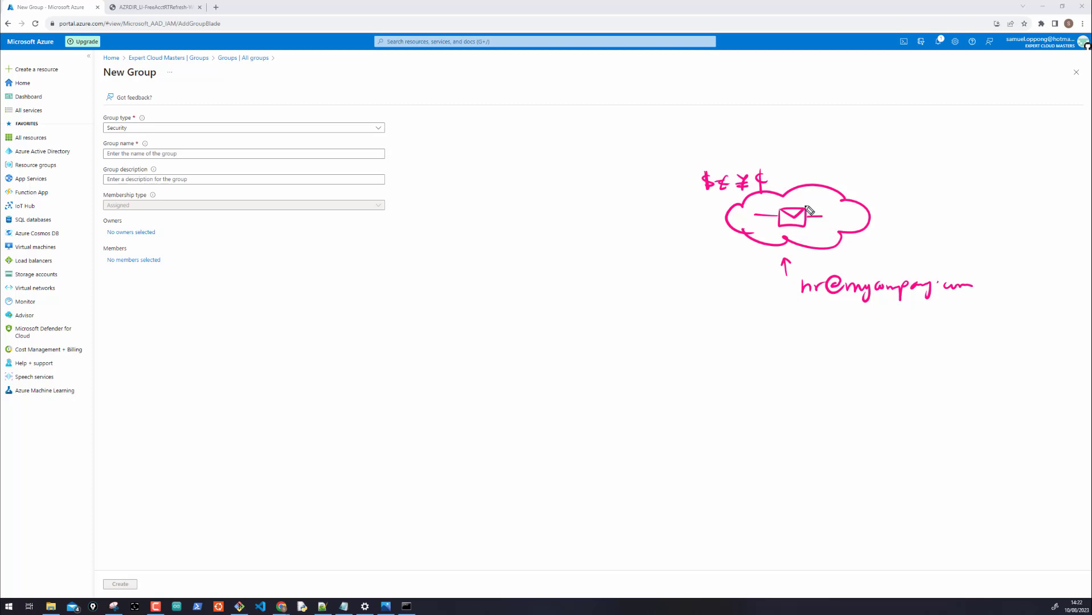
mouse_move(808, 211)
mouse_down()
mouse_move(859, 171)
mouse_move(866, 202)
mouse_move(890, 198)
mouse_move(890, 232)
mouse_up()
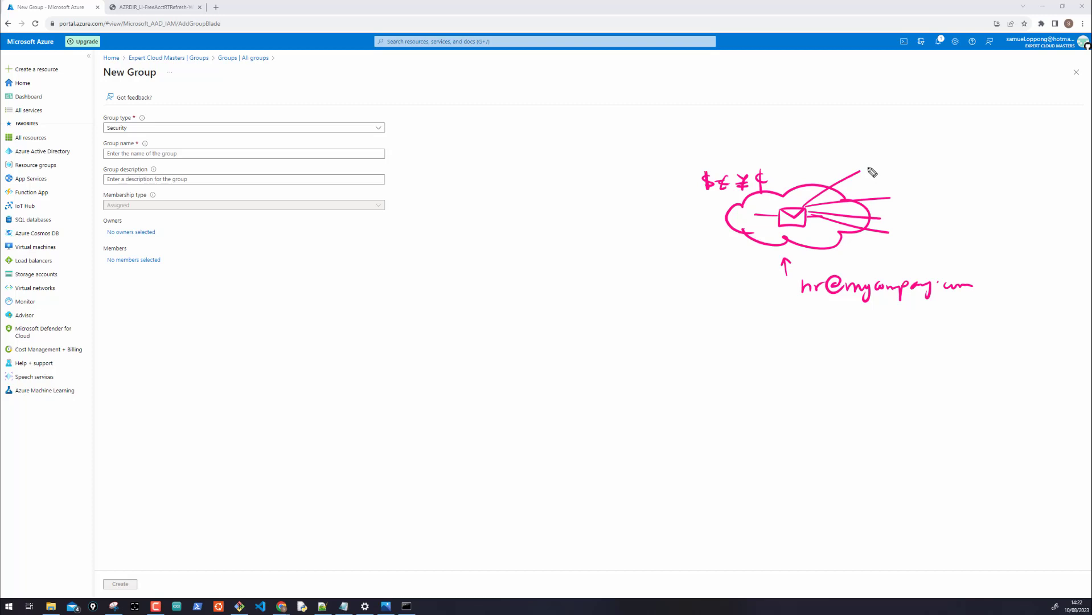
mouse_move(867, 169)
mouse_down()
mouse_move(899, 199)
mouse_move(890, 243)
mouse_up()
drag(883, 167, 884, 174)
drag(914, 193, 908, 238)
mouse_move(922, 171)
mouse_down()
mouse_move(905, 163)
mouse_move(921, 164)
mouse_move(941, 191)
mouse_move(940, 213)
mouse_move(925, 222)
mouse_move(945, 217)
mouse_move(937, 249)
mouse_move(939, 237)
mouse_move(922, 238)
mouse_up()
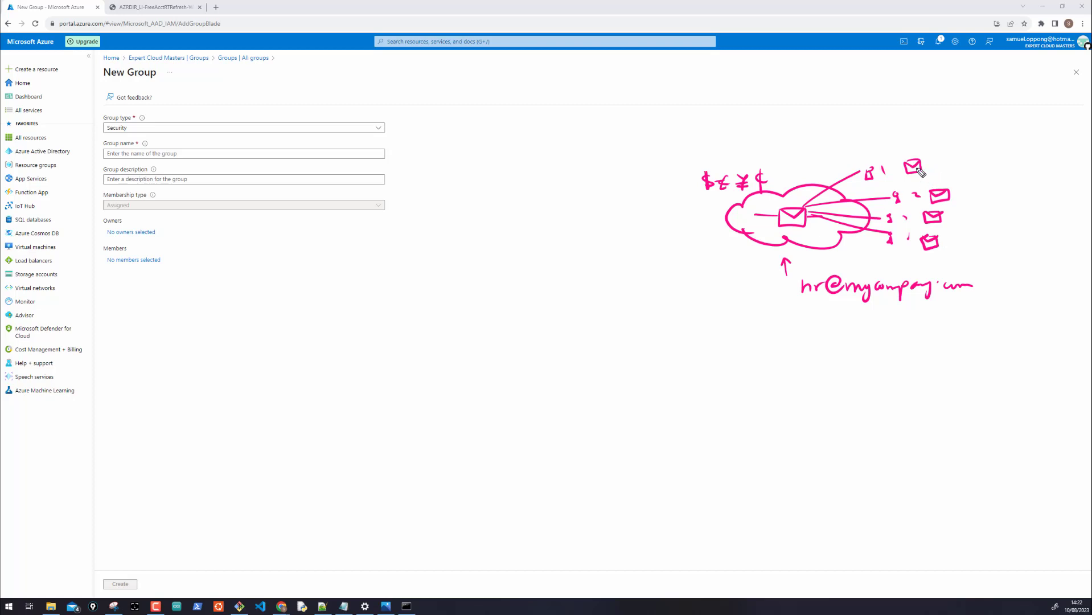
mouse_move(919, 152)
mouse_down()
mouse_move(904, 177)
mouse_move(971, 184)
mouse_move(970, 212)
mouse_up()
mouse_move(92, 126)
mouse_down()
mouse_move(140, 128)
mouse_move(128, 122)
mouse_move(114, 138)
mouse_move(104, 128)
mouse_up()
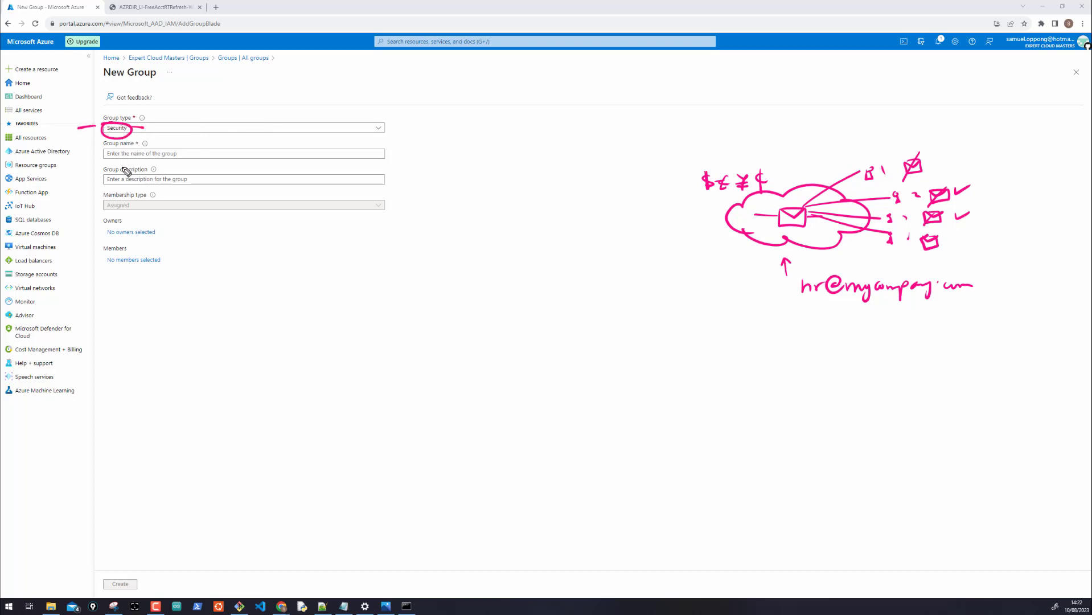
mouse_move(123, 168)
mouse_down()
mouse_move(122, 155)
mouse_move(124, 179)
mouse_up()
mouse_move(117, 254)
mouse_down()
mouse_move(173, 269)
mouse_move(108, 254)
mouse_up()
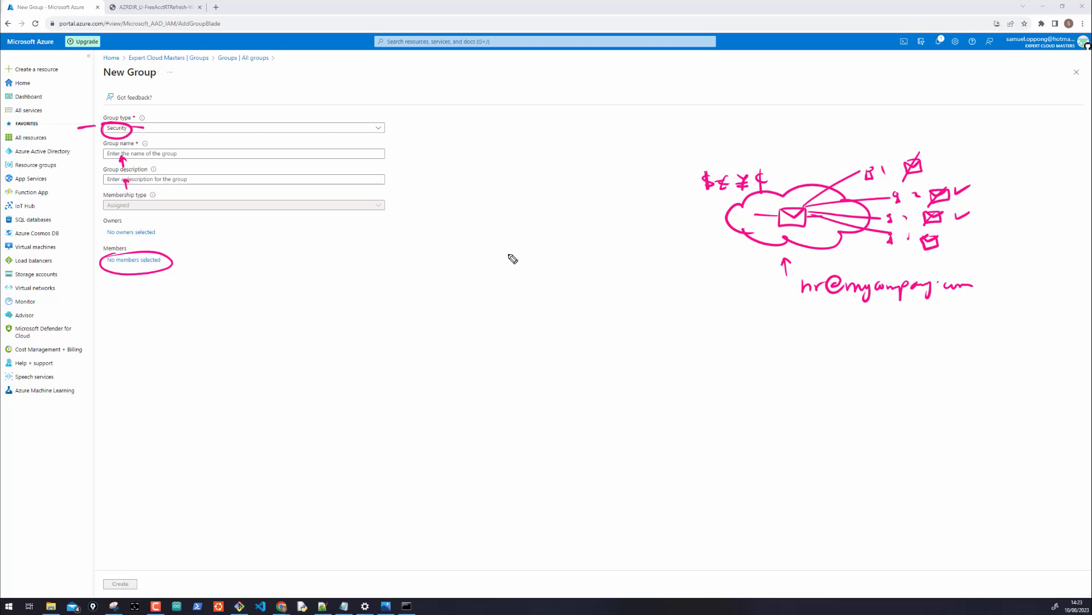
mouse_move(509, 256)
mouse_down()
mouse_move(549, 258)
mouse_move(516, 283)
mouse_move(524, 271)
mouse_move(584, 270)
mouse_move(599, 311)
mouse_up()
drag(601, 259, 612, 313)
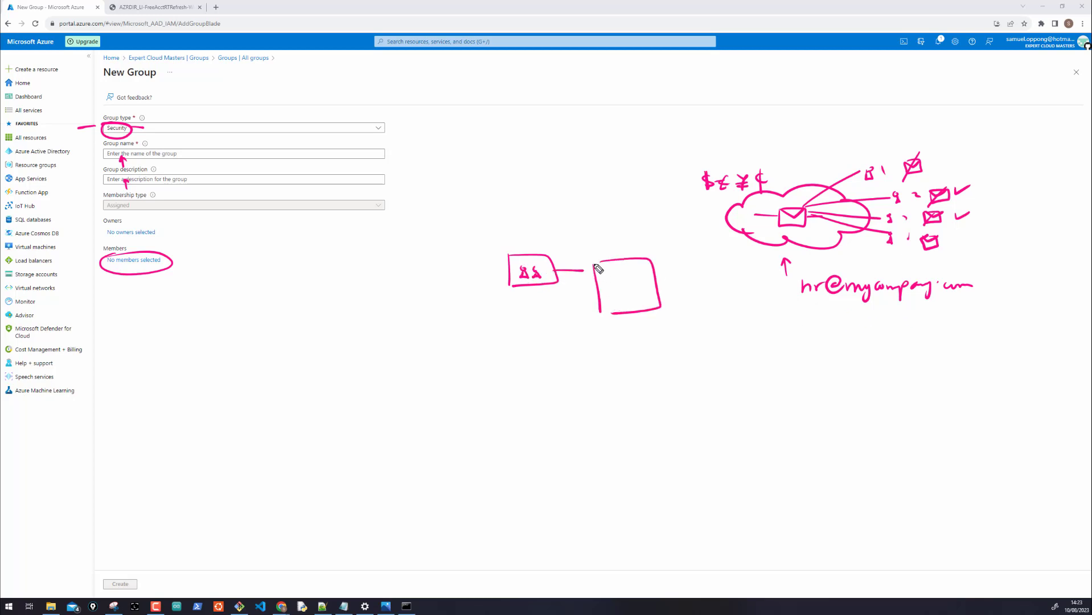
drag(594, 262, 598, 261)
drag(599, 313, 656, 295)
mouse_move(622, 269)
mouse_down()
mouse_move(613, 278)
mouse_move(629, 284)
mouse_move(617, 285)
mouse_up()
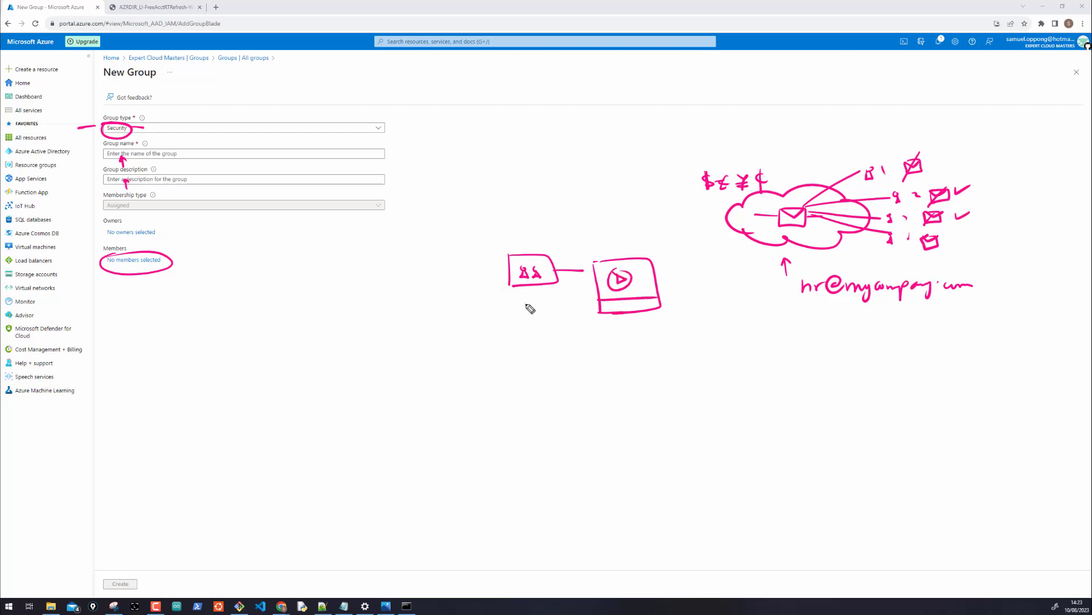
drag(525, 304, 529, 292)
drag(647, 280, 640, 281)
mouse_move(549, 123)
mouse_down()
mouse_move(553, 176)
mouse_move(580, 117)
mouse_move(561, 178)
mouse_move(587, 130)
mouse_move(536, 157)
mouse_move(597, 153)
mouse_up()
drag(525, 136, 525, 196)
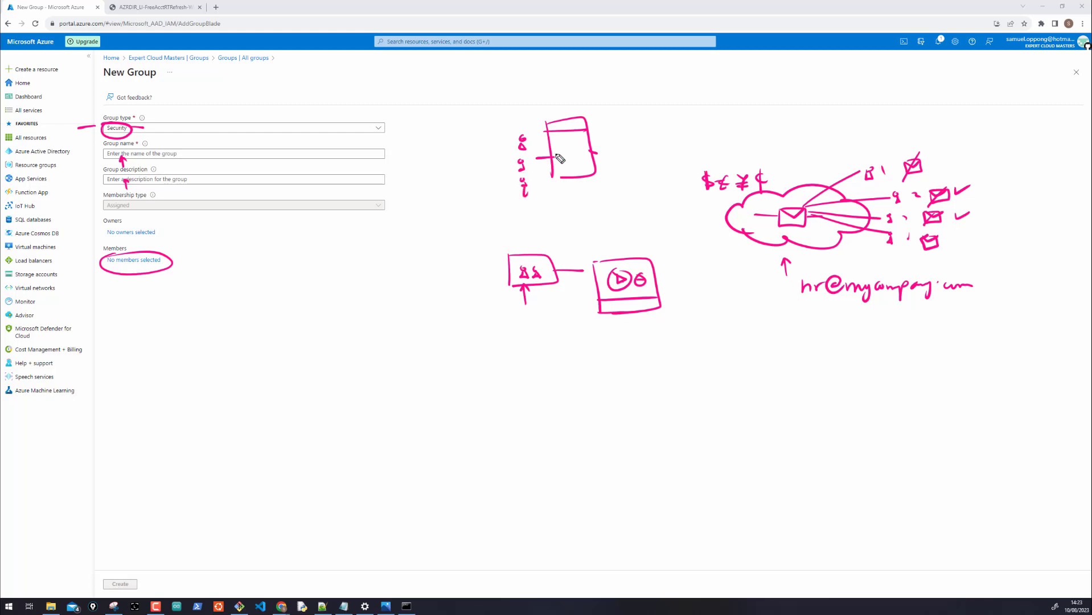
drag(607, 128, 608, 136)
drag(606, 139, 611, 167)
drag(612, 170, 615, 178)
mouse_move(431, 91)
mouse_down()
mouse_move(434, 131)
mouse_move(424, 91)
mouse_up()
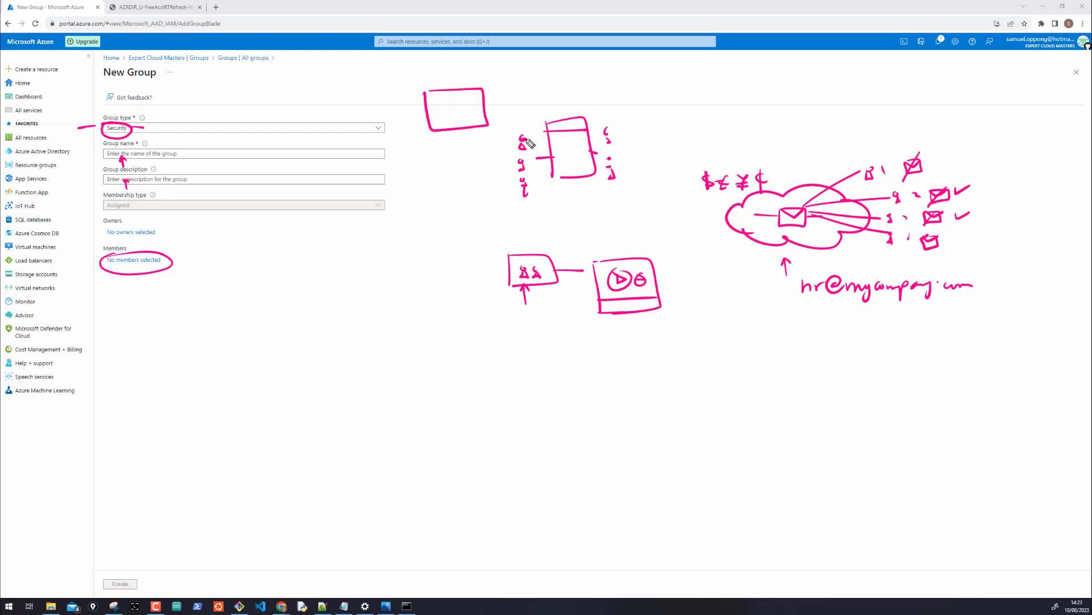
mouse_move(518, 130)
mouse_down()
mouse_move(524, 138)
mouse_move(461, 117)
mouse_move(470, 121)
mouse_up()
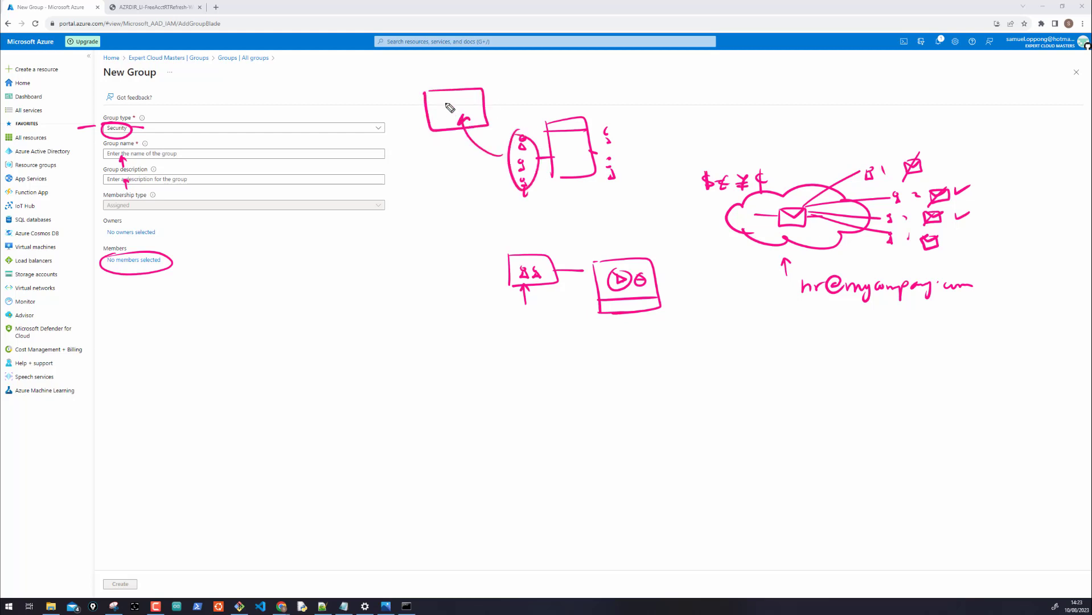
click(445, 103)
drag(509, 186, 546, 184)
mouse_move(457, 146)
mouse_down()
mouse_move(449, 119)
mouse_move(557, 121)
mouse_move(561, 131)
mouse_up()
key(ctrl+shift+7)
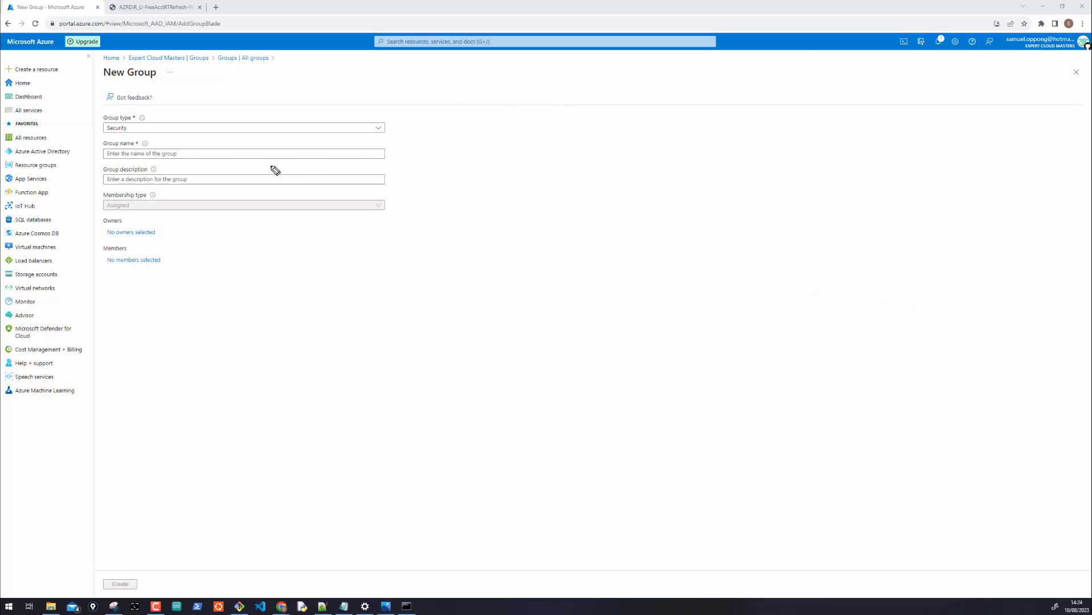
Enter group name 'Virtual Machine Helpdesk' and description 'Group Members Can Turn VMs On or Off'
scroll(271, 166, up, 5)
scroll(271, 166, left, 4)
scroll(270, 167, up, 1)
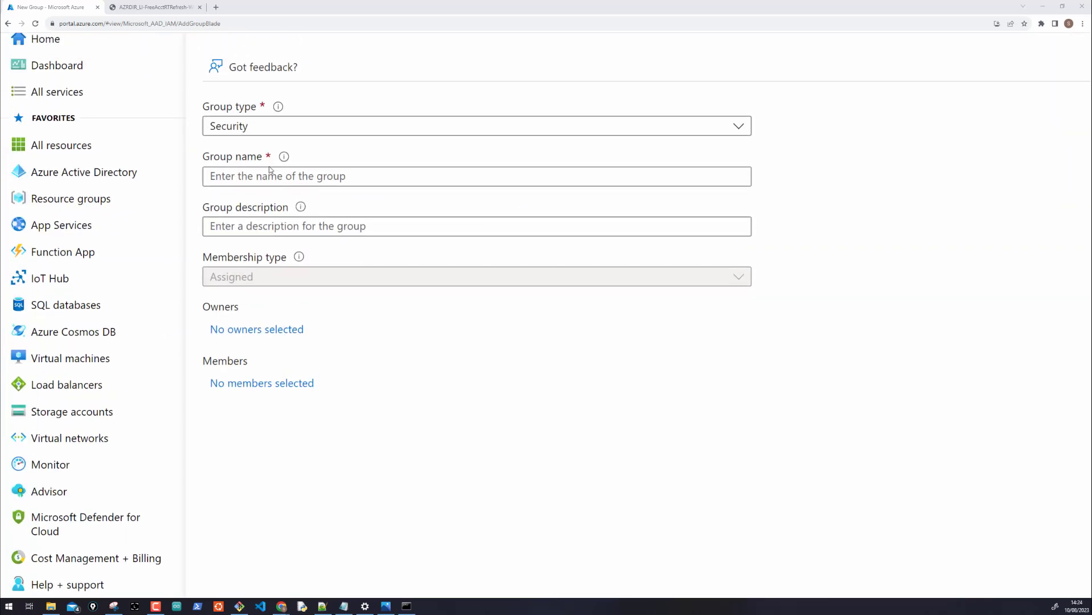
click(258, 177)
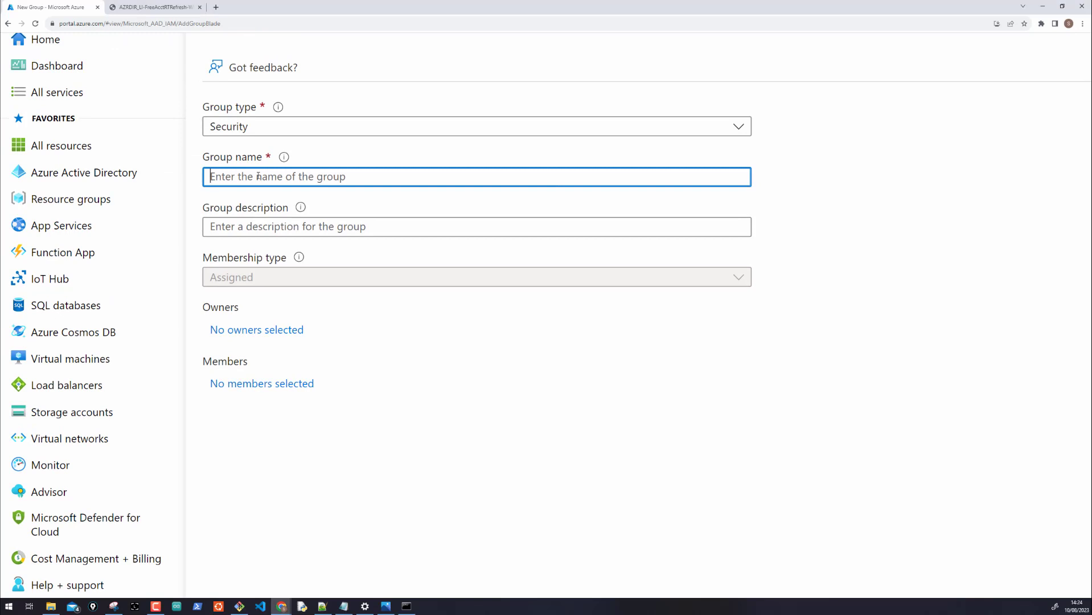
text(Virtual Machine)
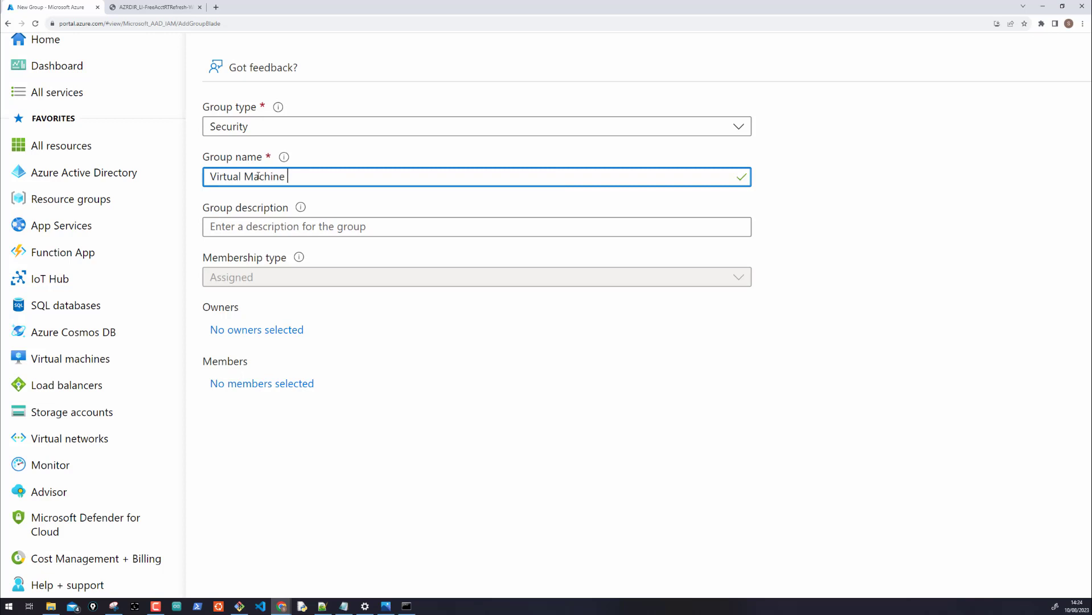
text( Helpdesk)
click(264, 227)
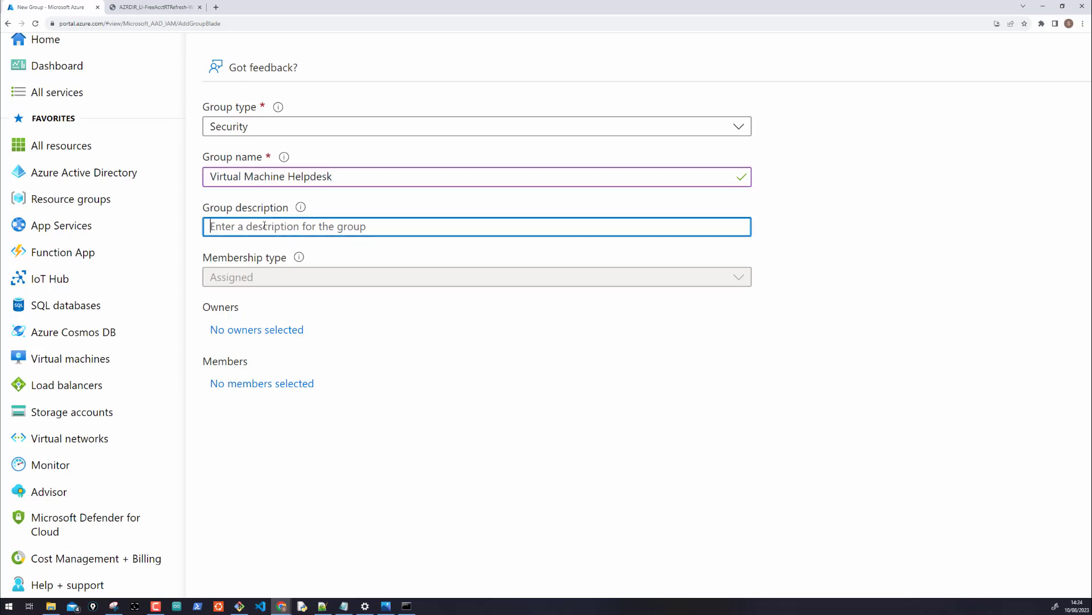
text(Gr)
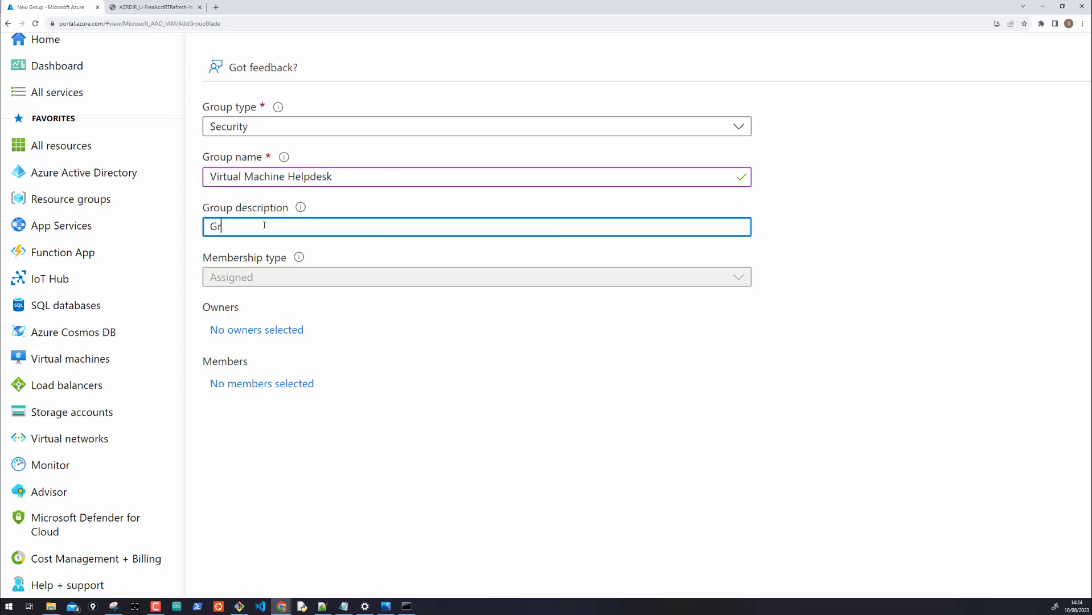
text(oup Members Can Turn V)
text(Ms On or Off)
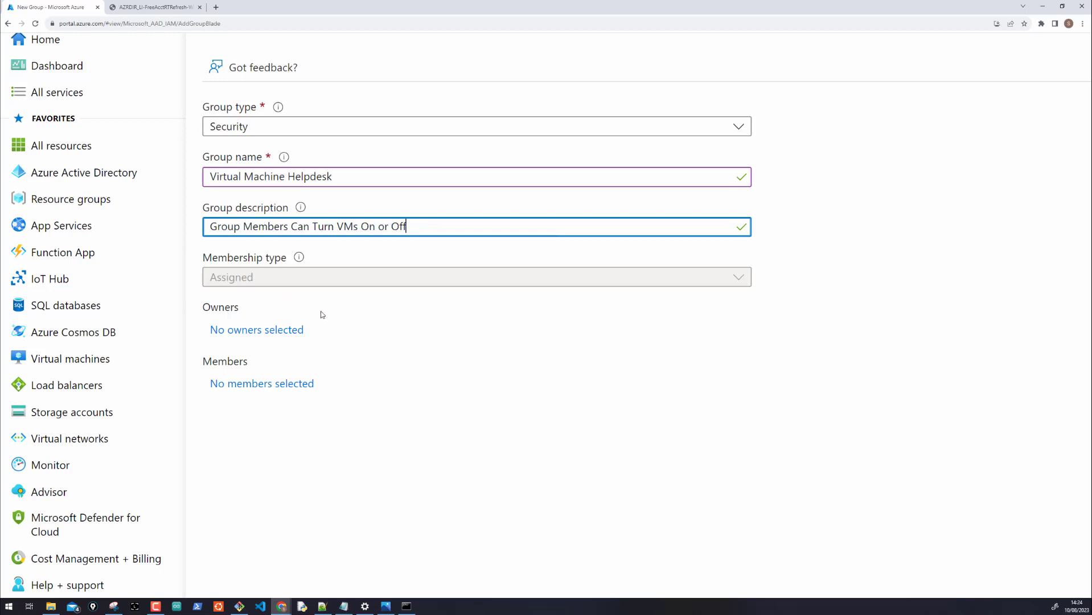
mouse_move(301, 262)
scroll(316, 299, down, 5)
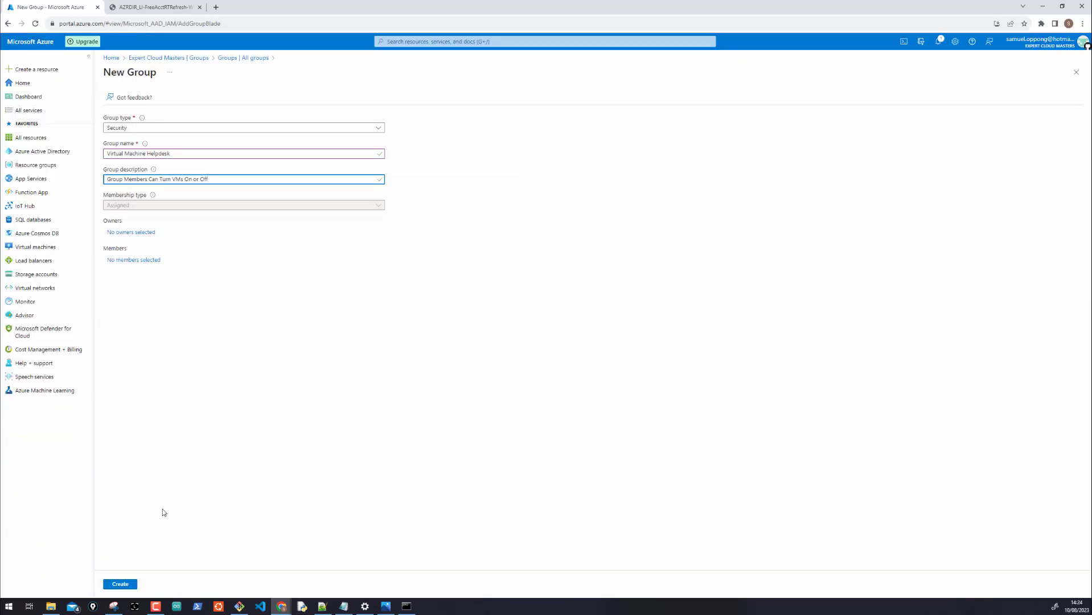
Create the Virtual Machine Helpdesk group and refresh the groups list until it appears
click(200, 410)
click(120, 585)
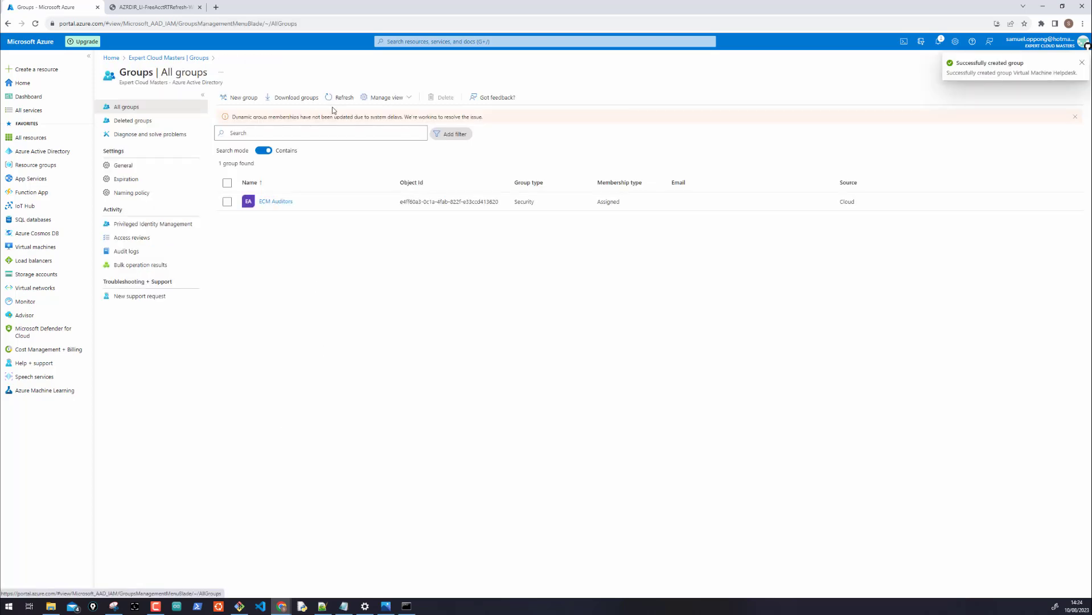
click(341, 98)
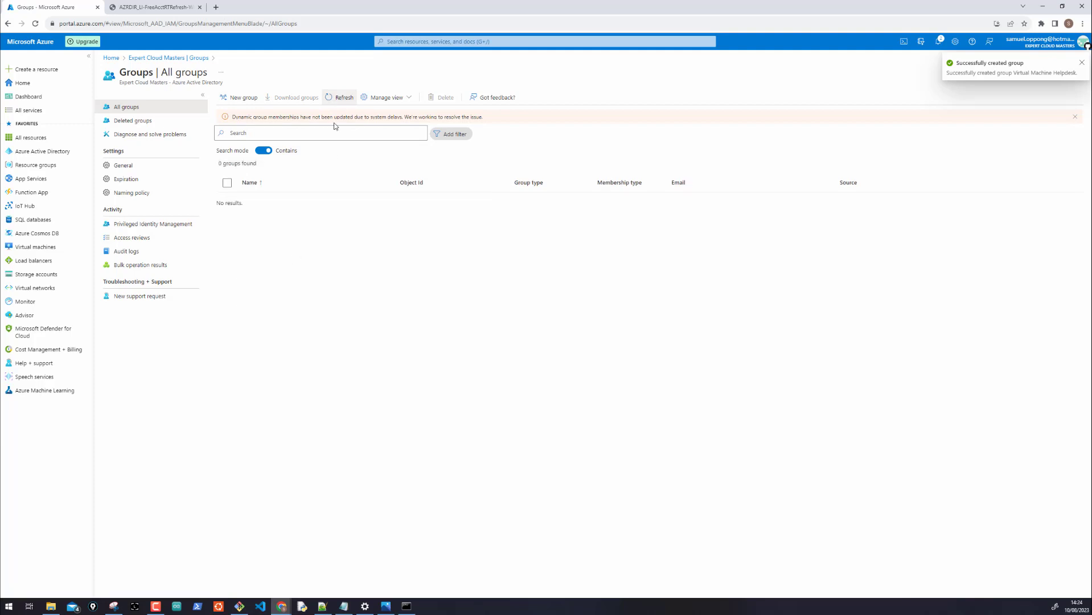
click(341, 98)
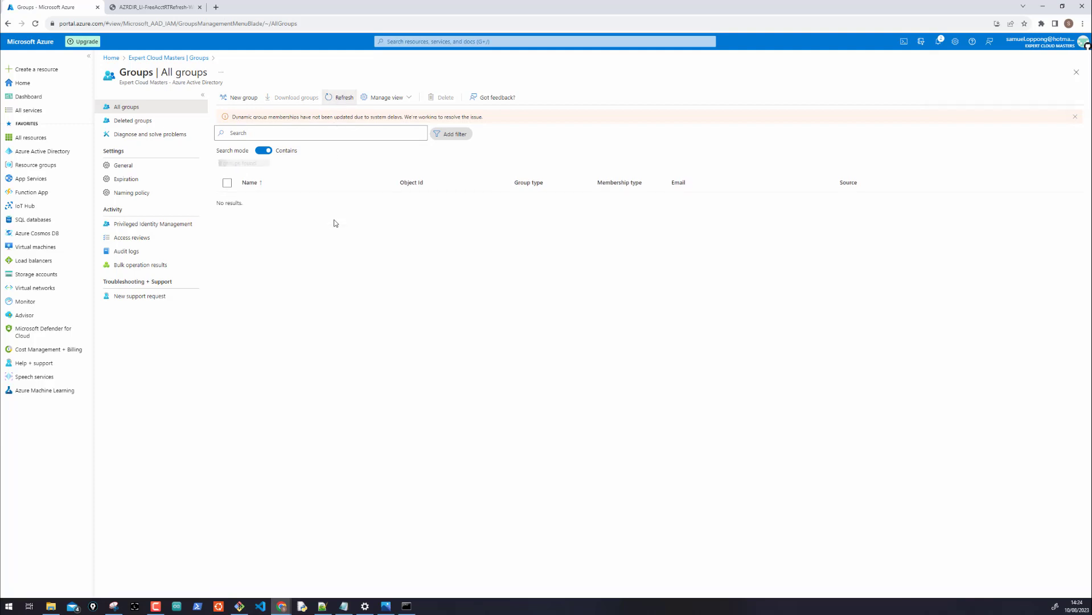
click(264, 152)
click(267, 152)
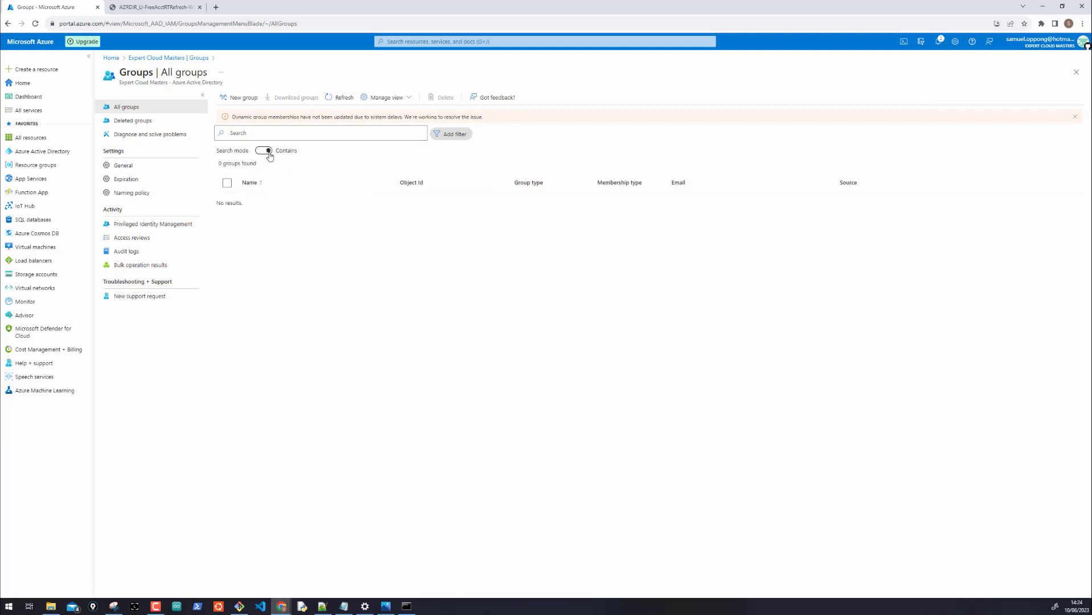
click(339, 103)
click(938, 42)
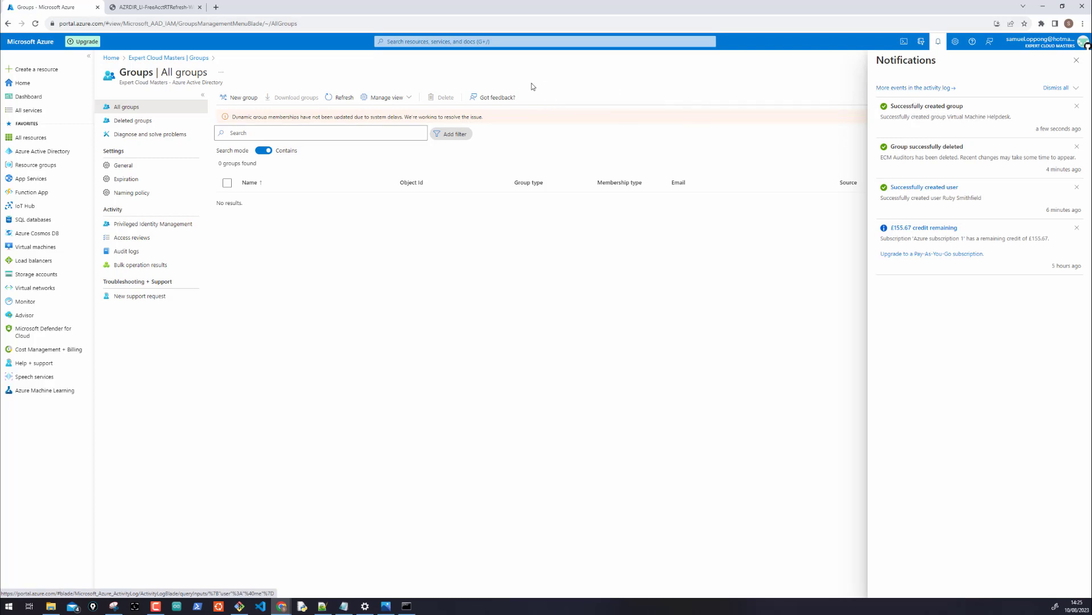
click(157, 58)
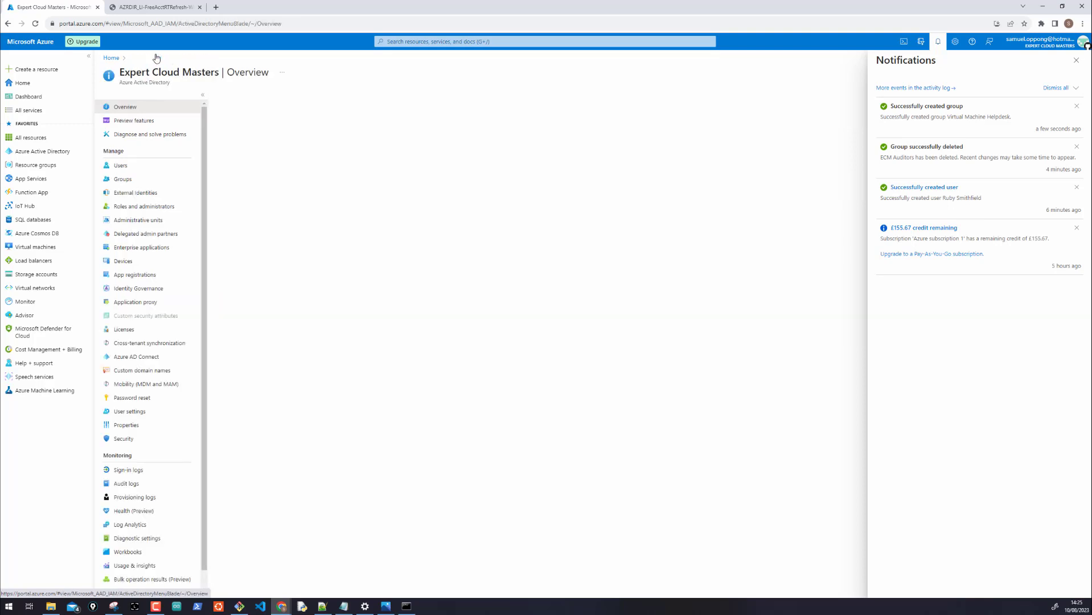
click(119, 180)
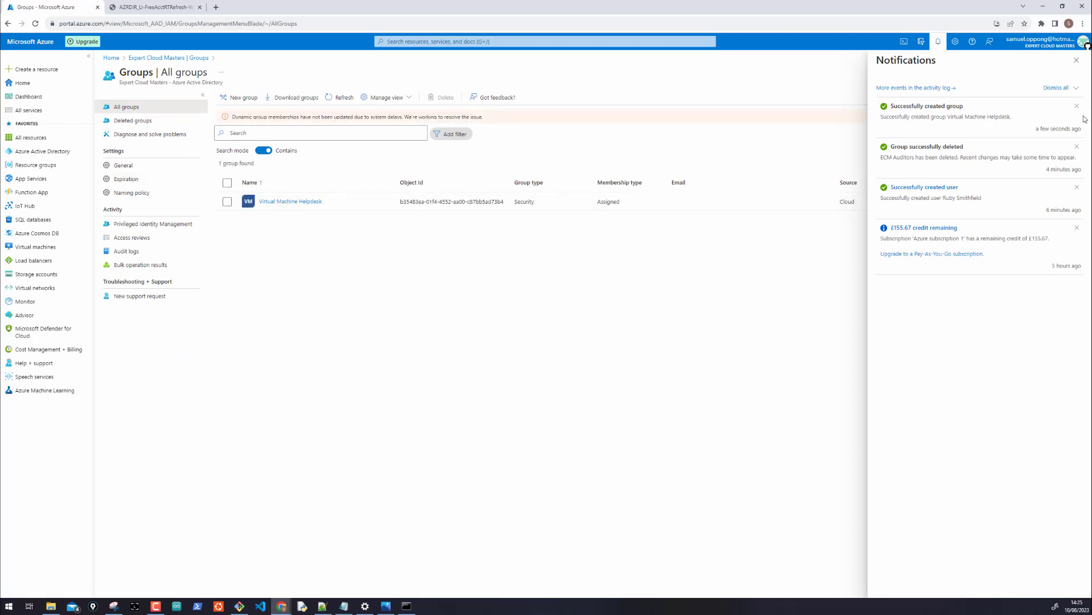
click(1076, 61)
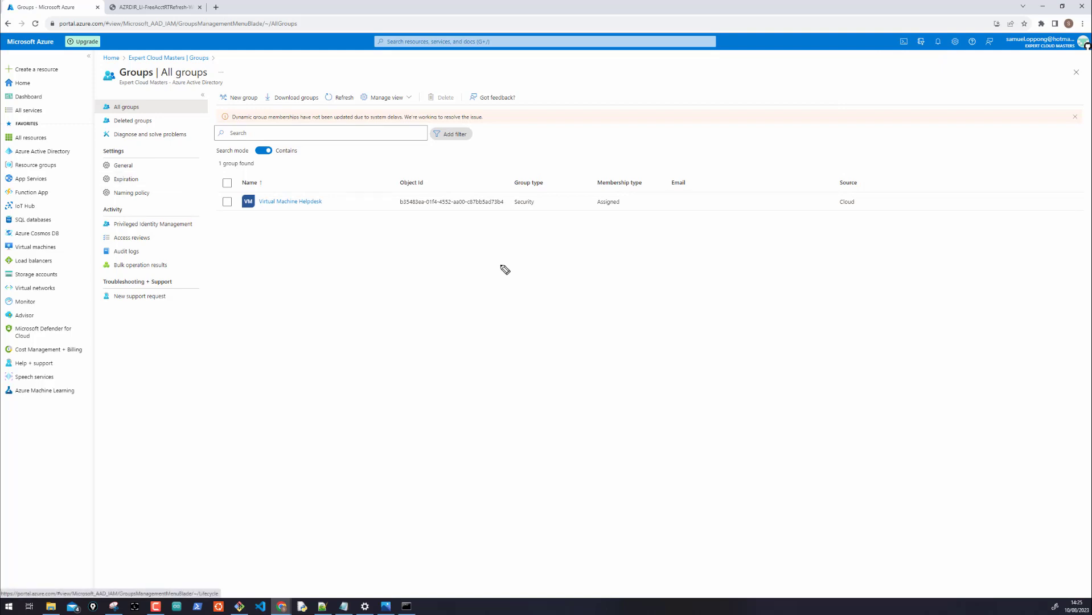
Annotate the group's Object Id, Security type and Assigned membership, then open the group
mouse_move(442, 242)
mouse_down()
mouse_move(435, 221)
mouse_move(520, 205)
mouse_move(410, 185)
mouse_up()
mouse_move(548, 207)
mouse_down()
mouse_move(512, 199)
mouse_move(546, 205)
mouse_up()
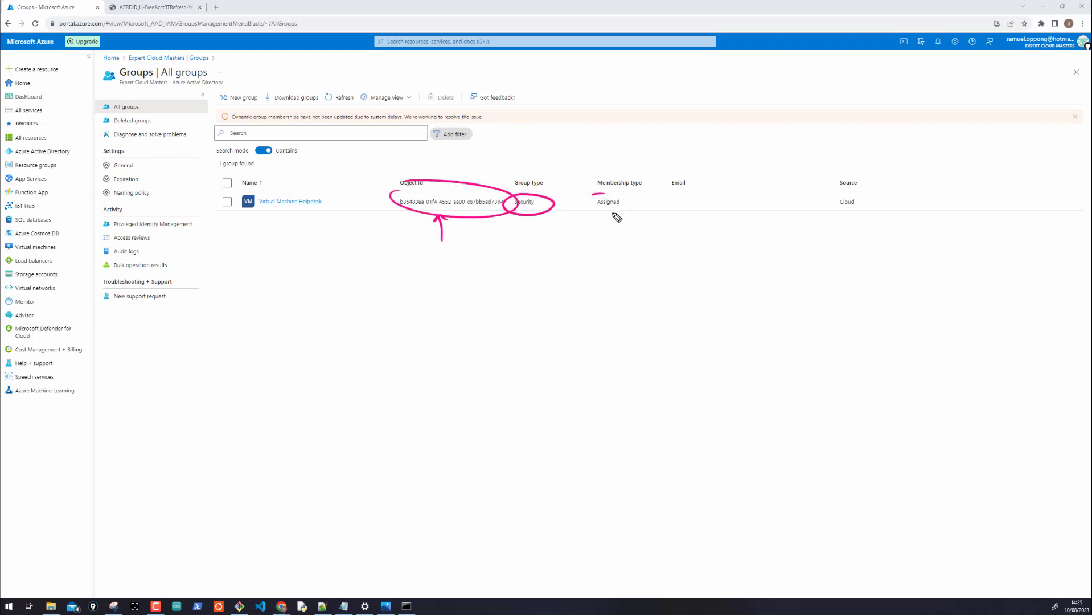
drag(611, 211, 622, 214)
drag(604, 256, 610, 230)
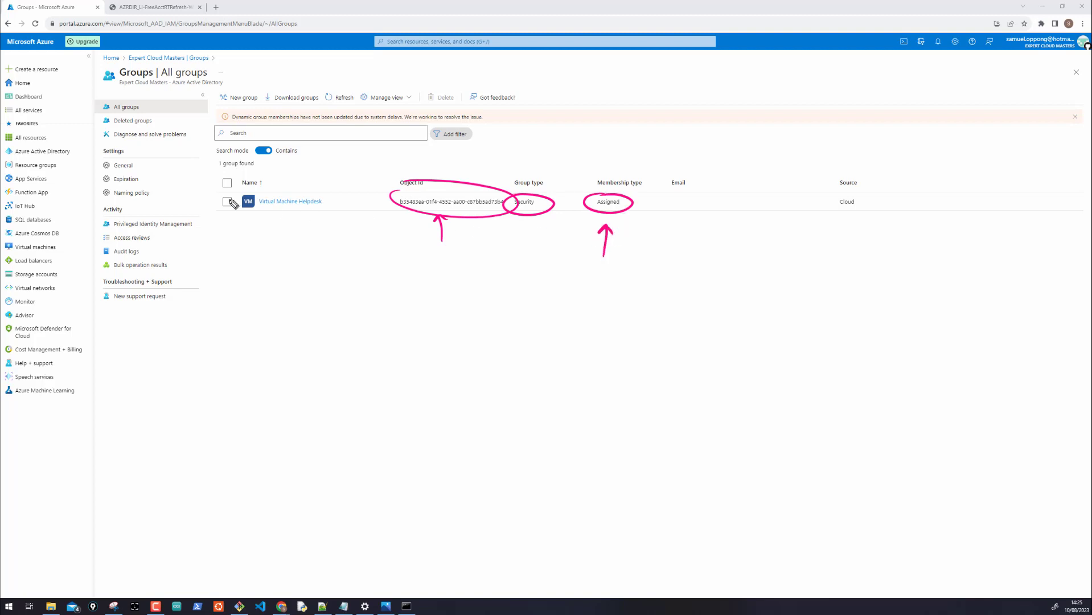
drag(251, 189, 283, 183)
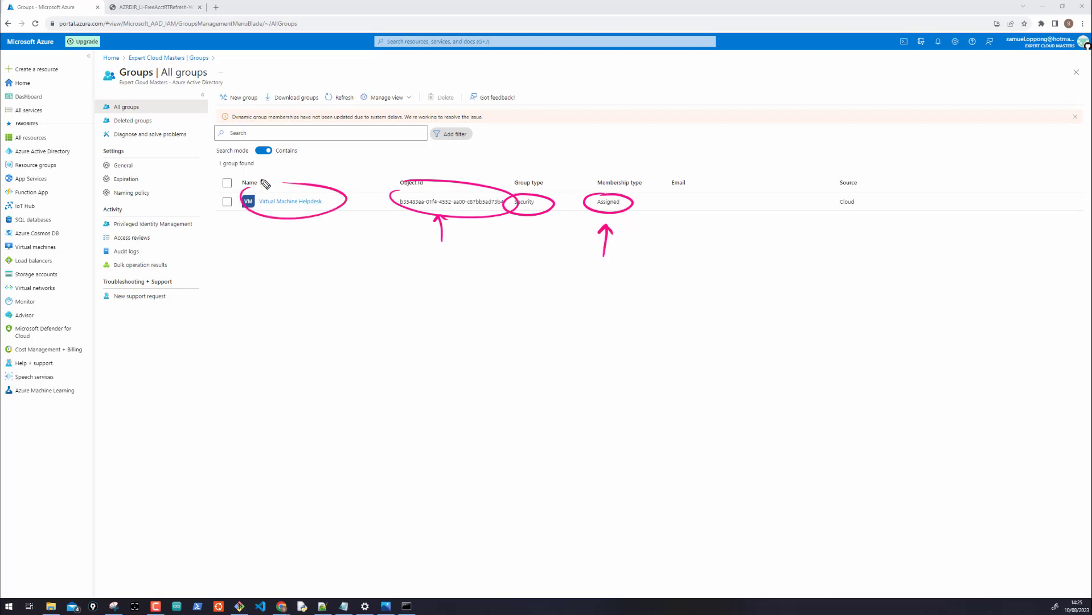
key(e)
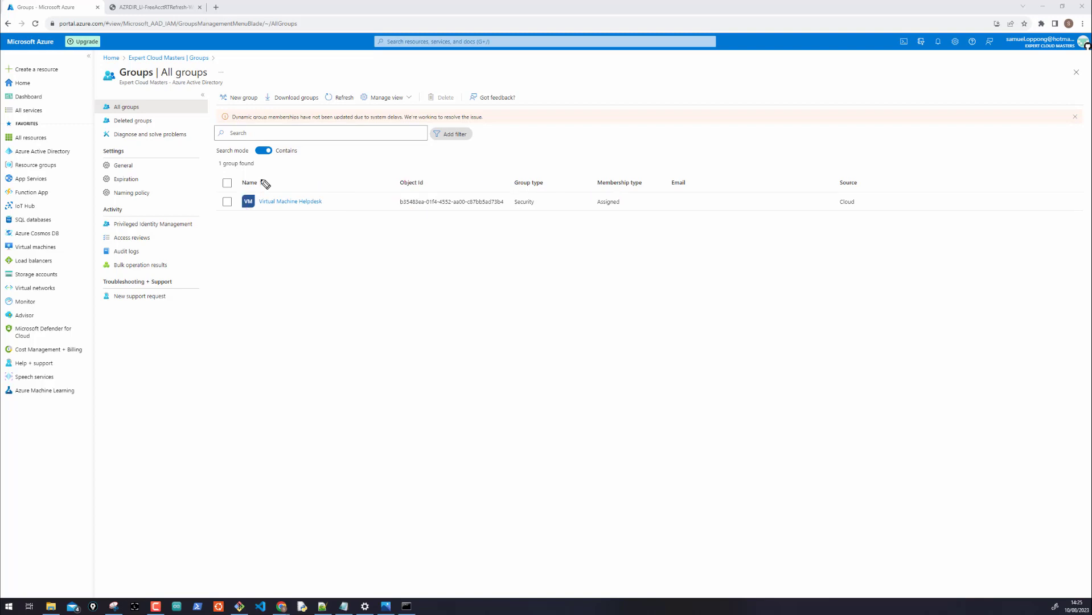
click(290, 201)
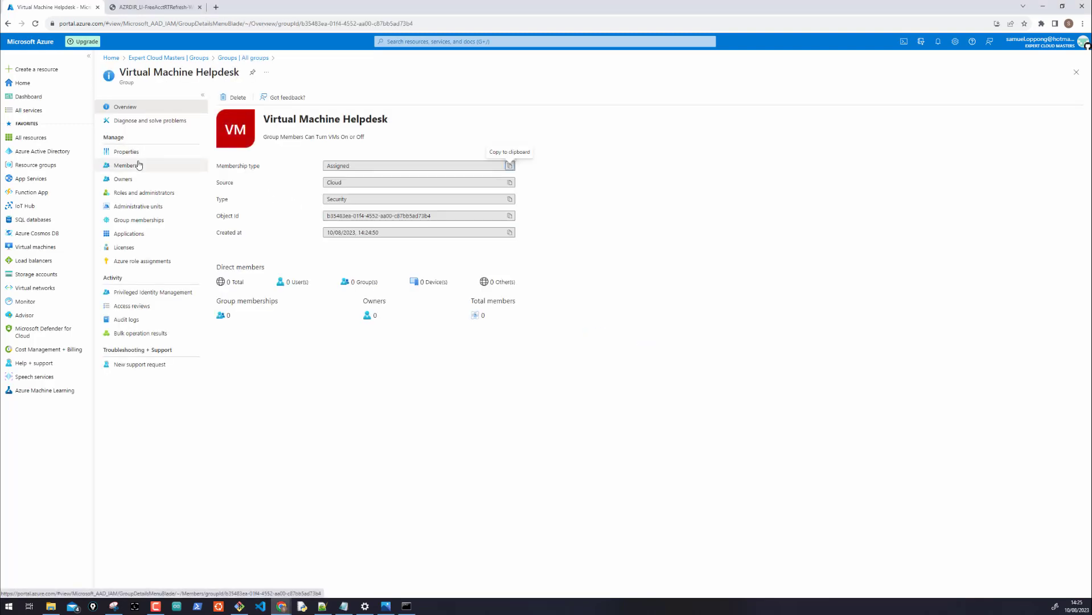
click(122, 166)
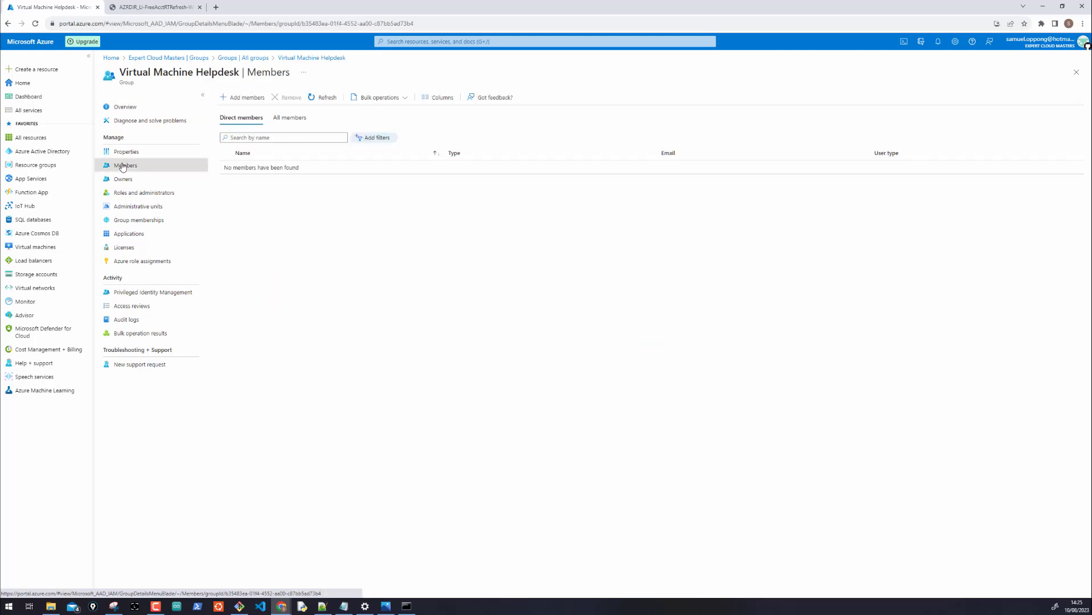
click(123, 180)
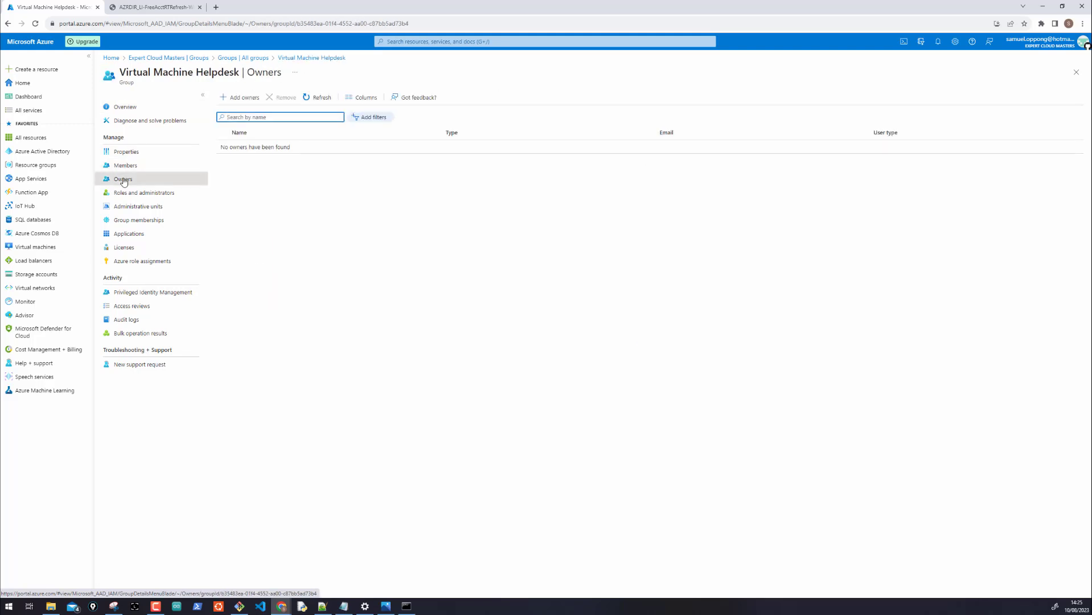
click(127, 197)
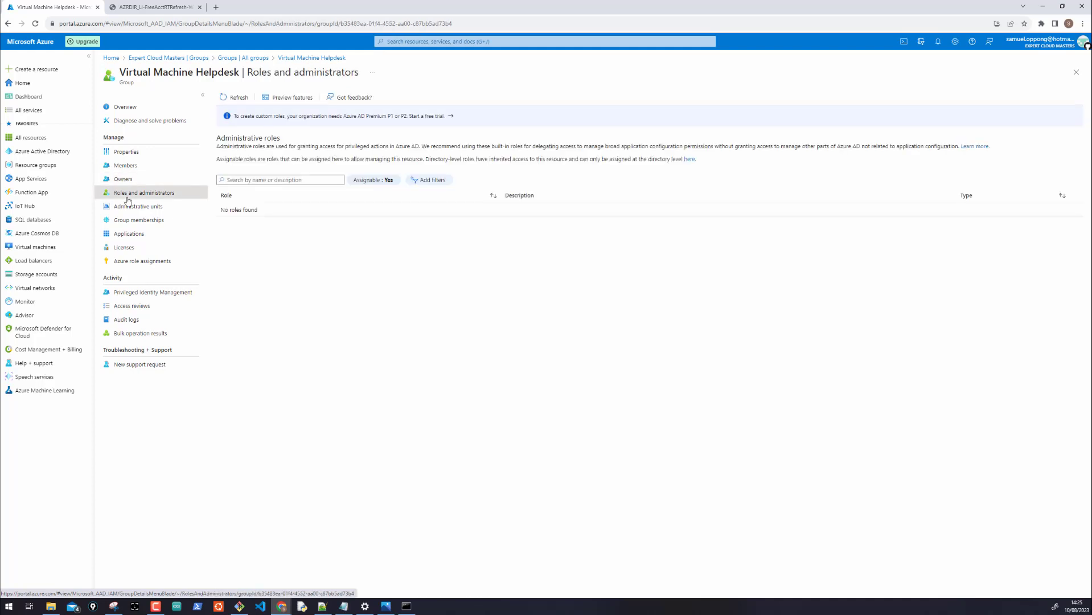
click(128, 208)
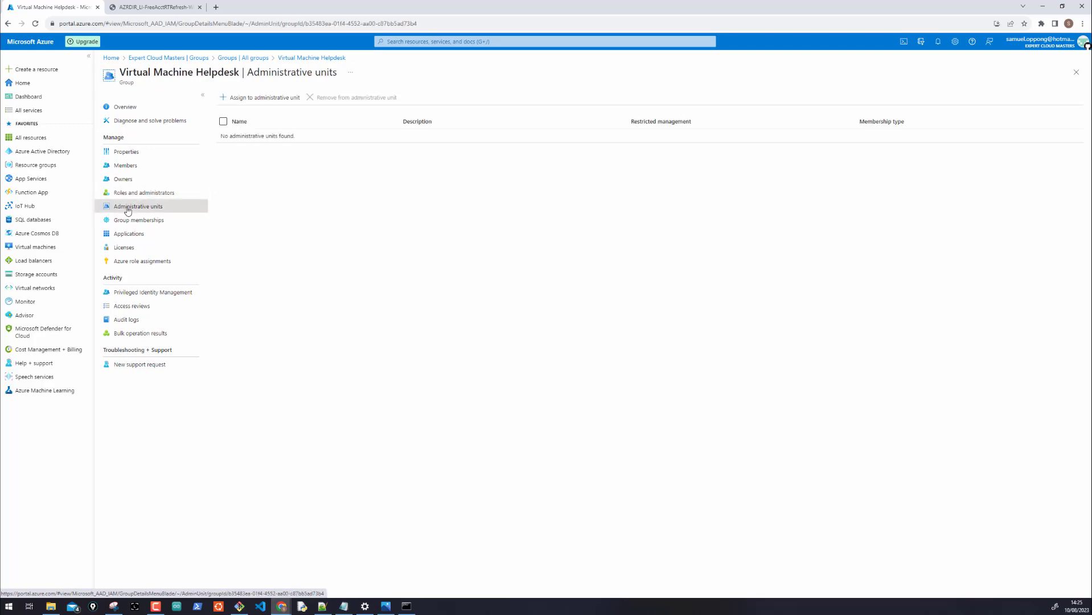
click(129, 222)
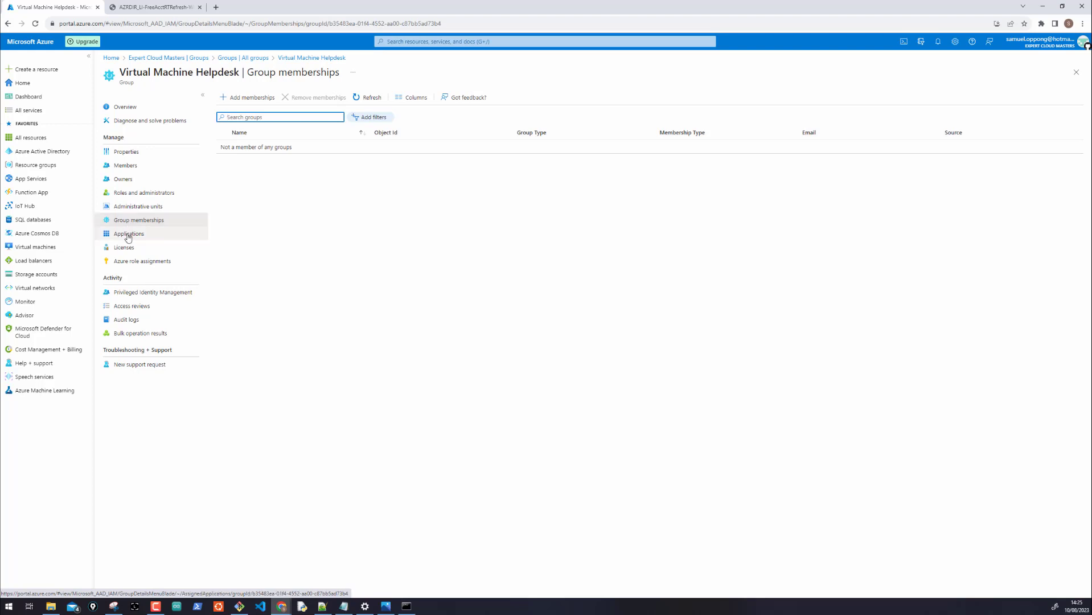
click(131, 261)
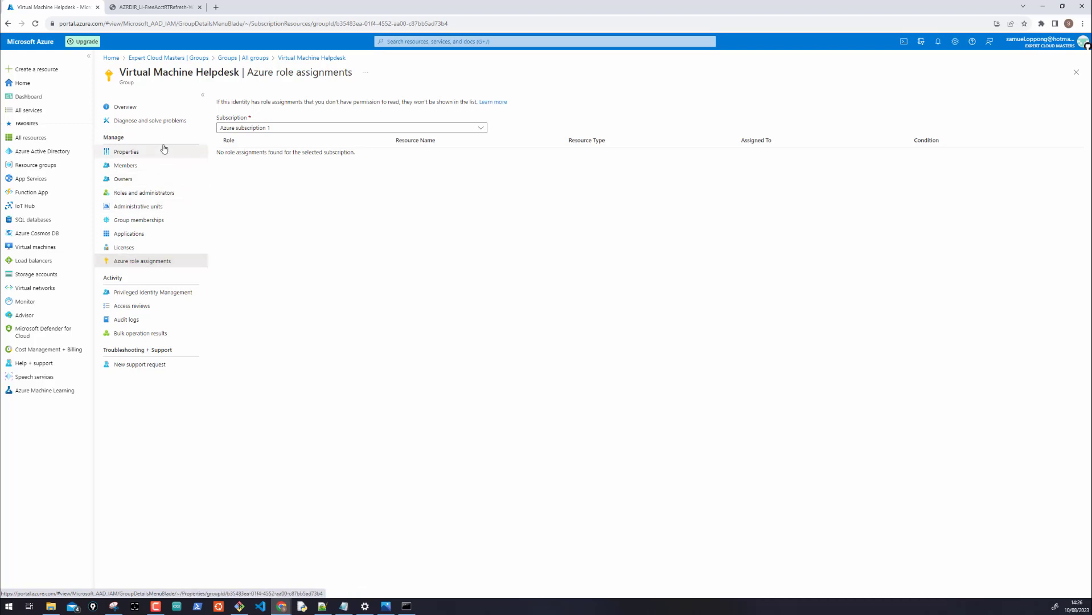
click(126, 108)
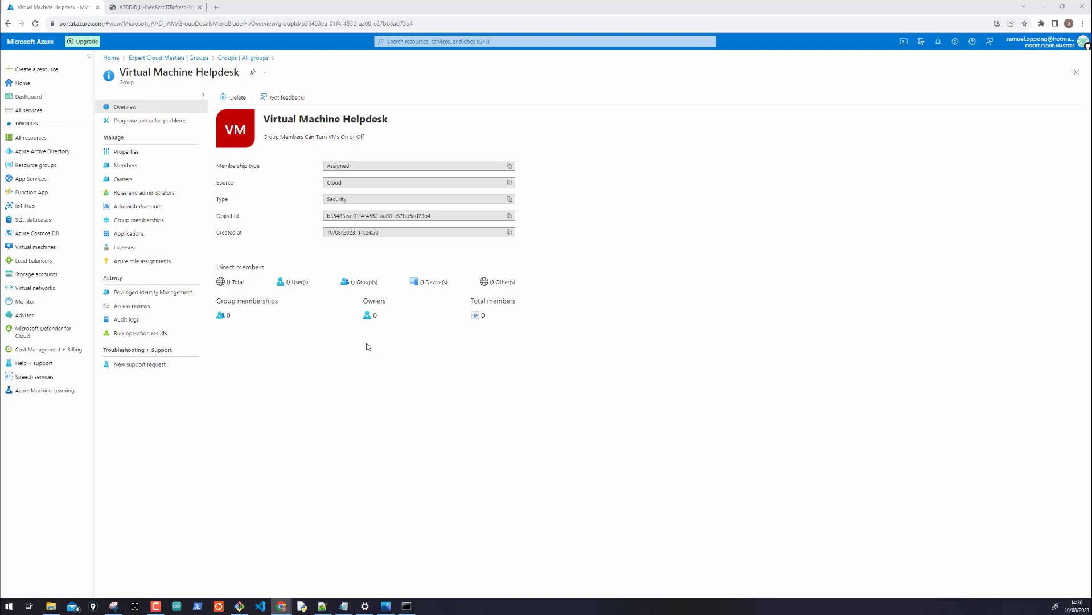
Add the newly created user as a member from the Users tab of Add members
click(122, 164)
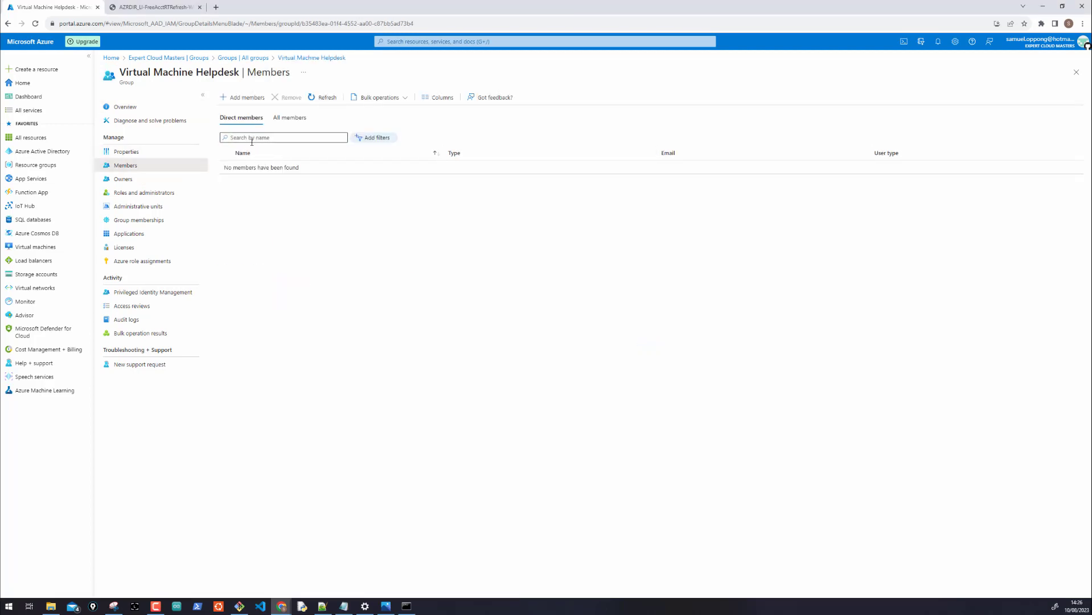
click(230, 100)
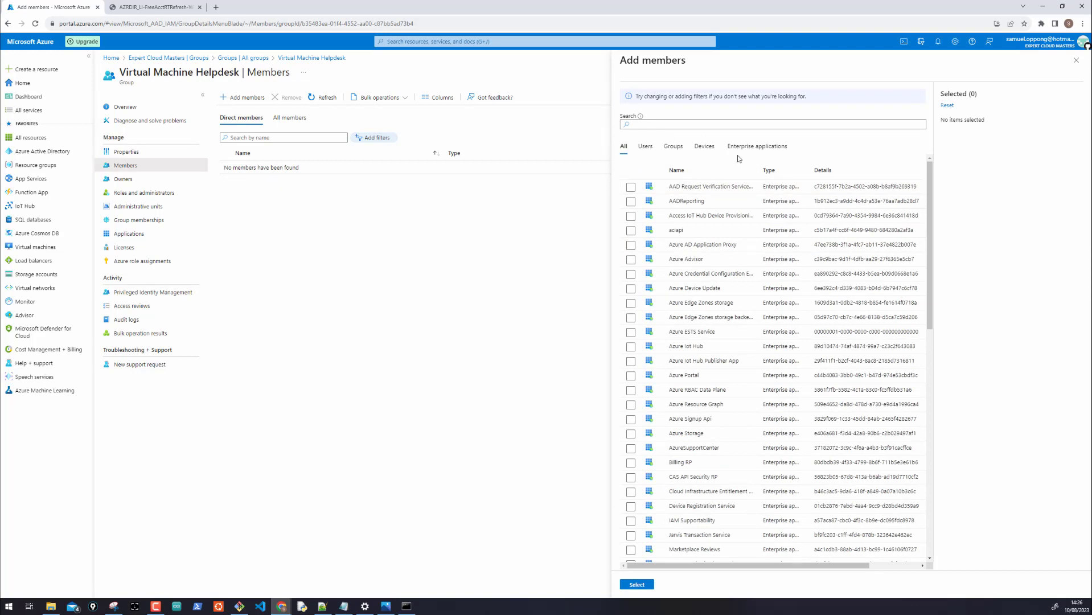
click(645, 148)
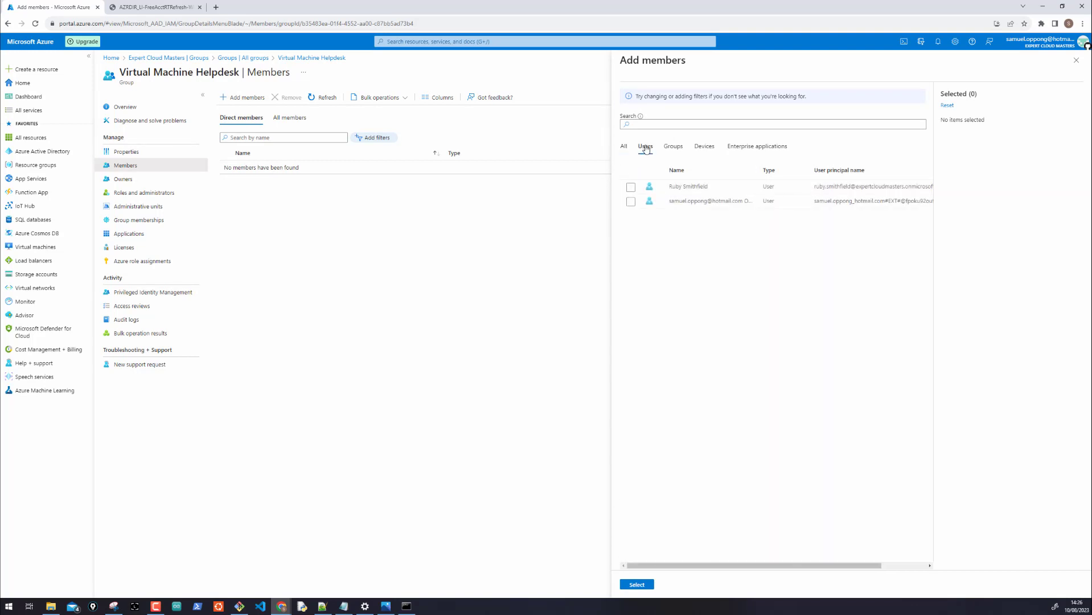
click(631, 187)
click(637, 584)
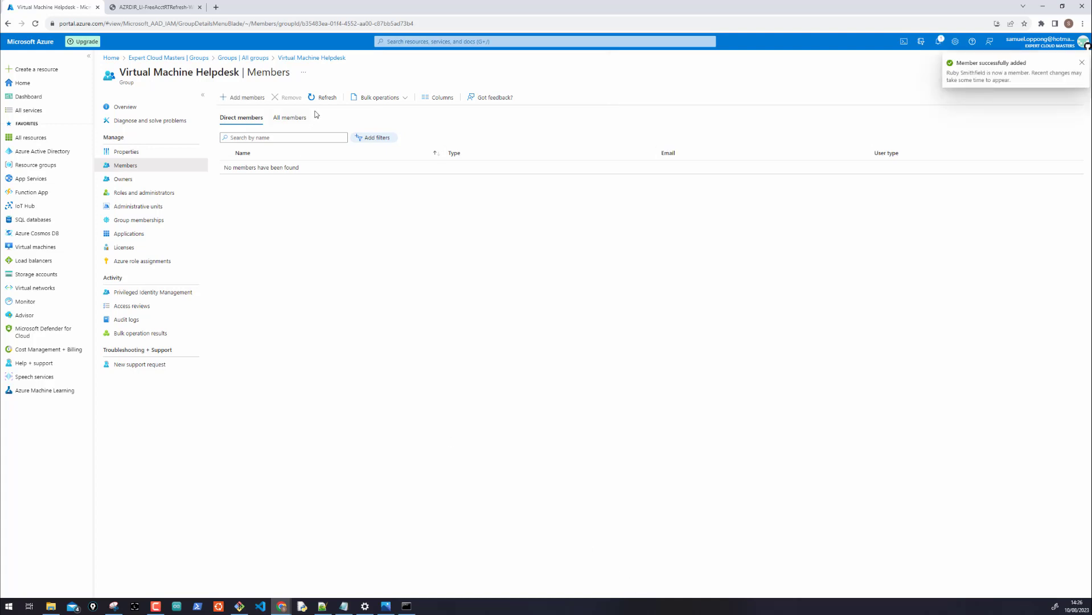
Refresh the member list, check notifications, and reopen Virtual Machine Helpdesk from All groups
click(128, 108)
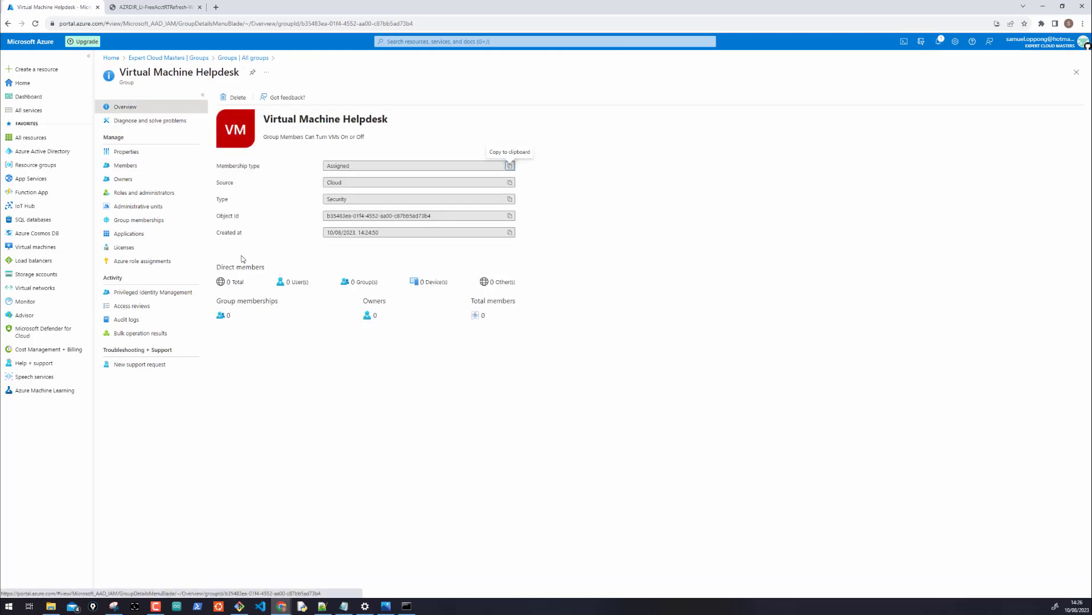
click(124, 166)
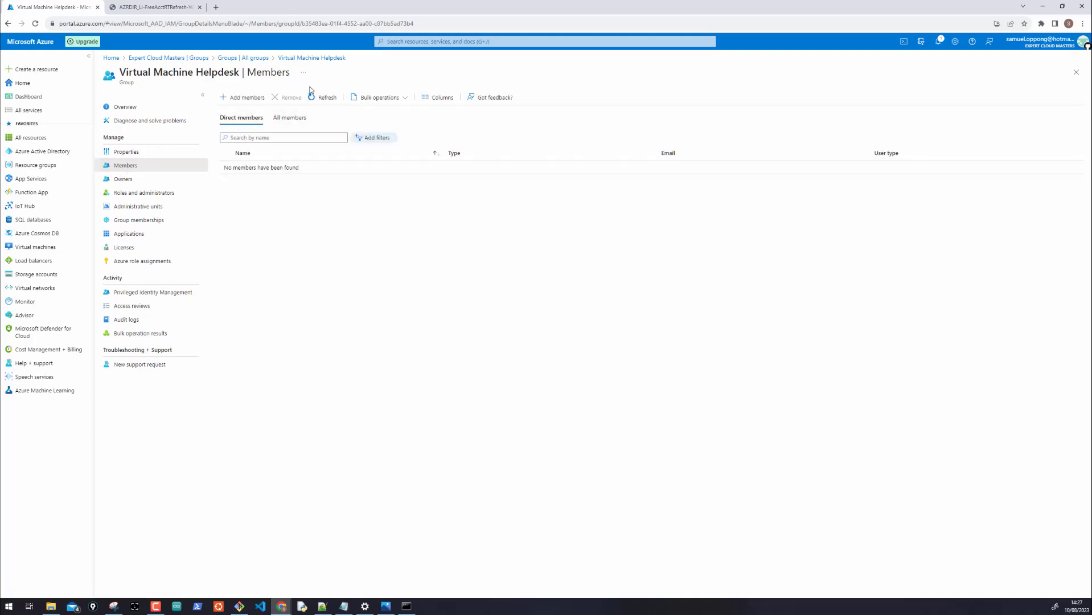
click(318, 97)
click(319, 97)
click(940, 42)
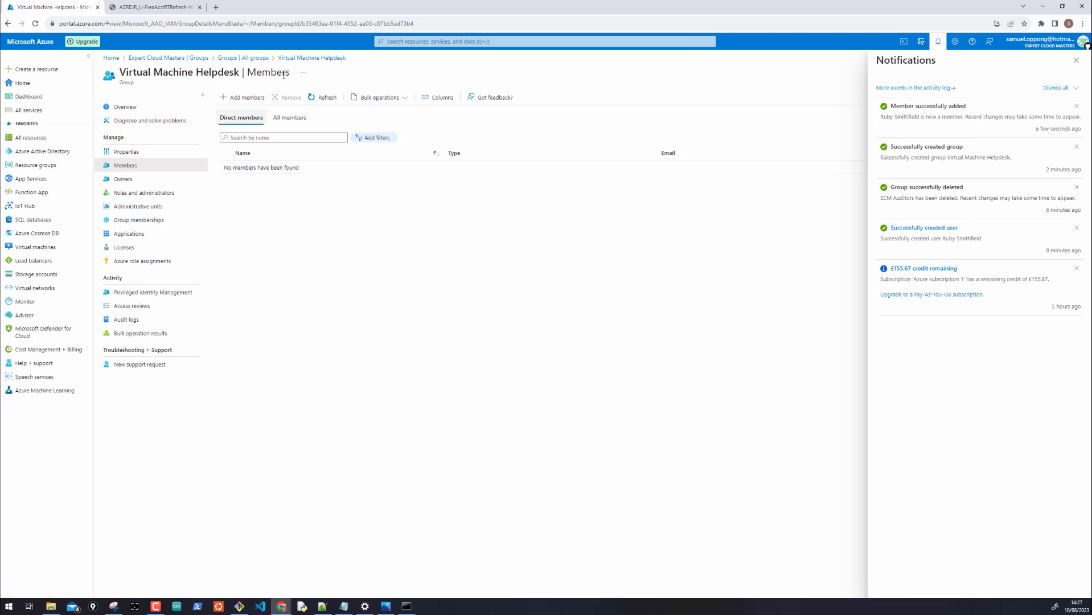
click(236, 59)
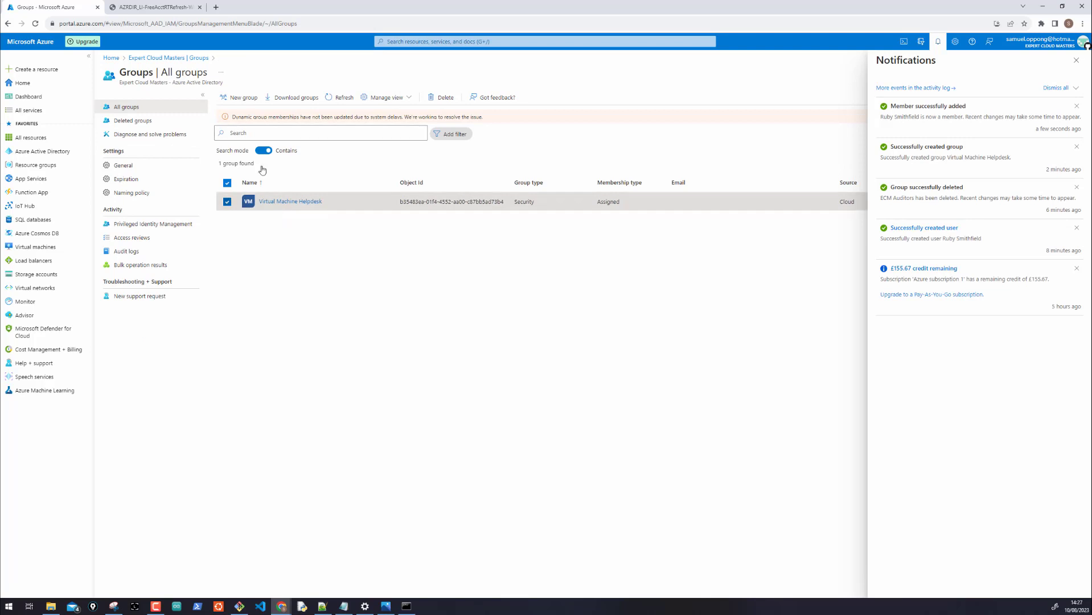
click(281, 203)
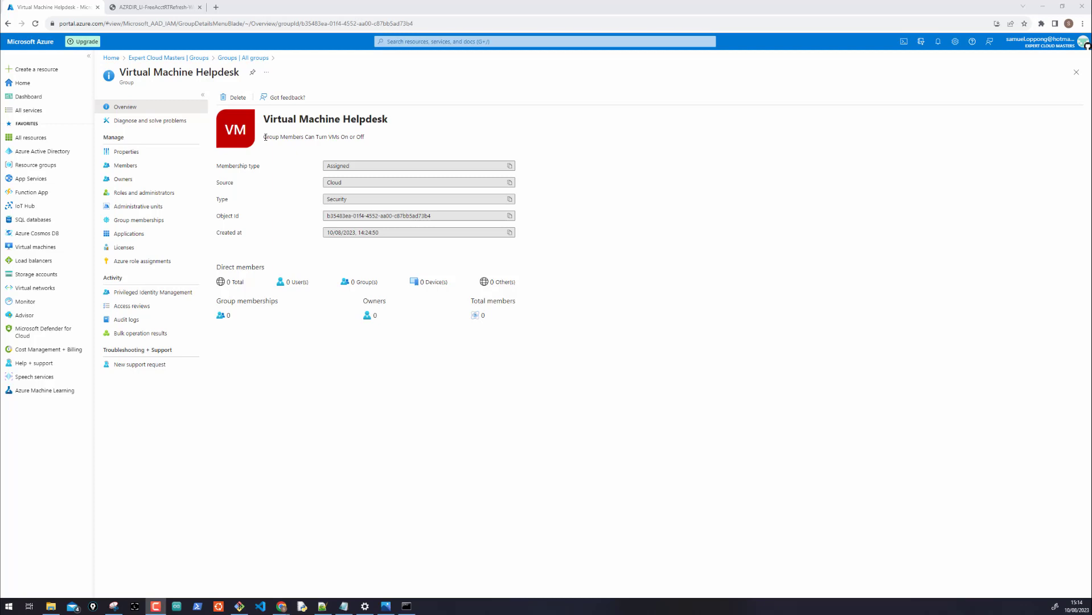
drag(266, 138, 371, 138)
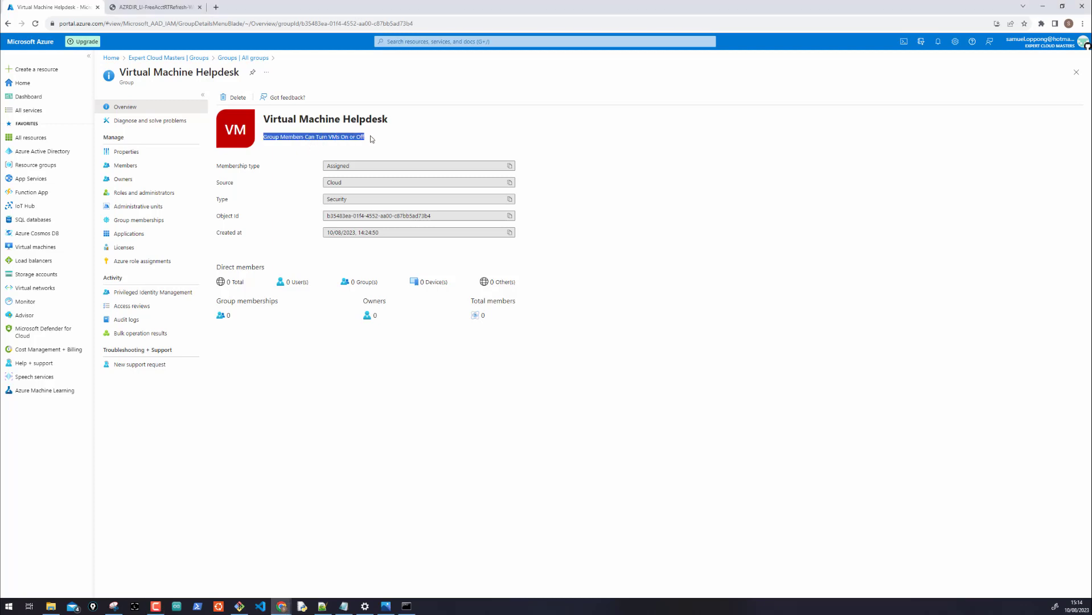
click(383, 139)
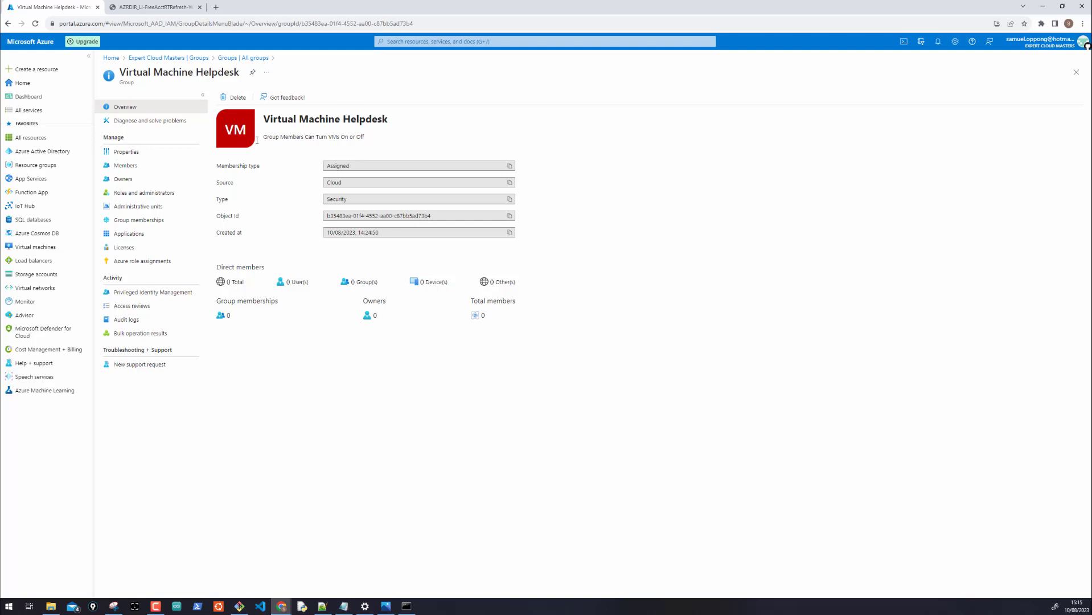
From the Expert Cloud Masters Users list, choose Bulk operations > Bulk create
click(164, 59)
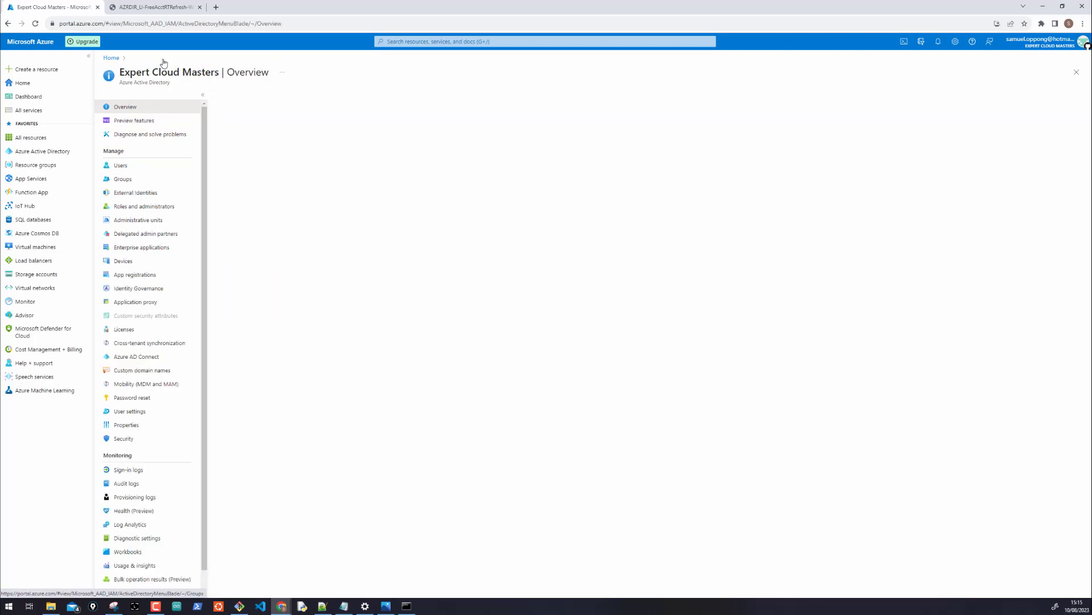
click(126, 170)
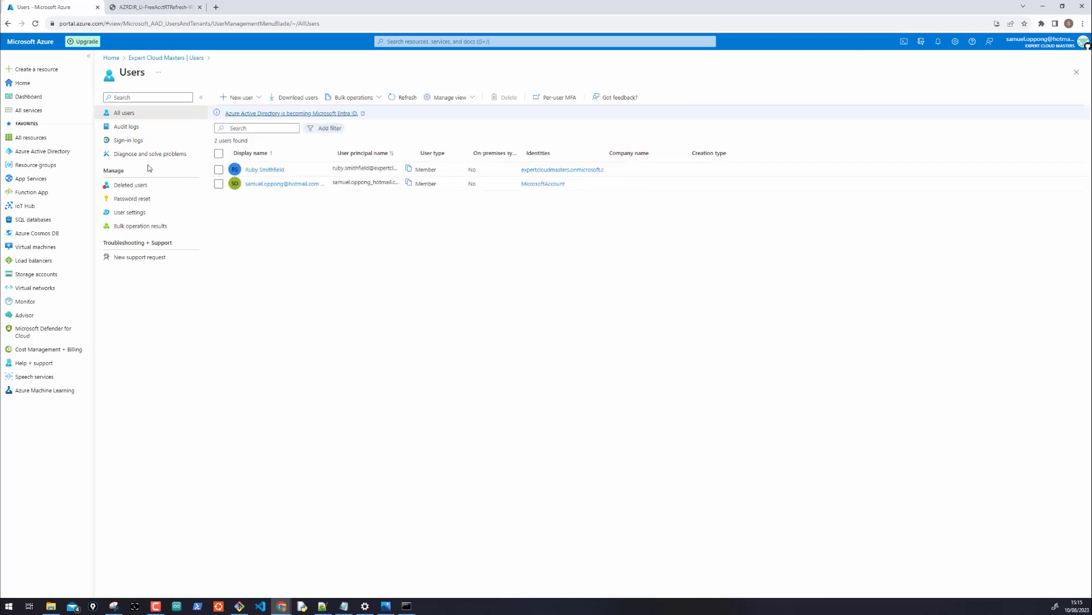
click(362, 101)
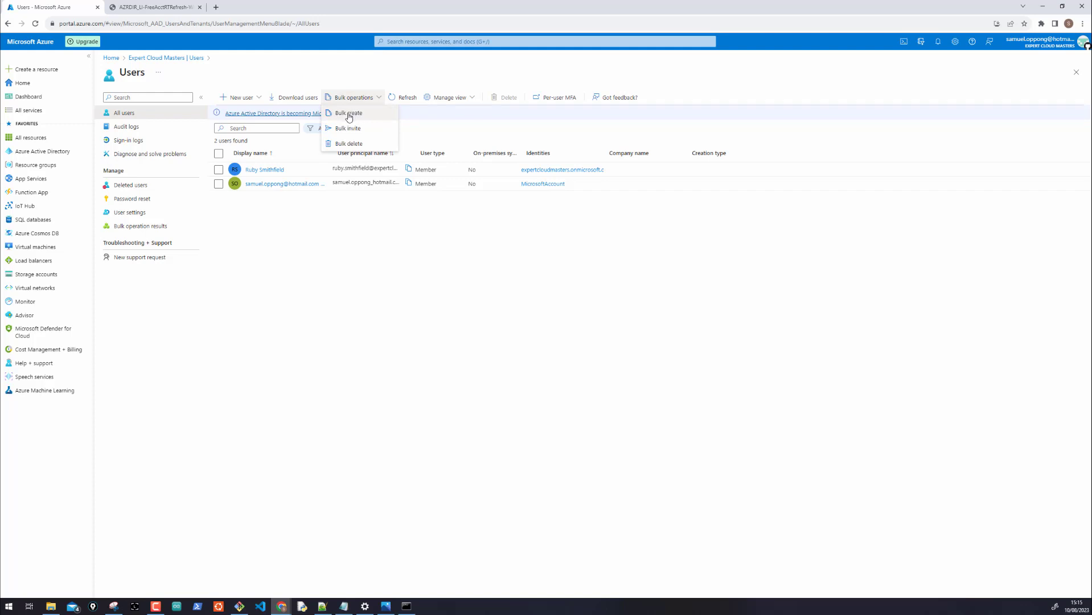
click(349, 118)
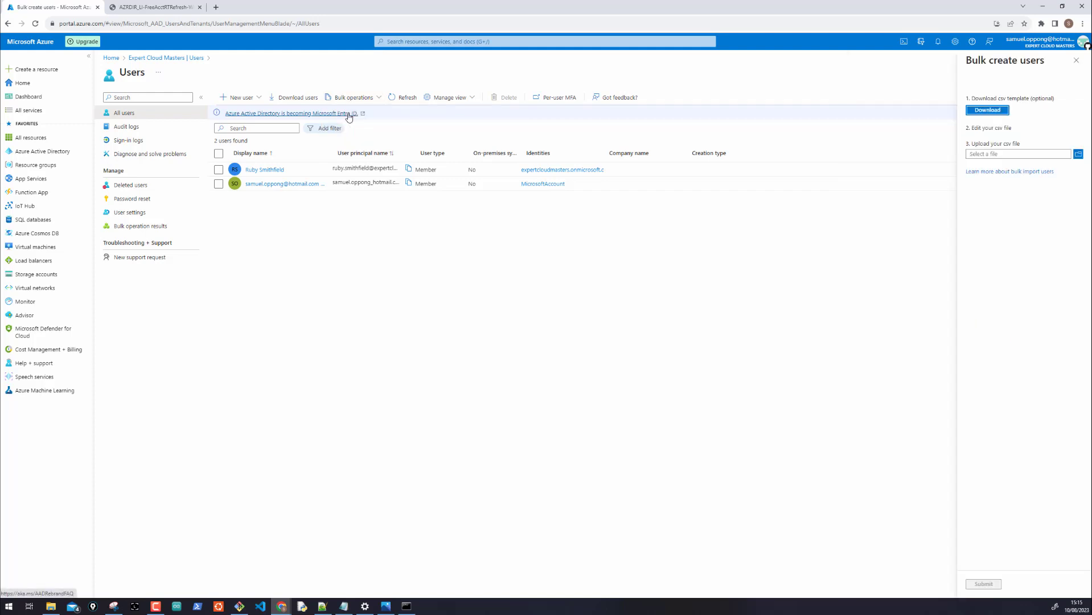
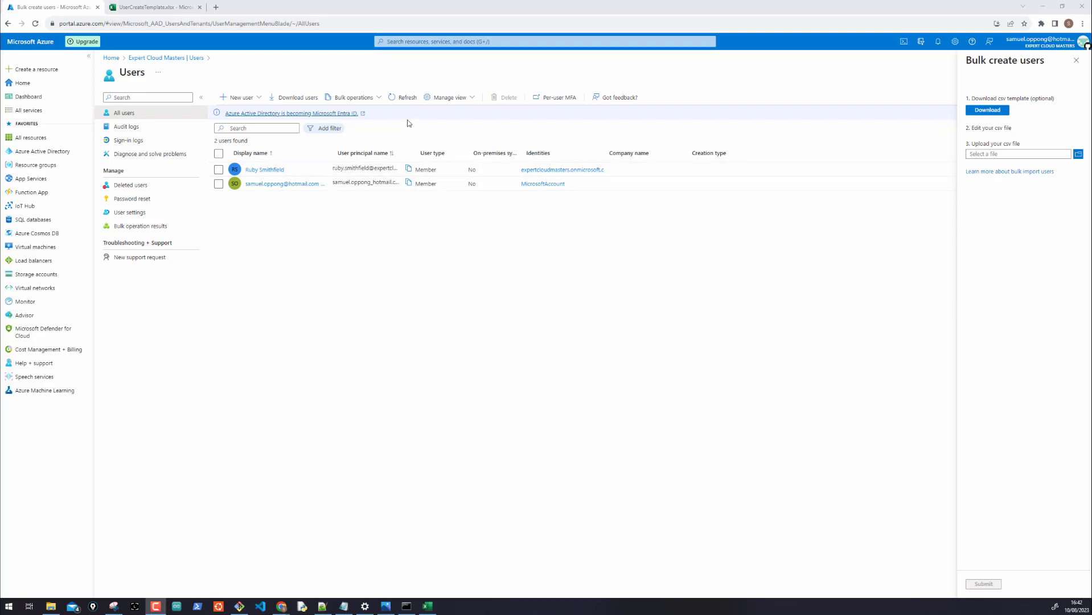
Download the Bulk create CSV template and switch to the UserCreateTemplate.xlsx workbook
click(375, 100)
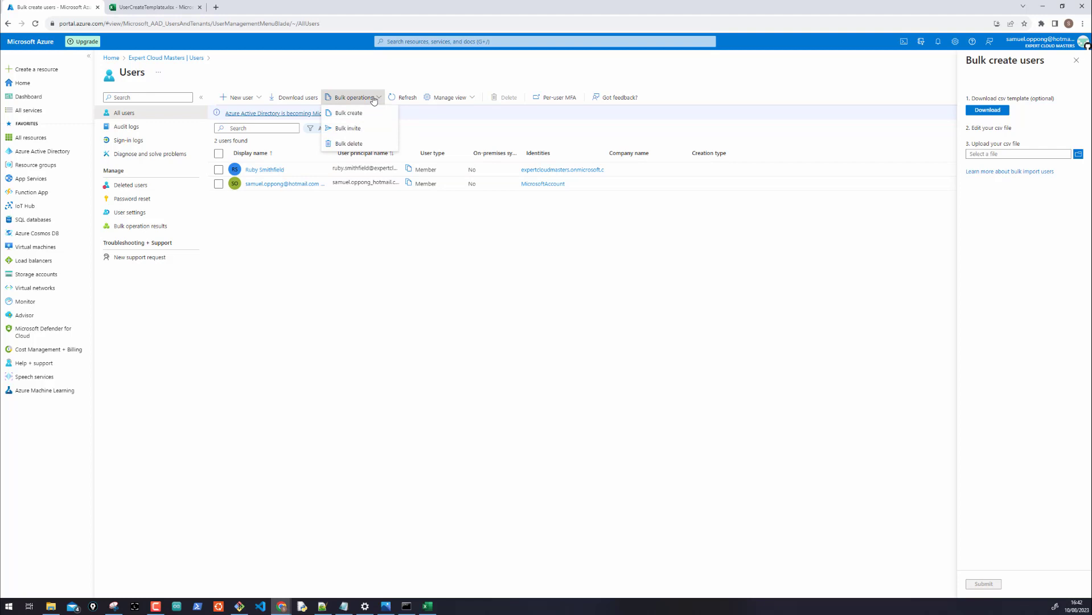
click(342, 112)
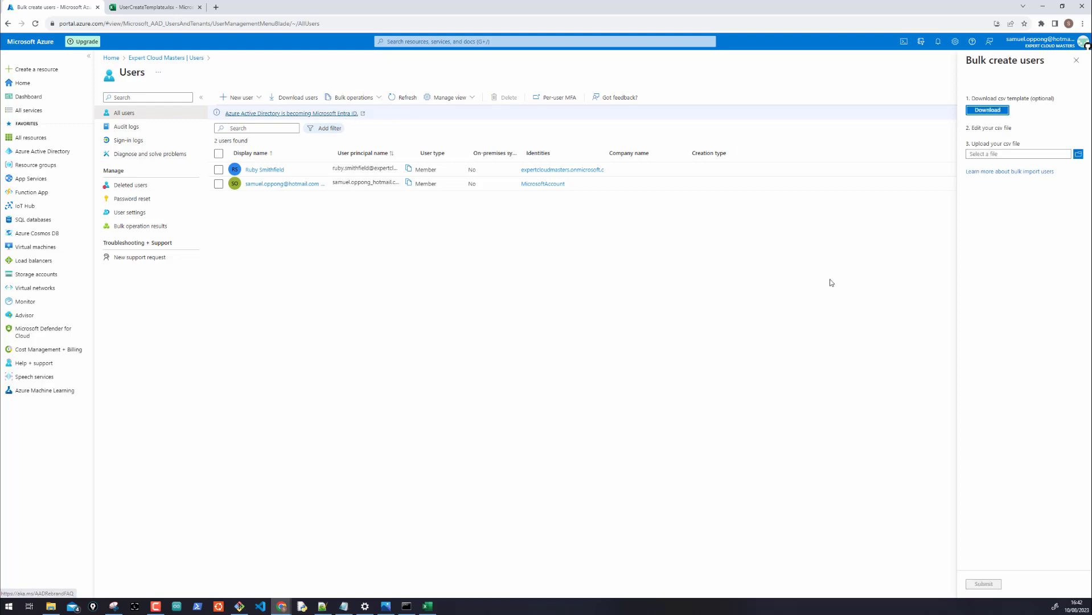
click(988, 111)
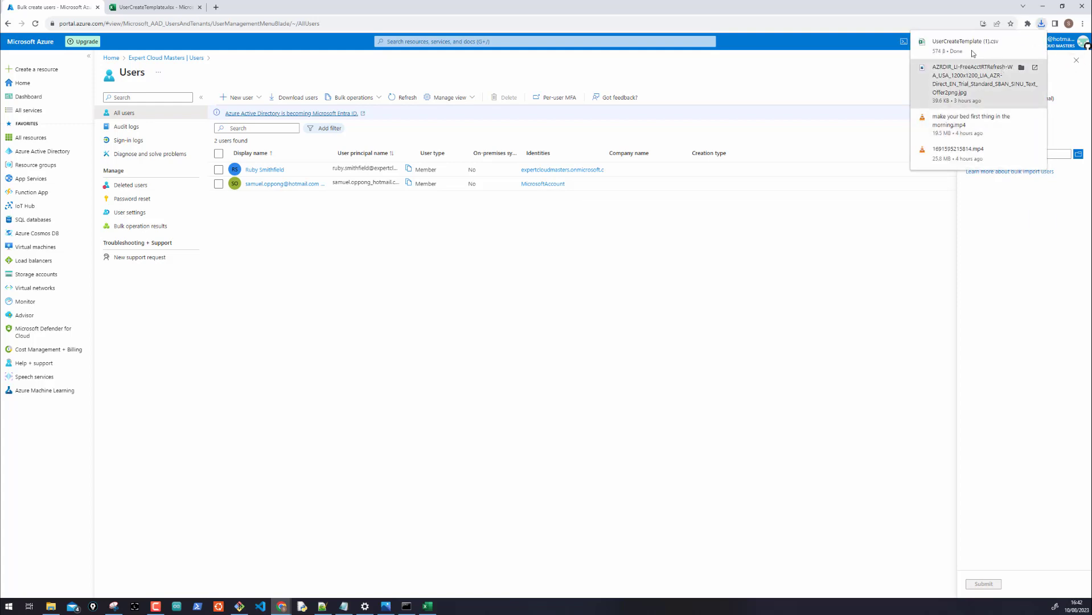
click(705, 276)
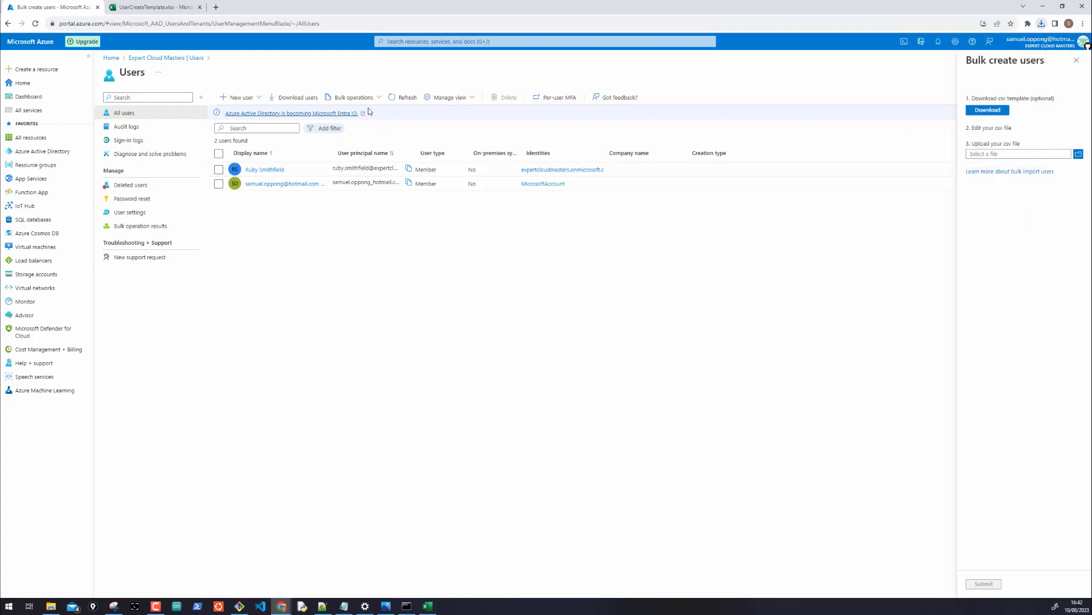
click(172, 9)
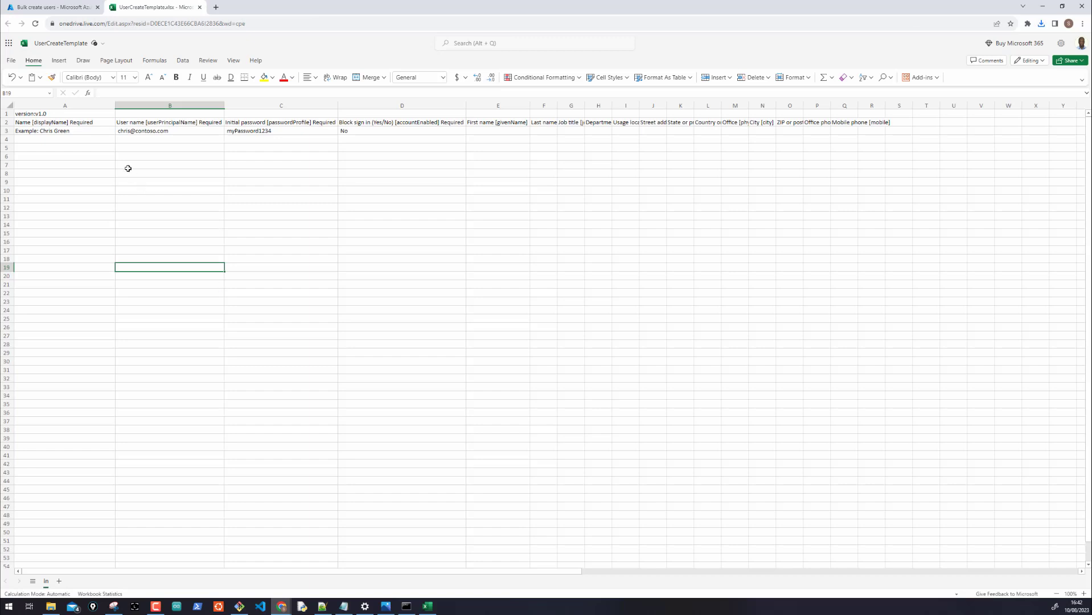
Enter the first two users' display names in A4 and A5, correcting typos
click(72, 141)
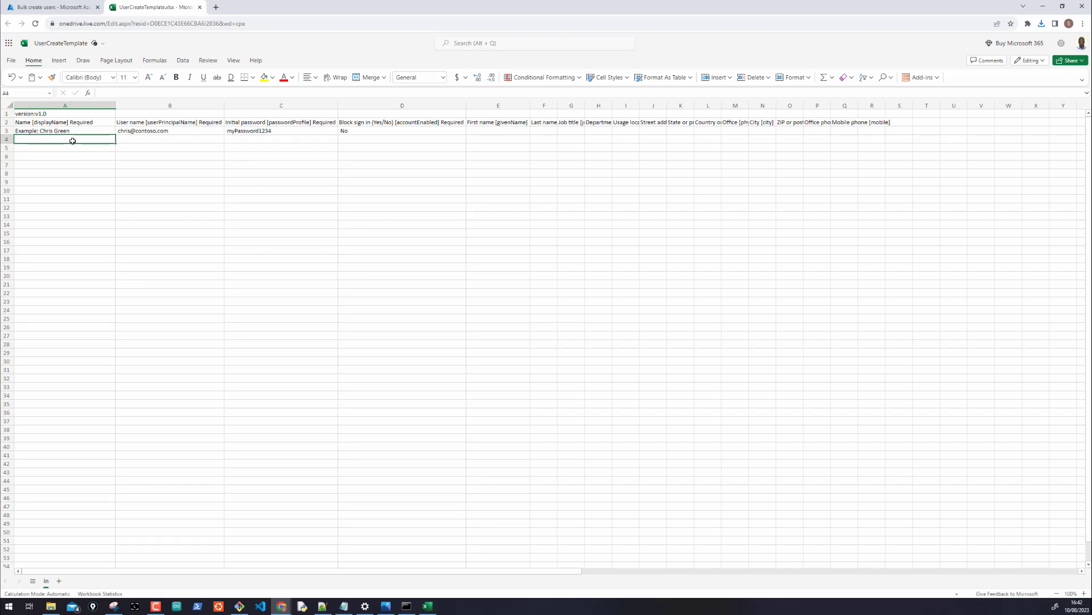
text(Ja)
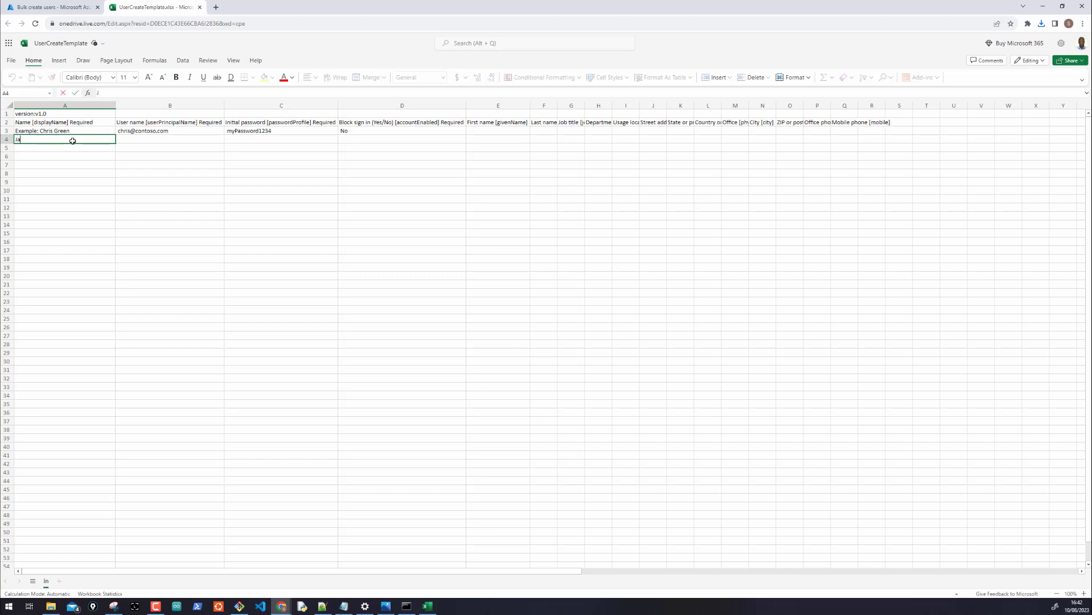
text(ckie)
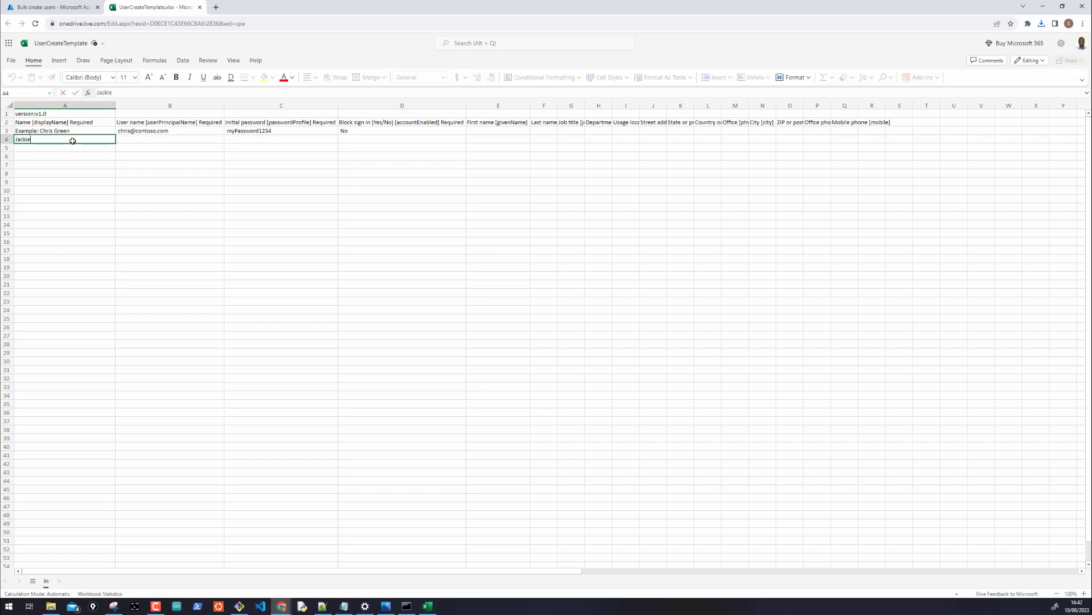
text( Chan)
key(Return)
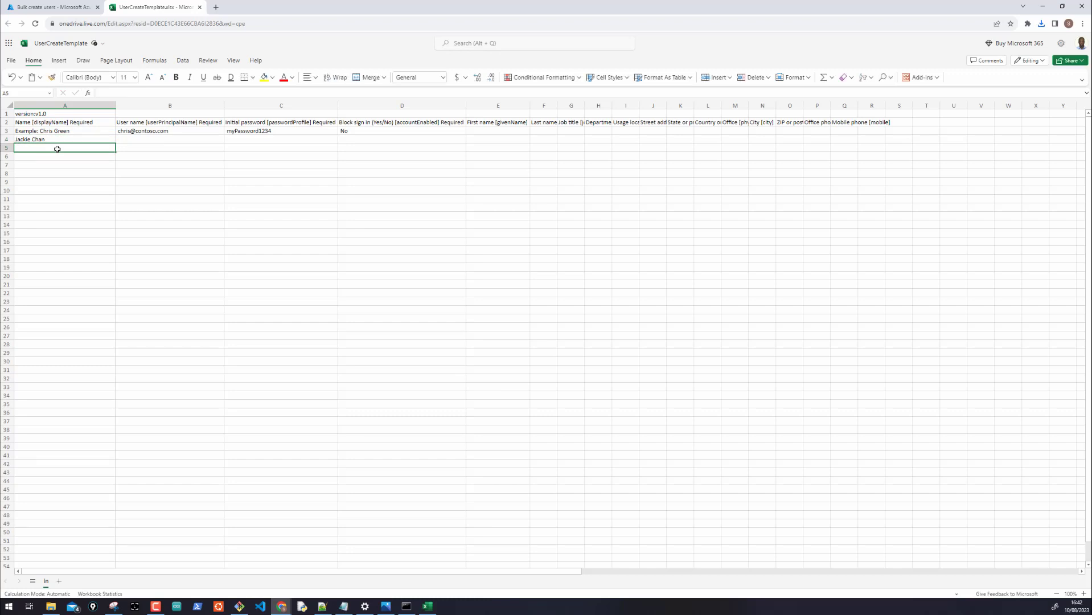
text(Mich)
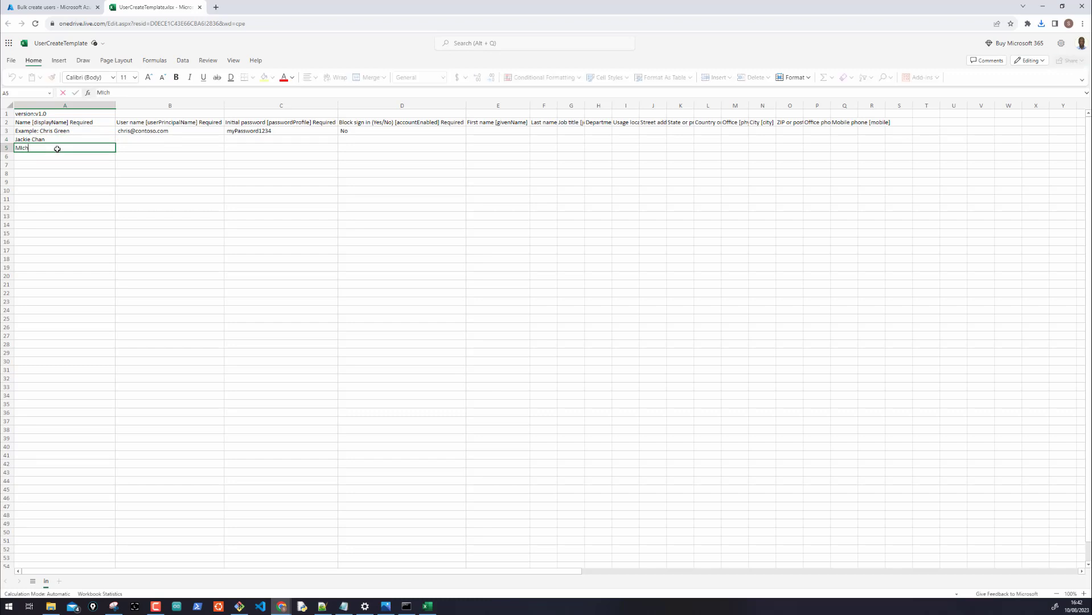
text(a)
key(BackSpace)
key(BackSpace)
key(BackSpace)
key(BackSpace)
text(ichael Bublele)
key(BackSpace)
text(le)
click(41, 157)
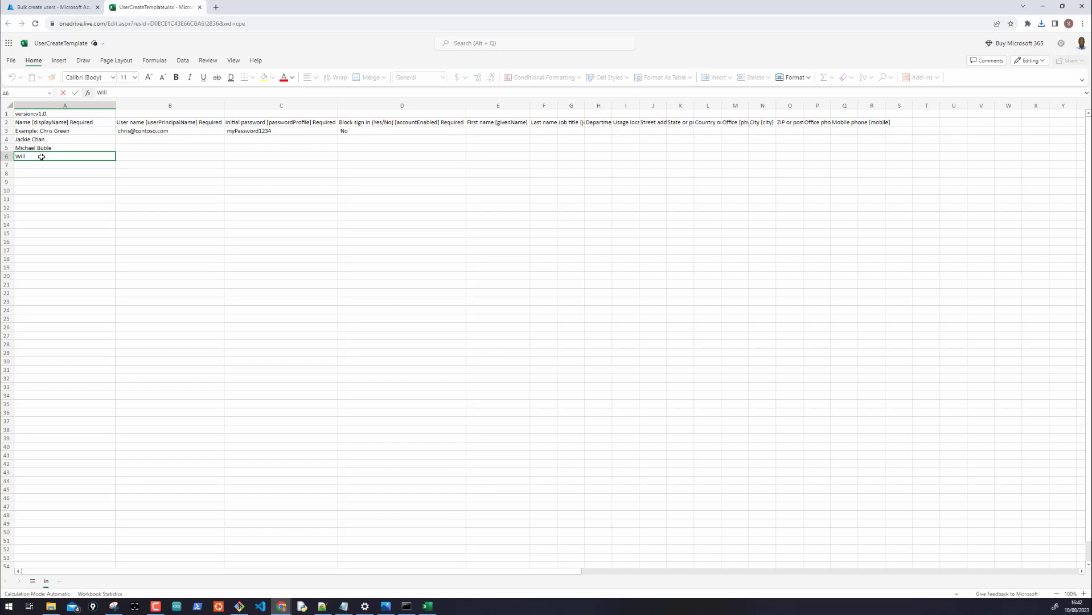
Enter the other three display names in A6–A8 and begin the first user's sign-in name in B4
key(Return)
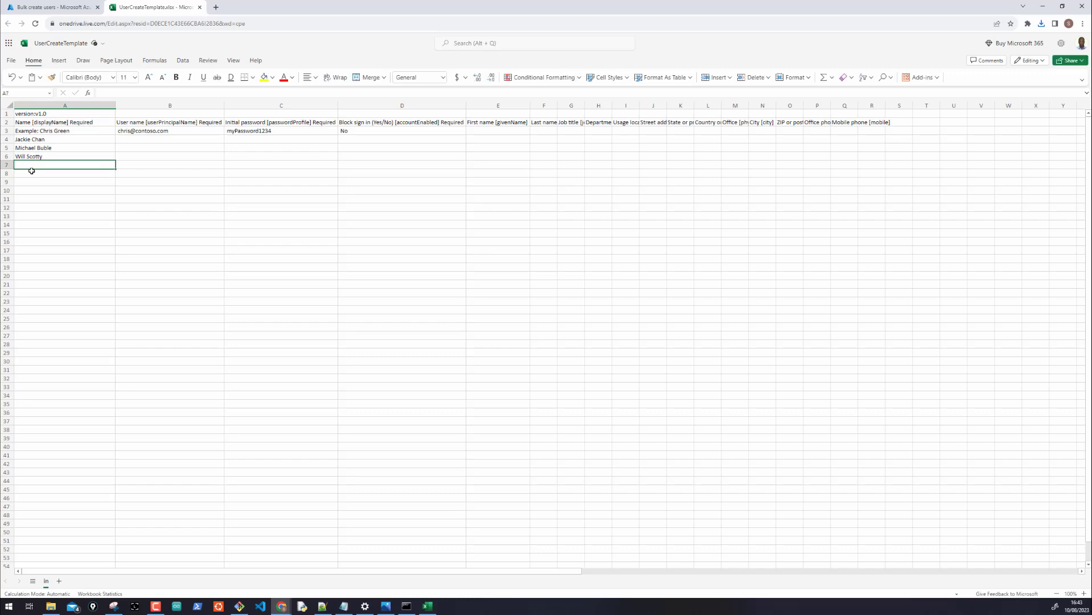
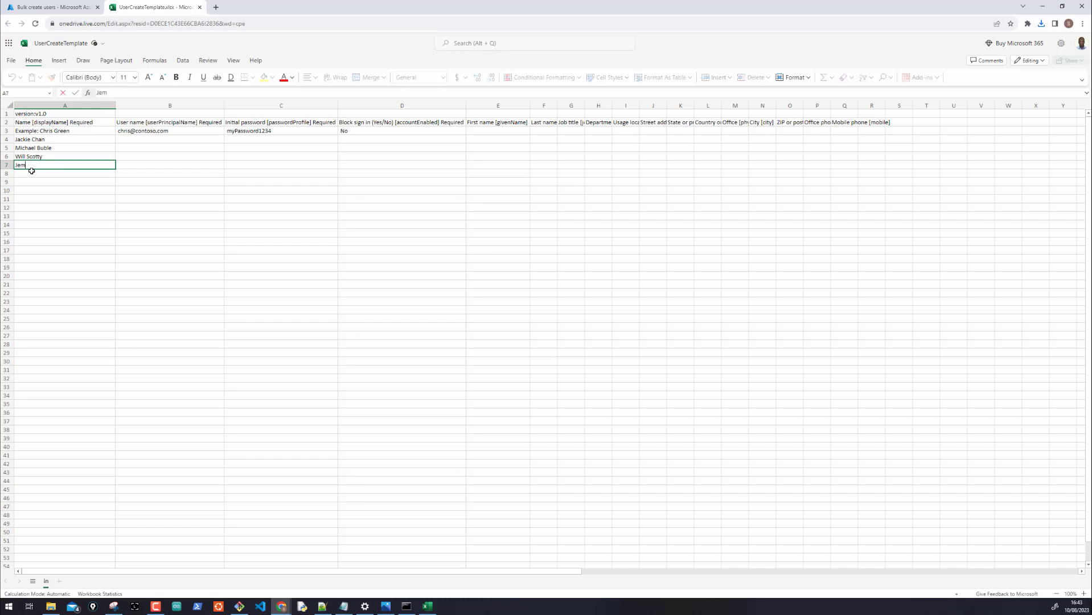
click(35, 173)
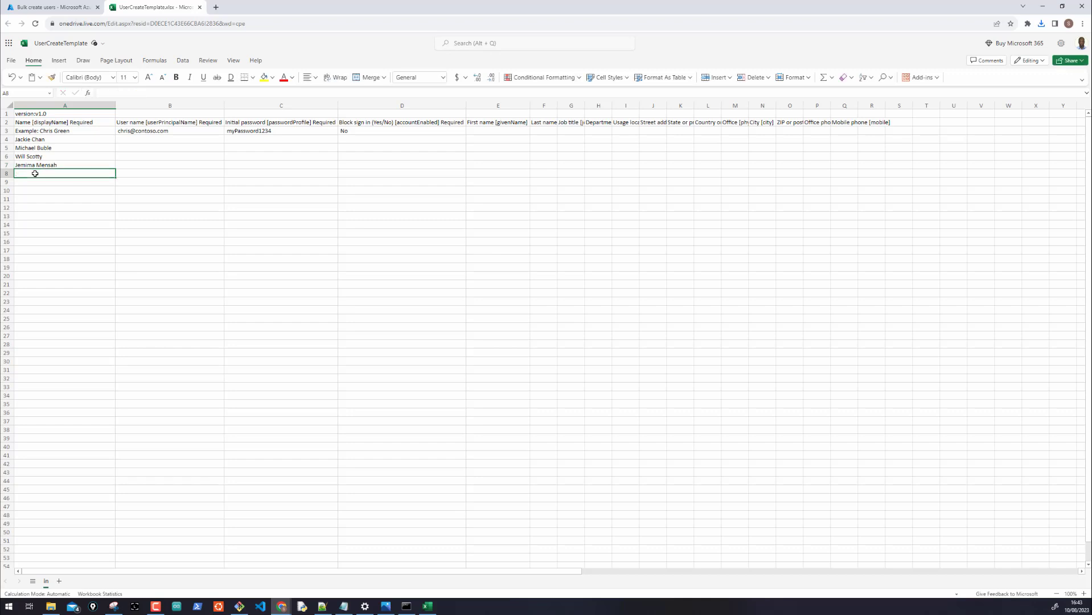
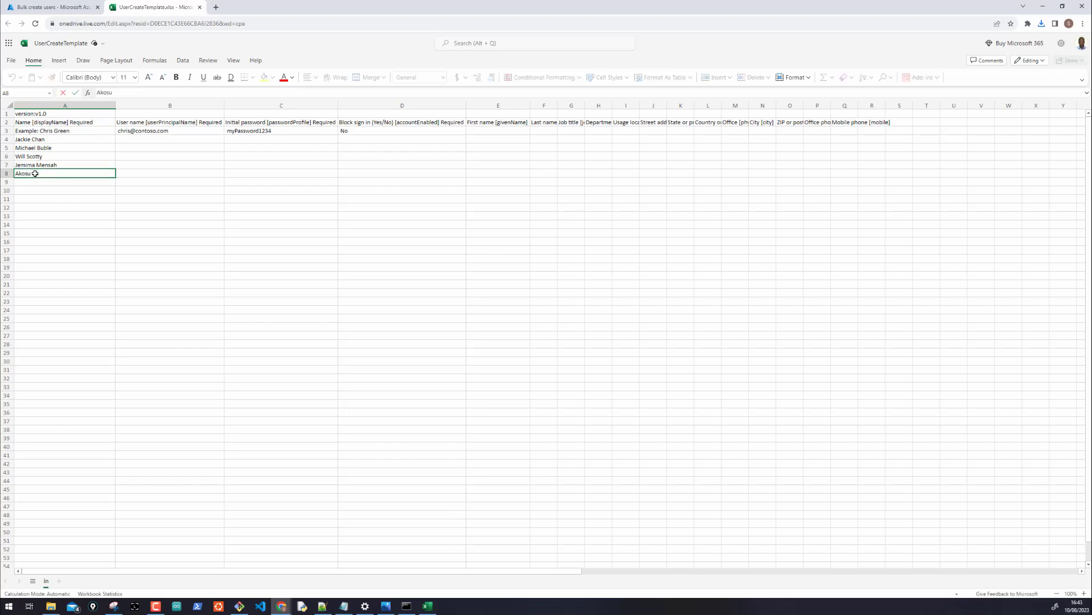
click(116, 215)
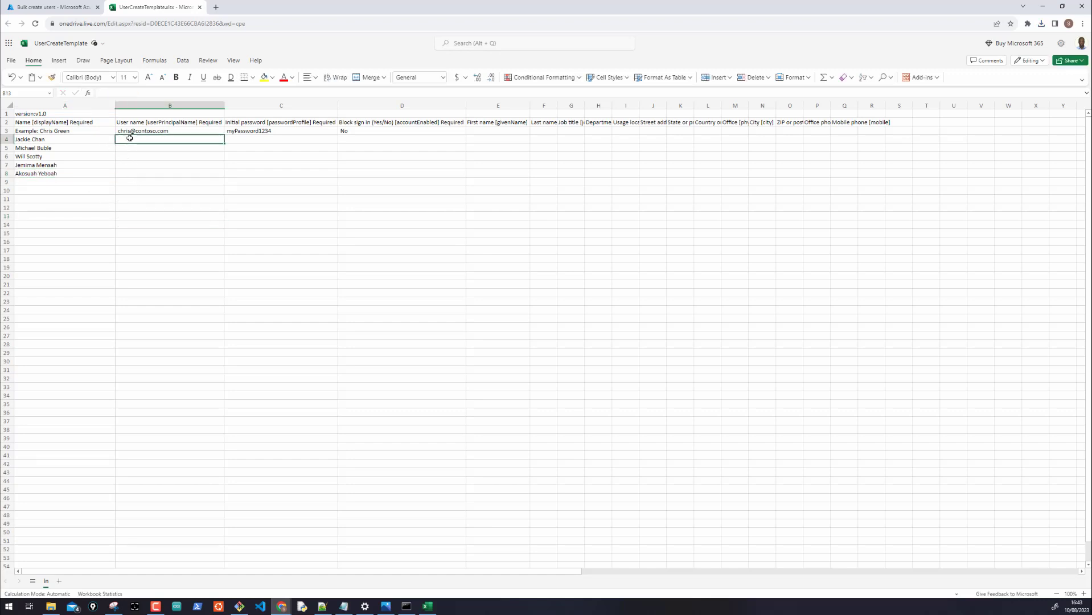
click(130, 139)
text(jackie.)
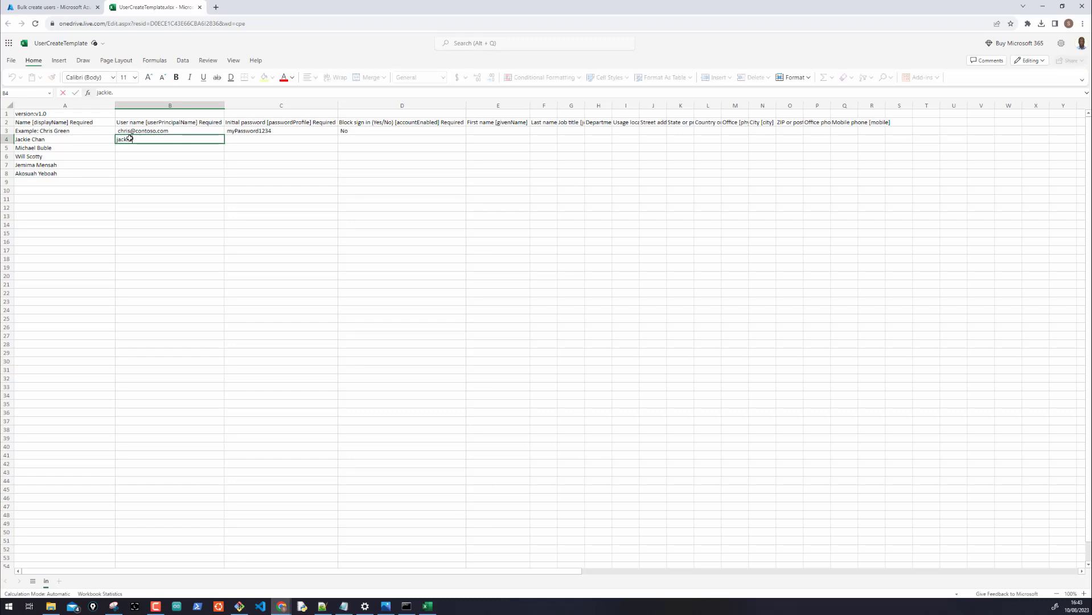
text(chan@)
Widen the Azure User principal name column to read the tenant domain, then return to the workbook
click(62, 7)
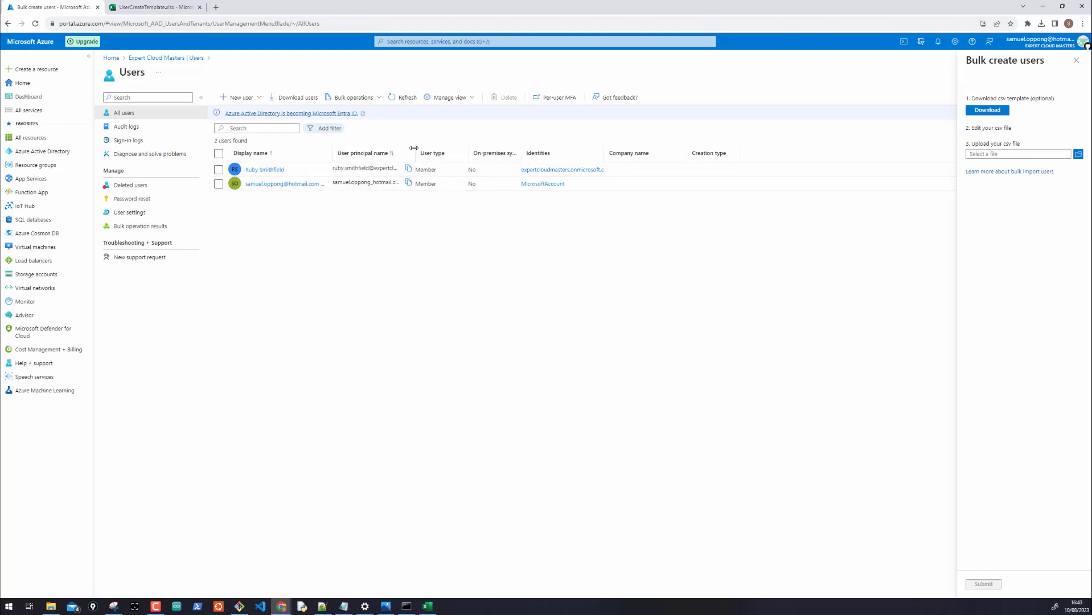
drag(414, 153, 484, 152)
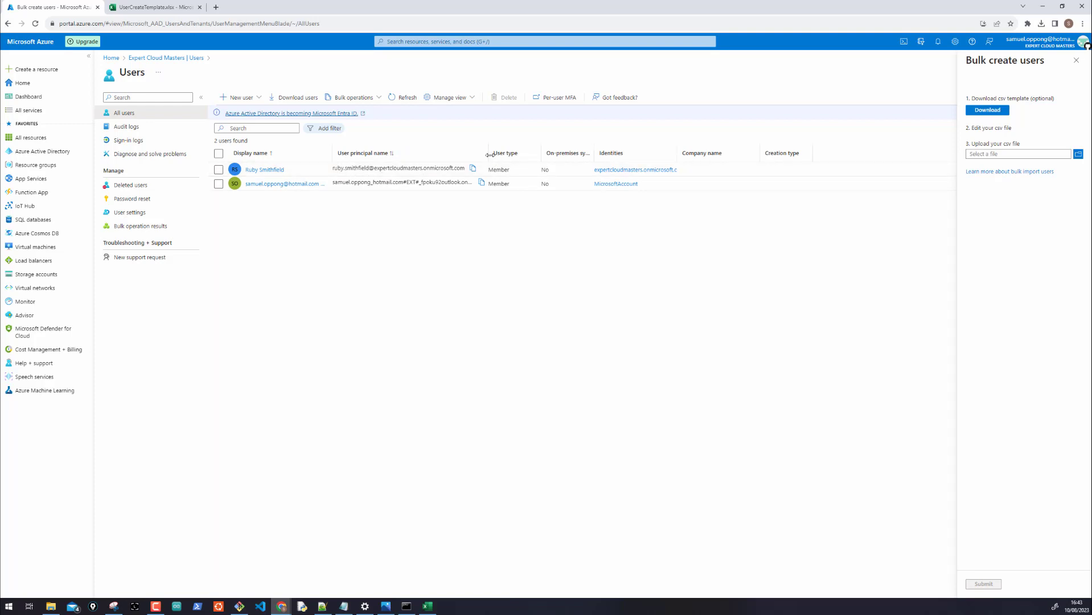
drag(486, 152, 515, 157)
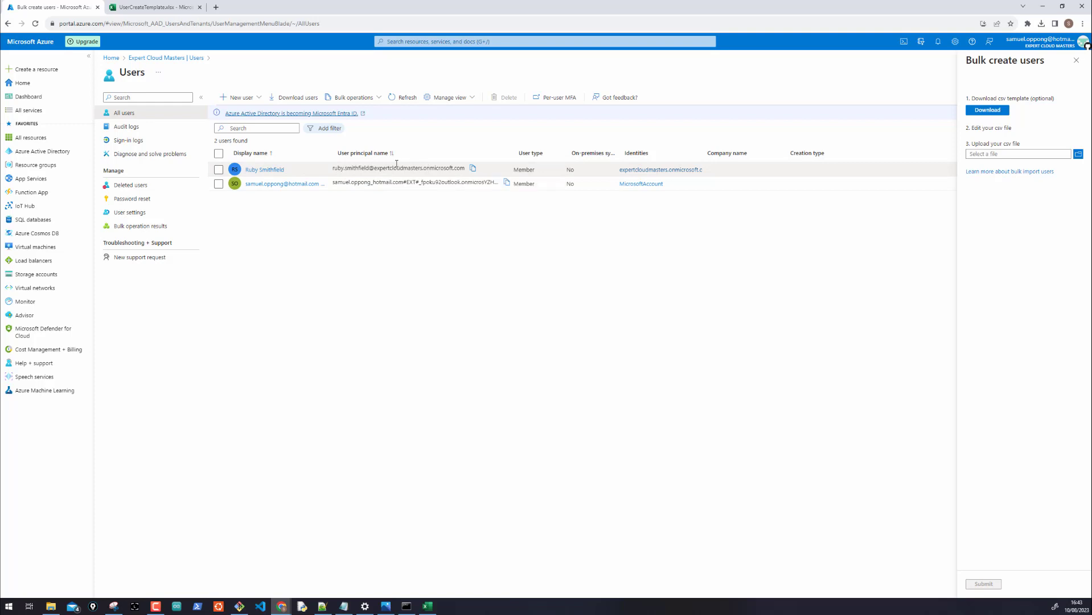
click(160, 4)
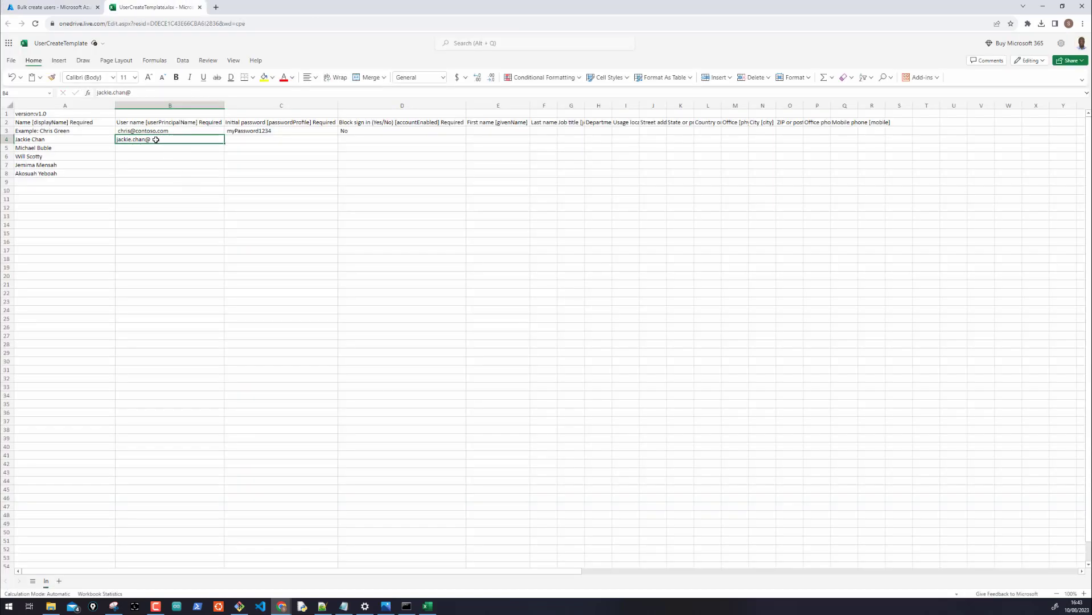
click(74, 7)
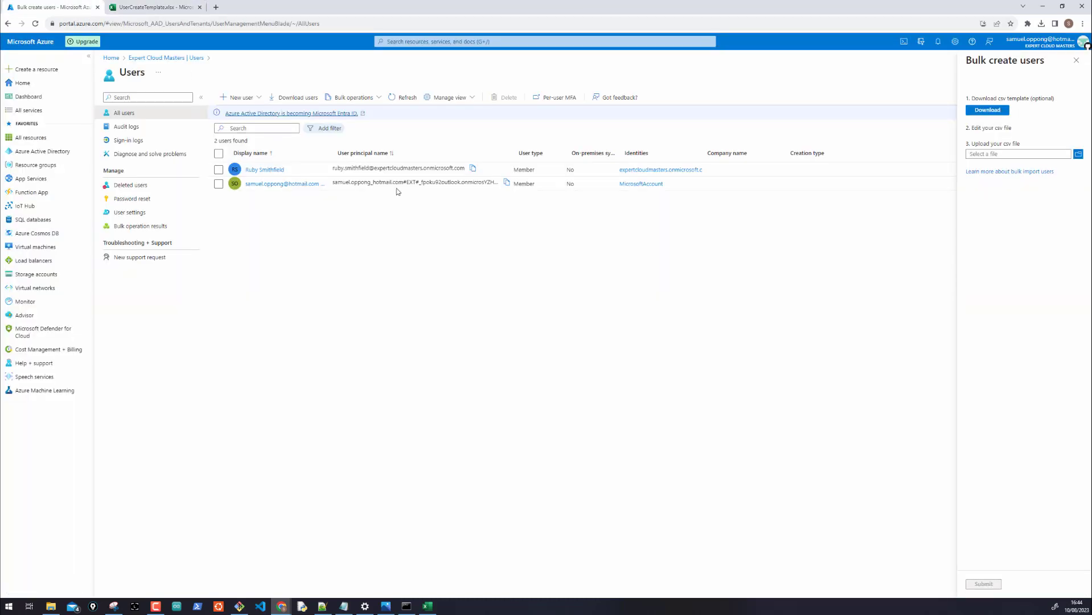
click(156, 5)
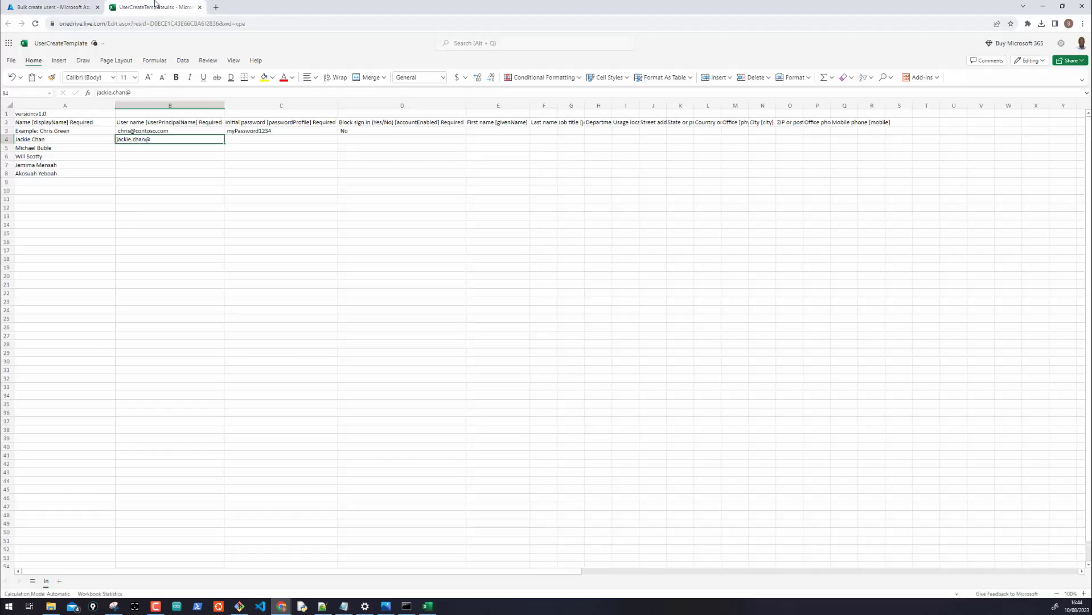
Complete the first user's principal name in B4 with the tenant domain and auto-fit column B
double_click(159, 140)
key(BackSpace)
key(BackSpace)
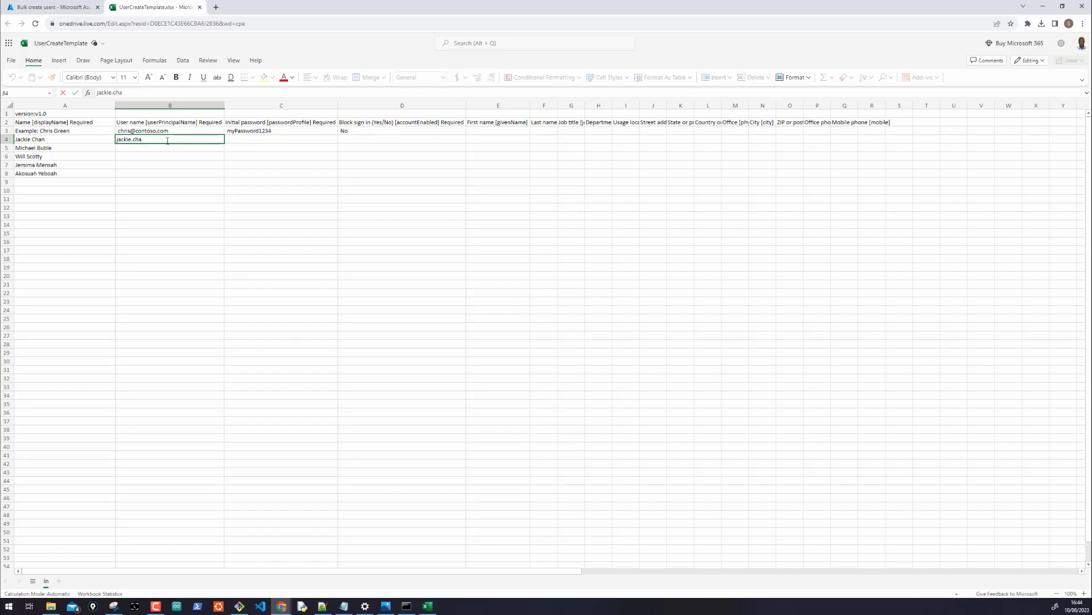
text(n)
key(ctrl+v)
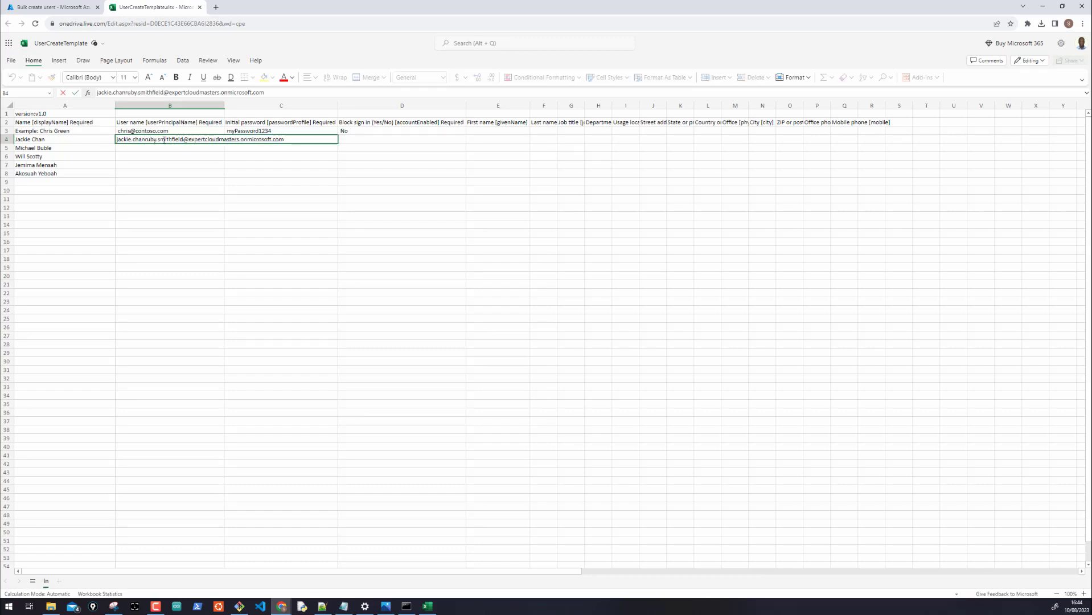
drag(145, 139, 186, 140)
key(BackSpace)
click(185, 172)
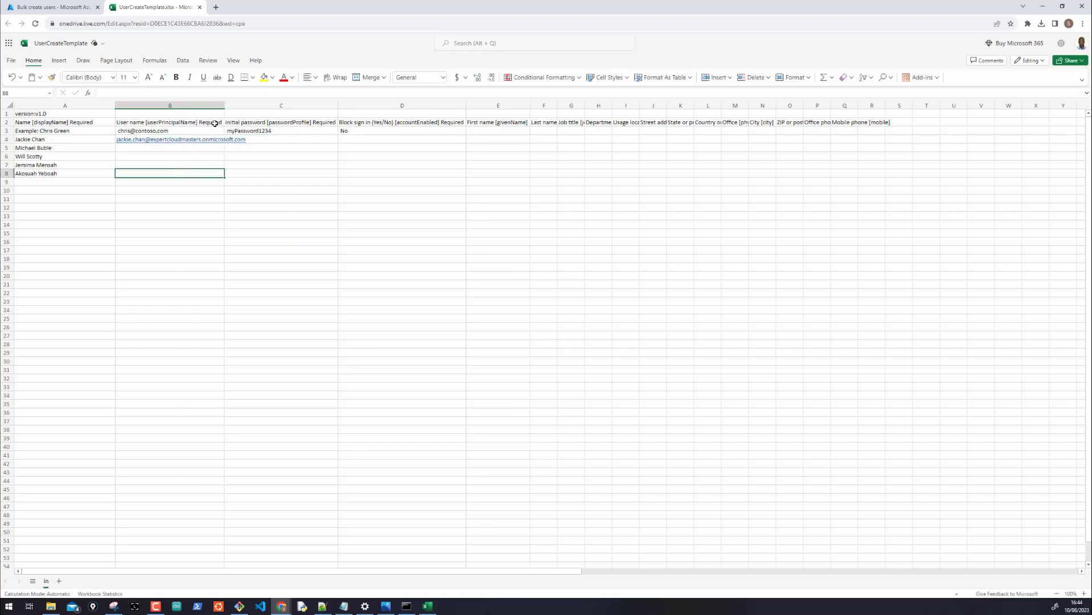
double_click(225, 107)
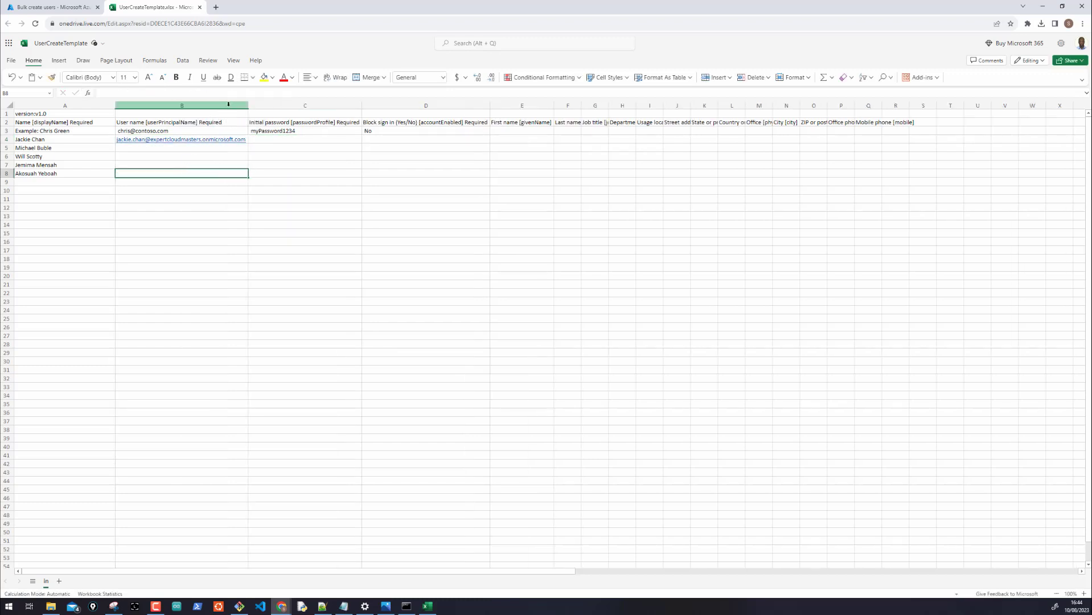
Enter the second user's principal name in B5, removing the stray autocompleted name
click(205, 147)
text(michael)
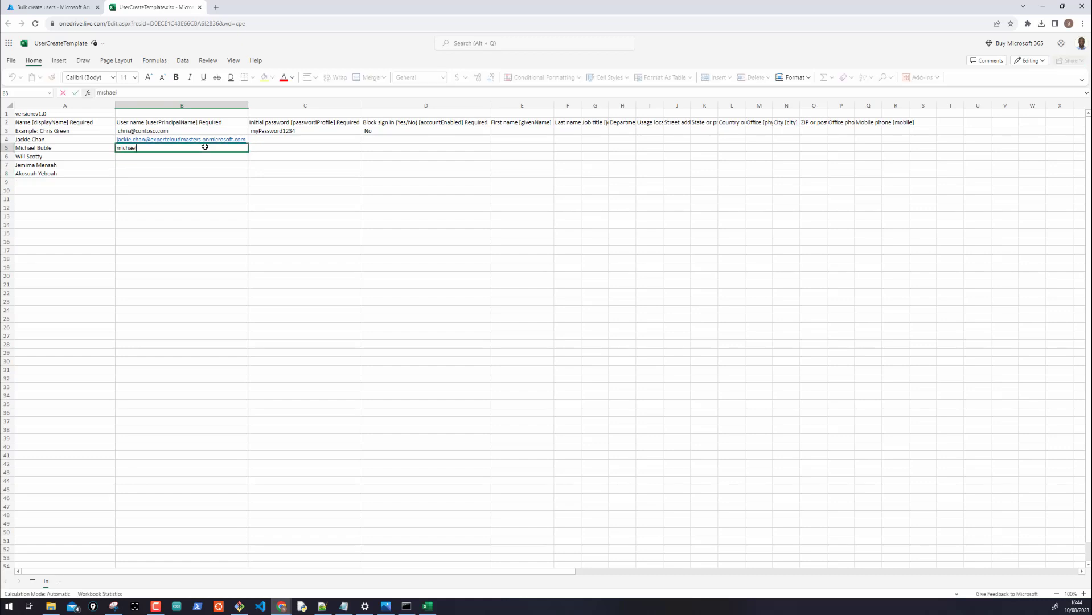
text(.buble@)
key(ctrl+v)
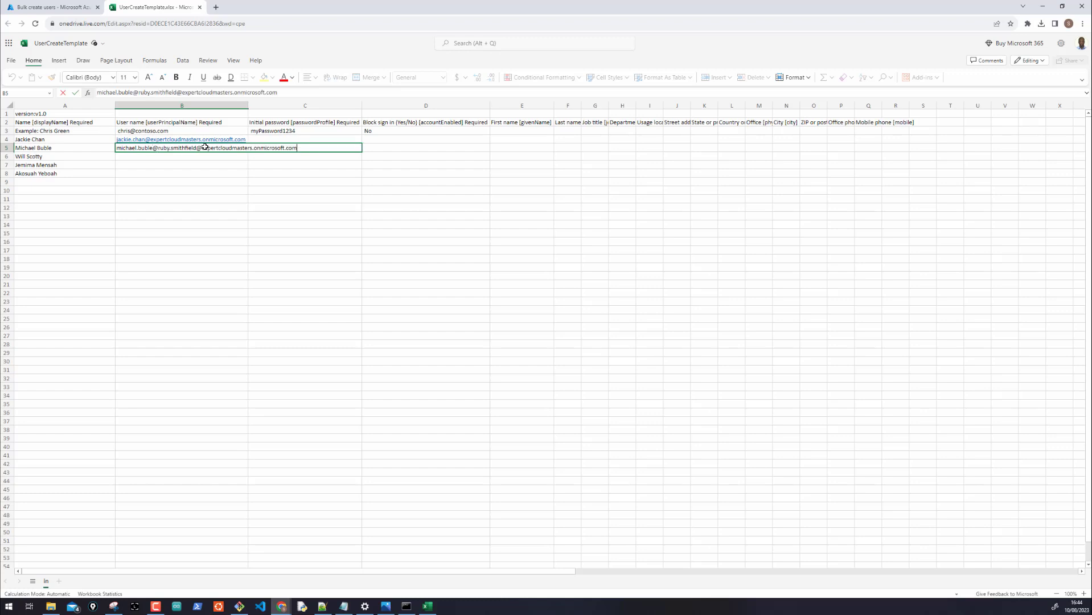
drag(197, 147, 161, 148)
key(BackSpace)
key(BackSpace)
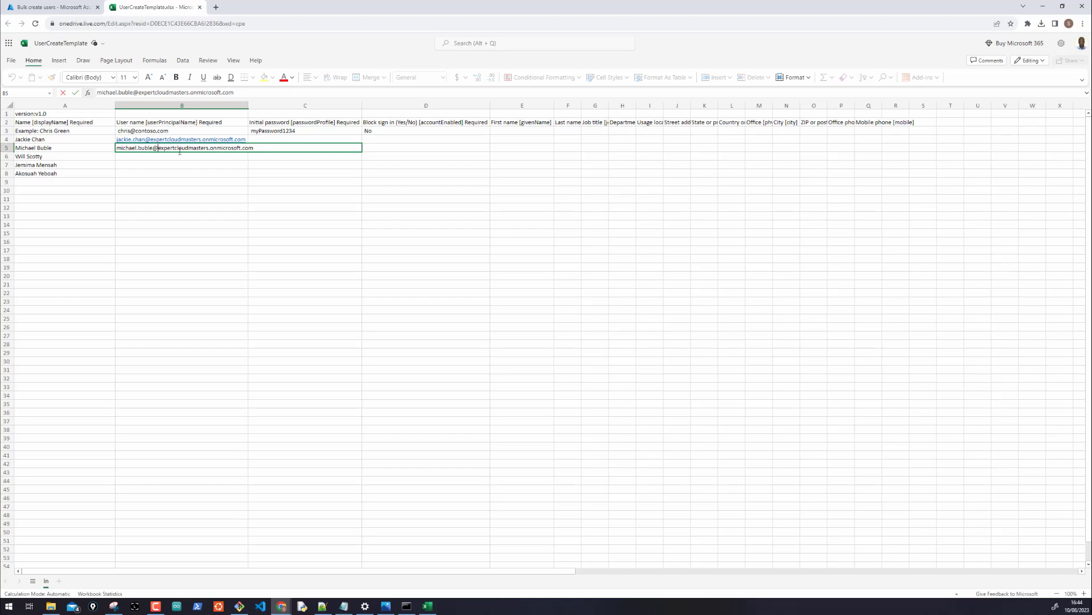
drag(252, 149, 151, 148)
key(ctrl+c)
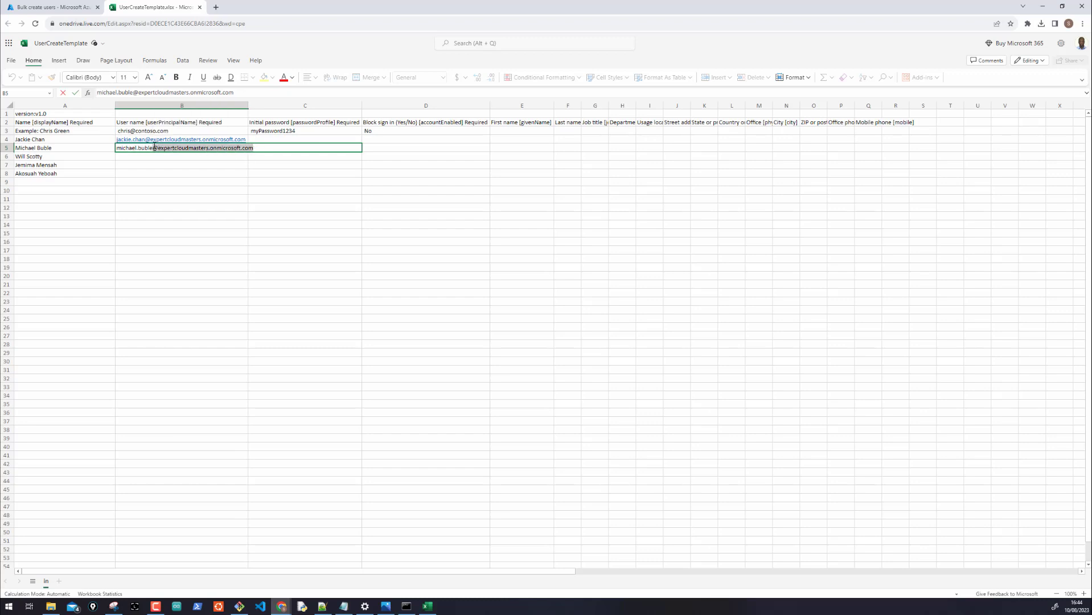
click(141, 157)
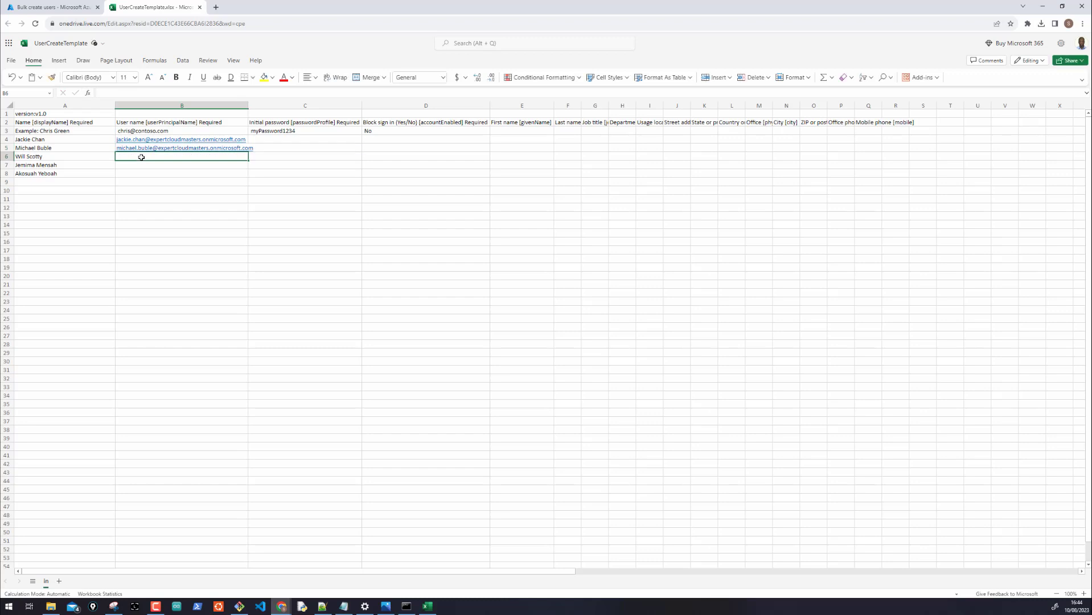
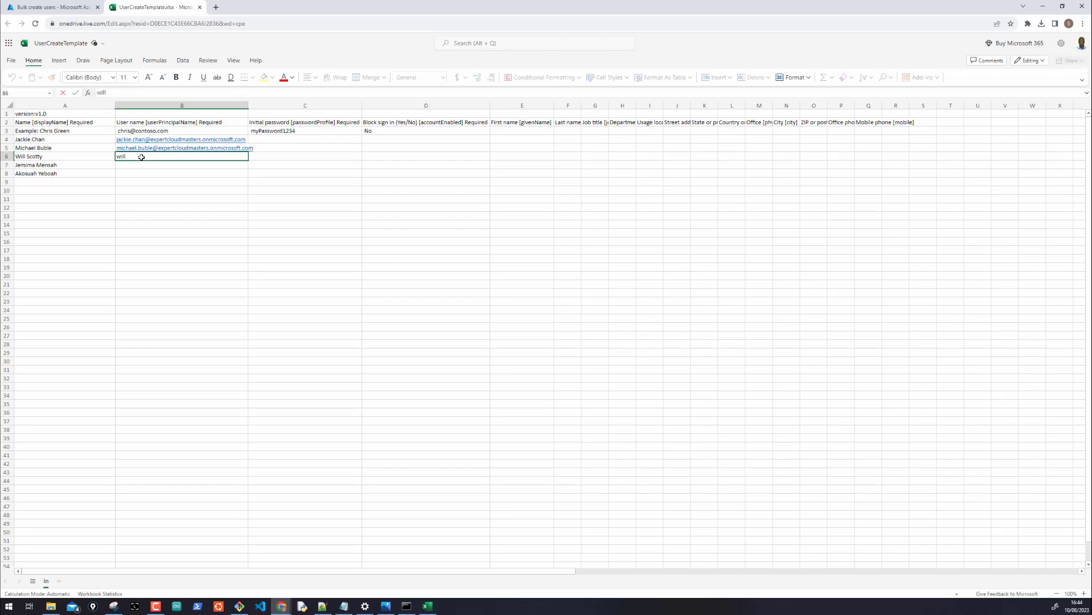
Enter principal names for rows 6–8, adding the tenant domain to rows 6 and 7
key(ctrl+v)
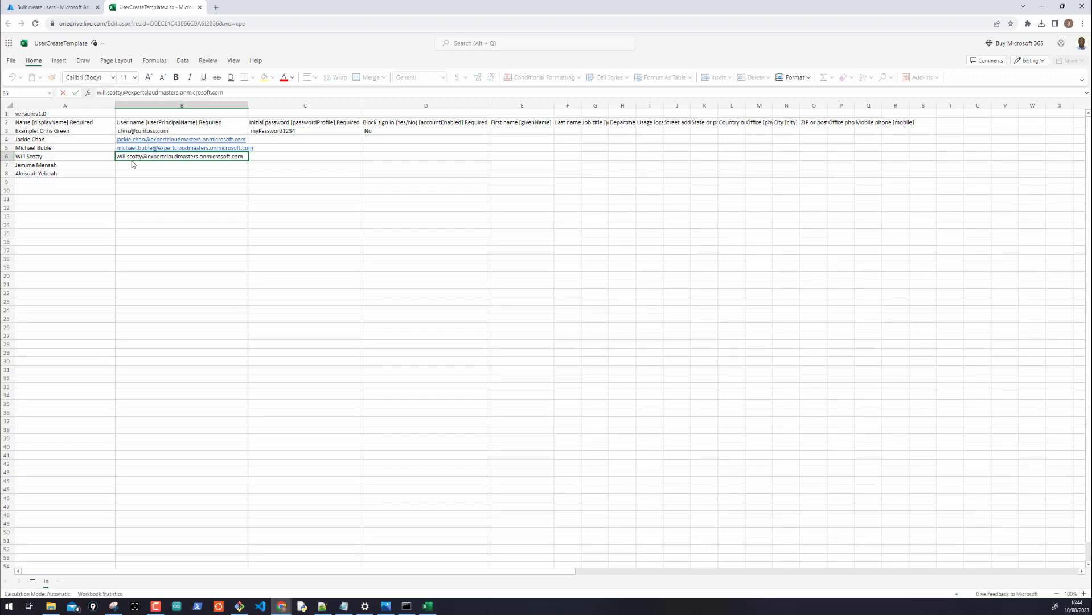
key(Return)
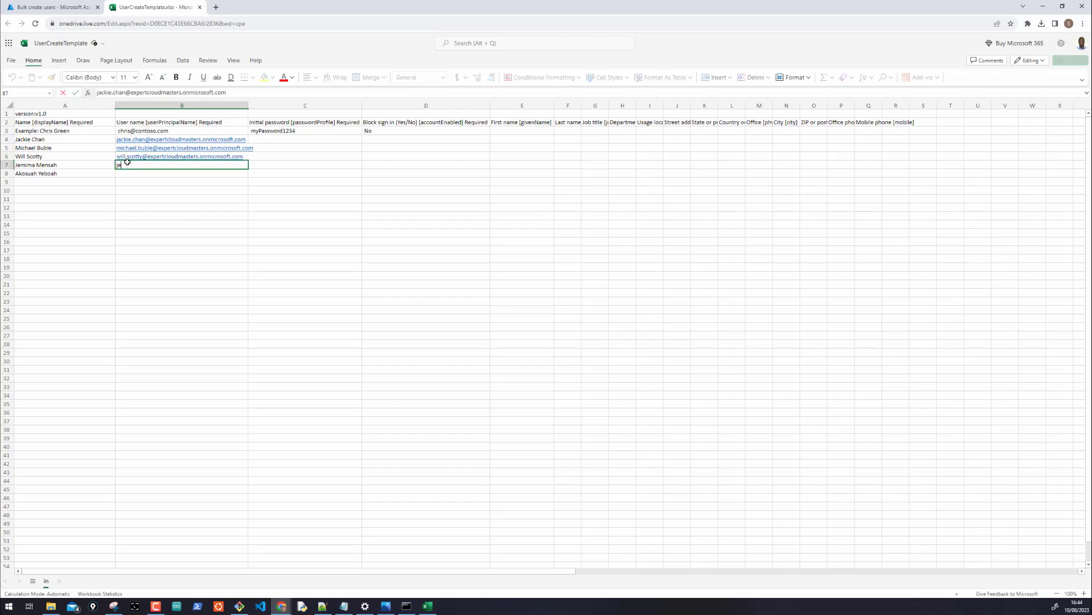
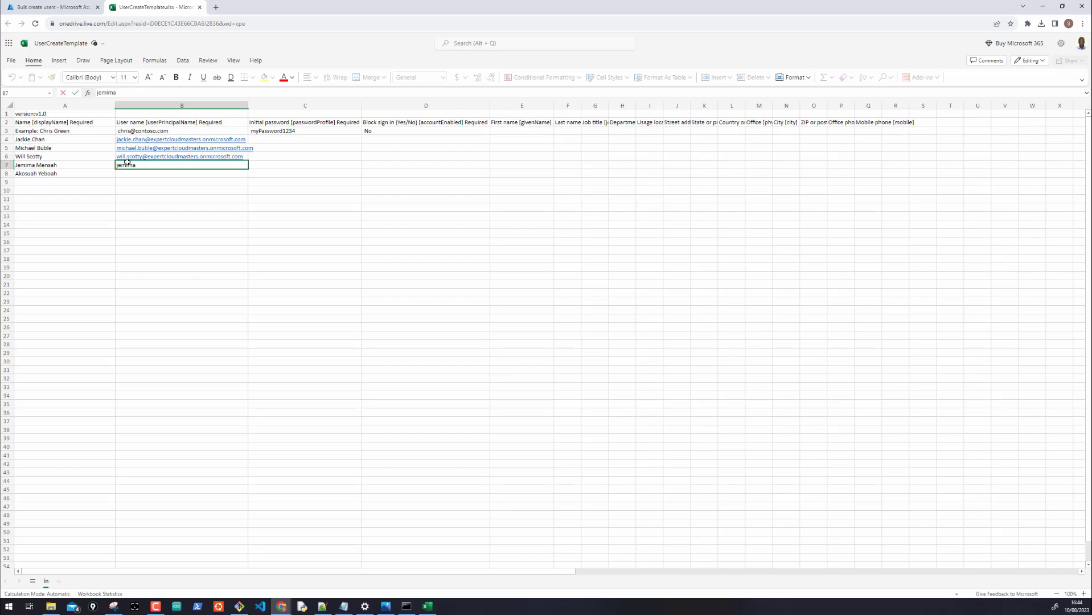
key(ctrl+v)
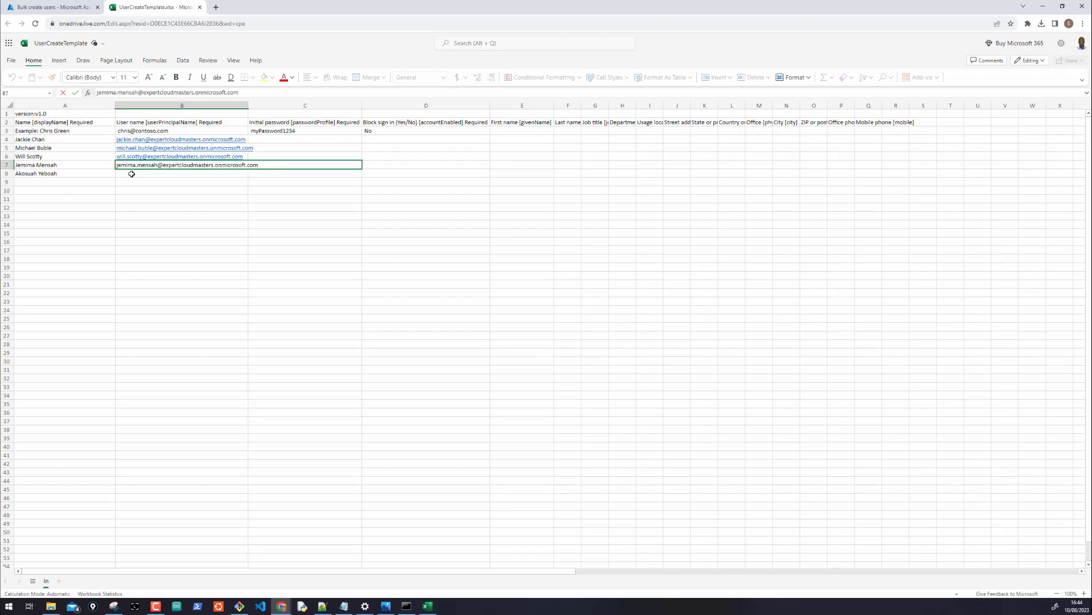
click(130, 174)
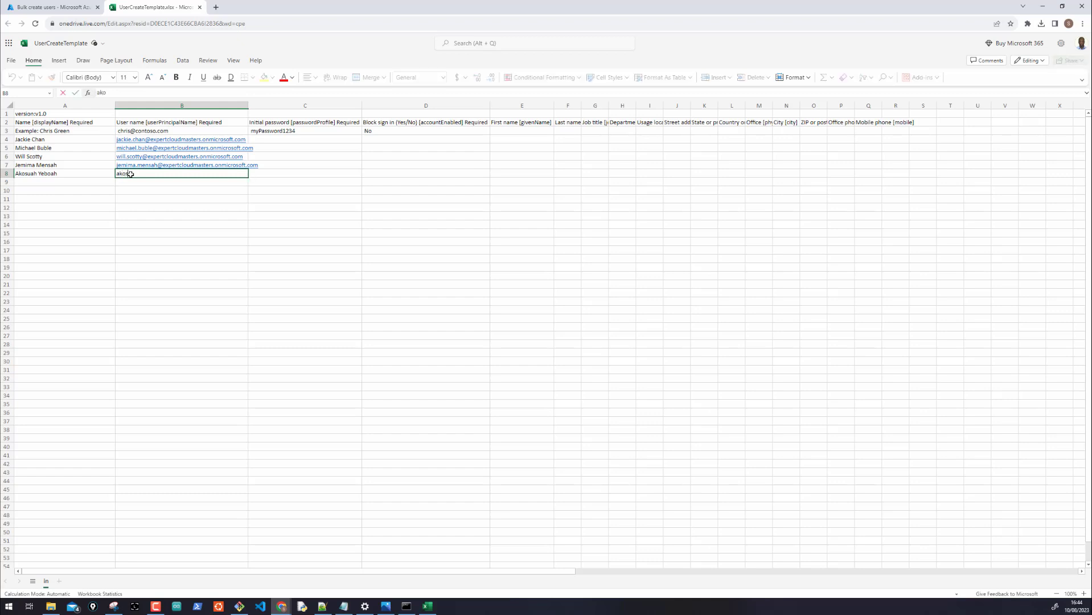
click(243, 214)
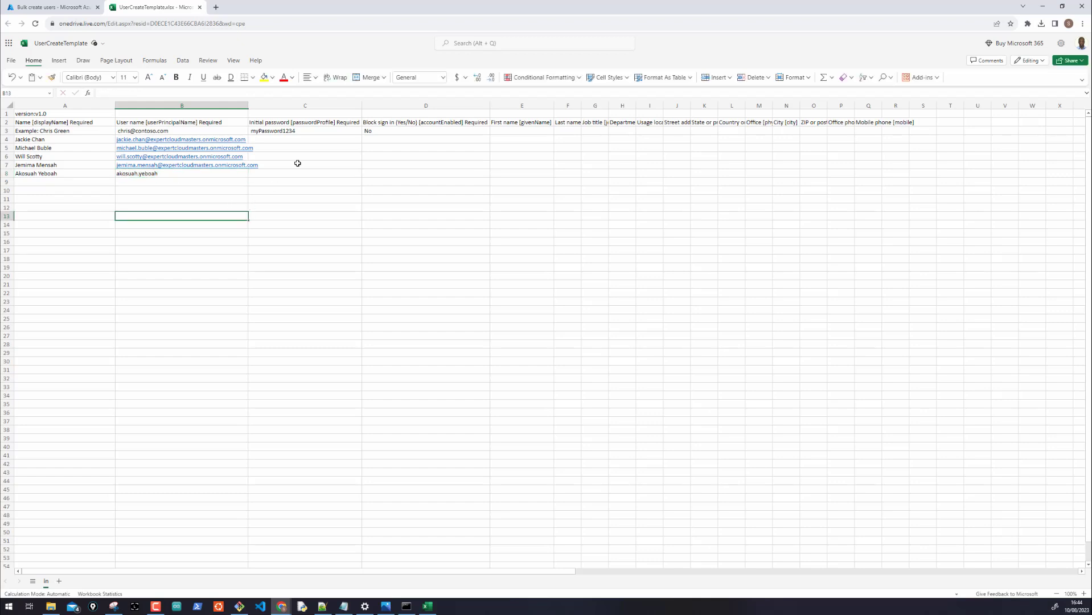
Fill sequential initial passwords from C3 down to C7
click(291, 131)
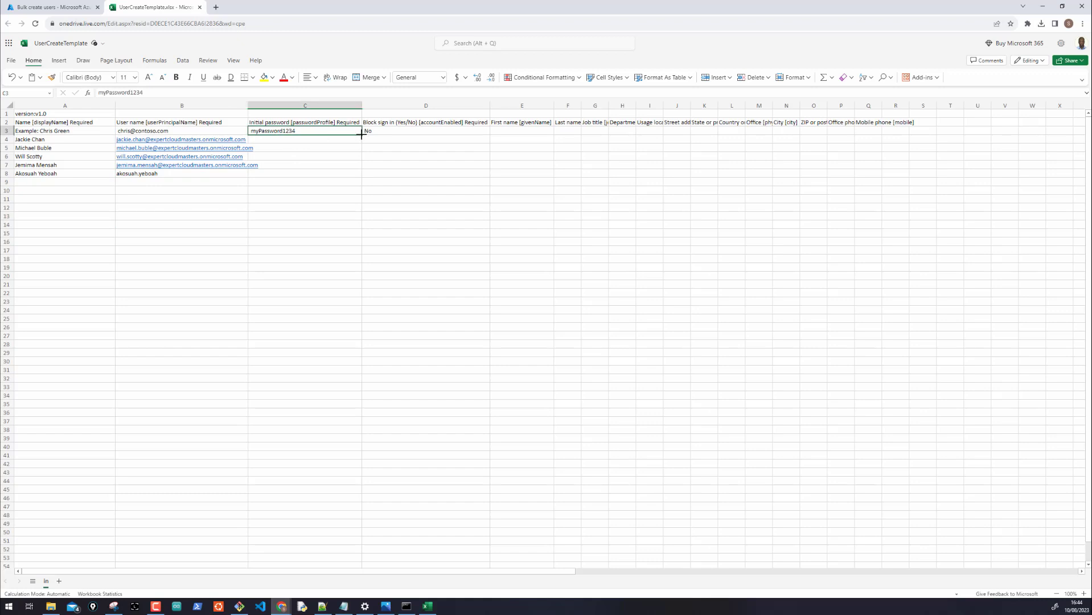
drag(362, 133, 363, 163)
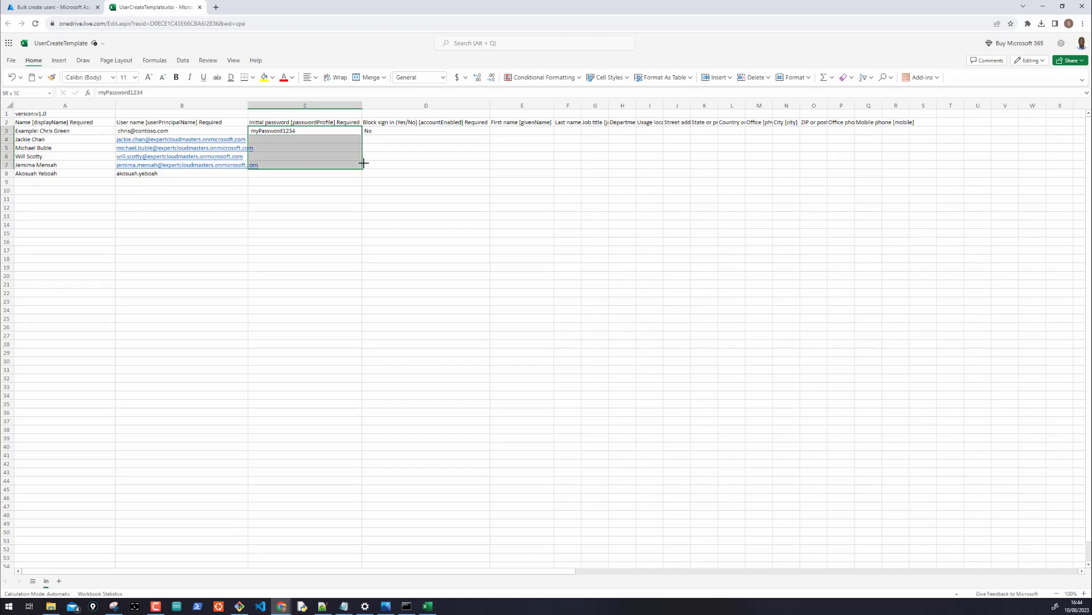
double_click(248, 105)
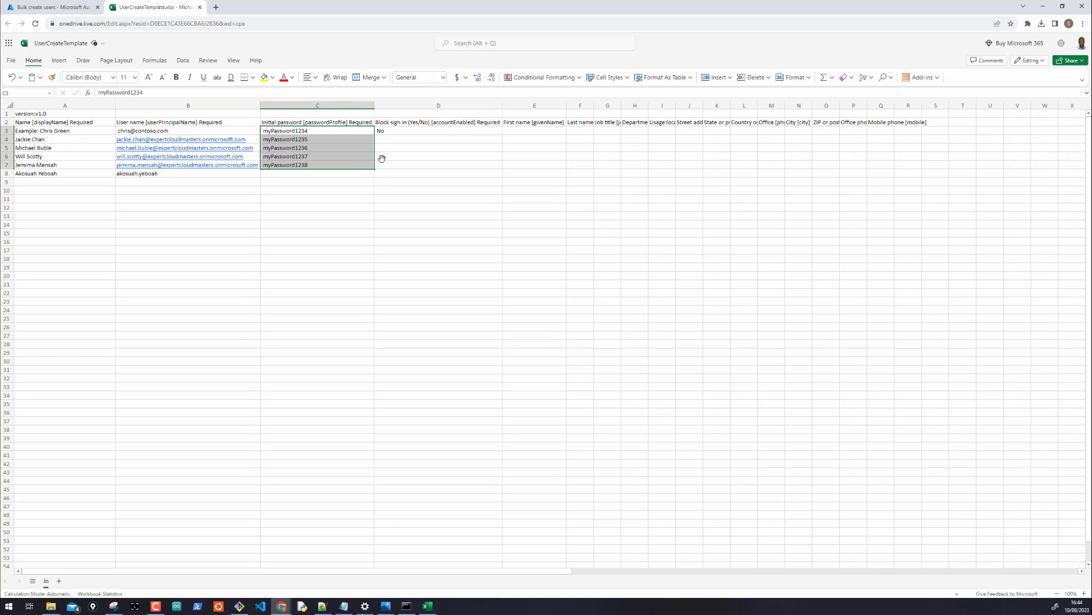
click(407, 174)
Set Block sign-in to No for rows 3–8, then change row 7 to Yes
click(411, 131)
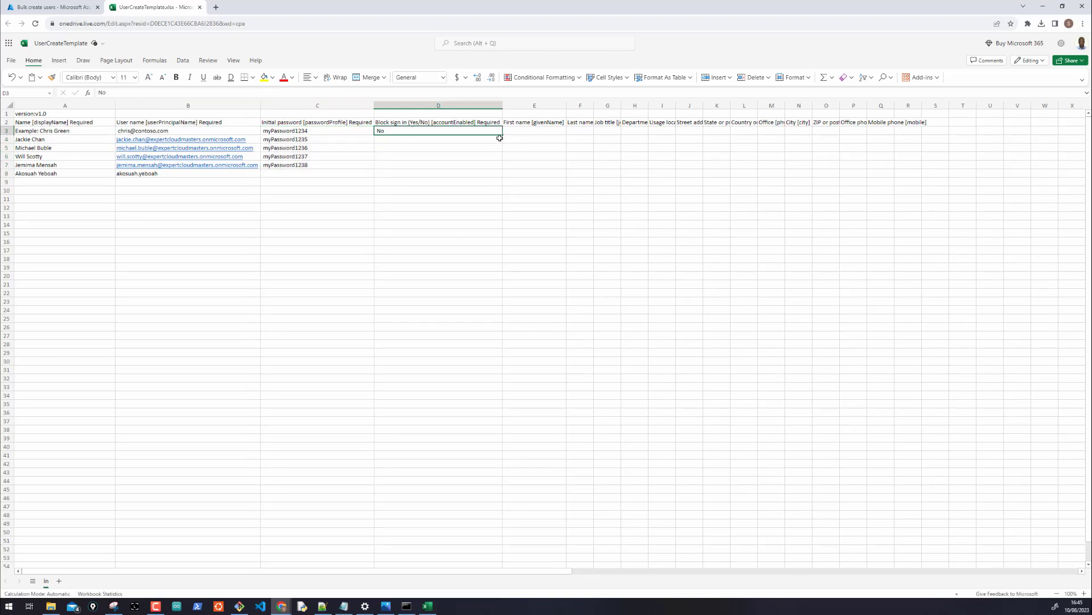
drag(501, 135, 500, 173)
click(463, 207)
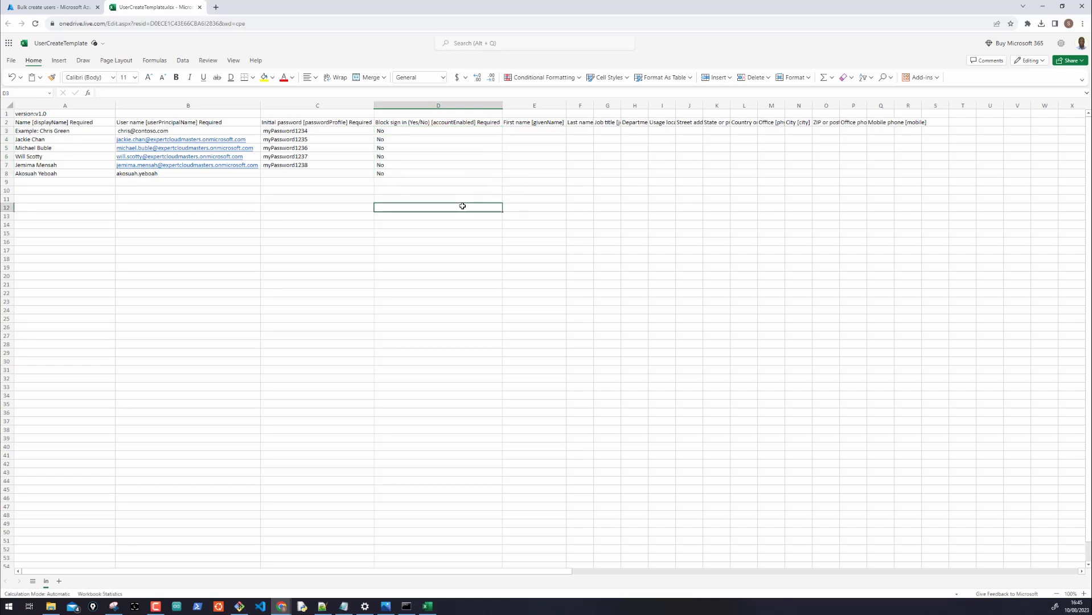
click(383, 164)
text(Y)
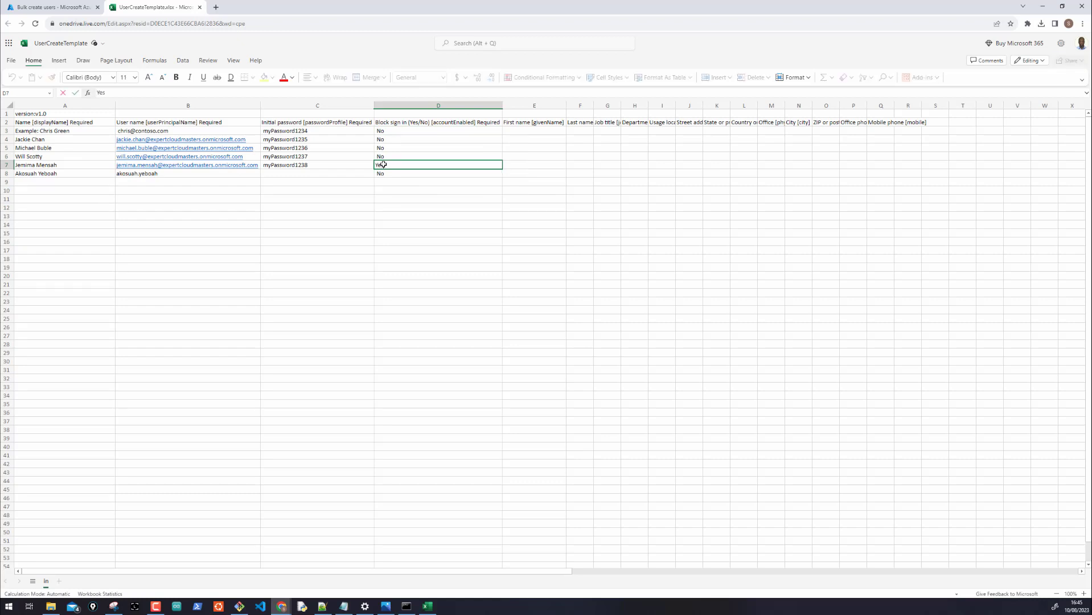
text(es)
click(395, 180)
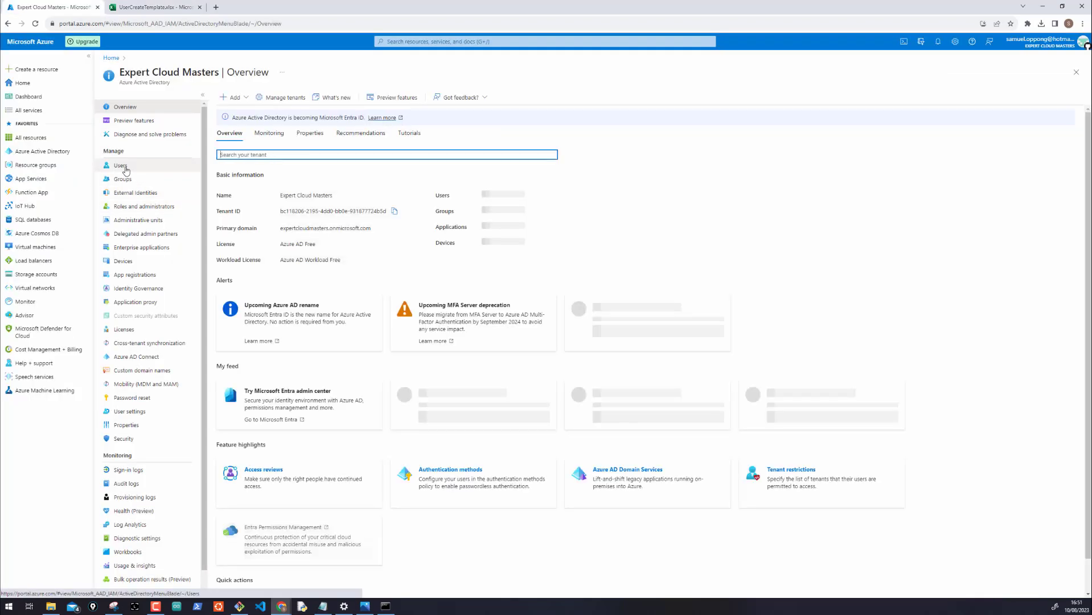
From the Users list, choose New user > Invite external user
click(121, 165)
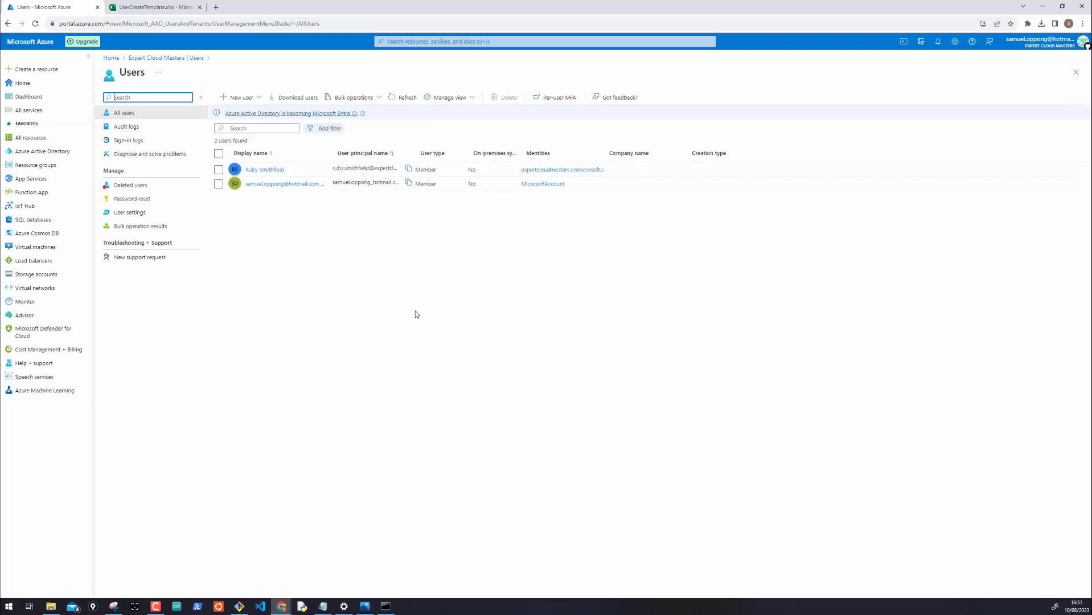
click(237, 96)
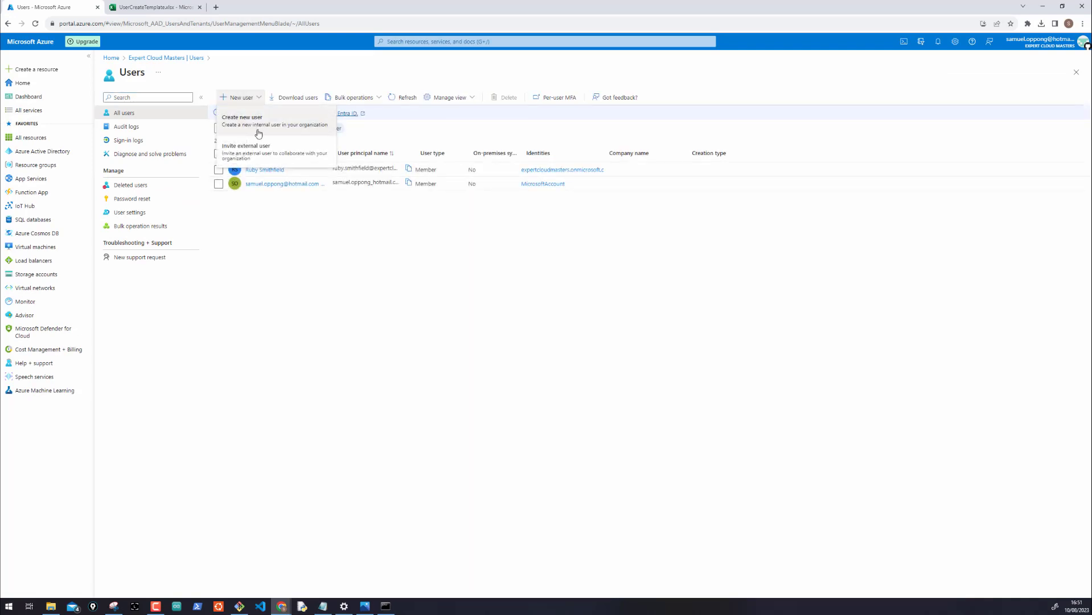
click(251, 152)
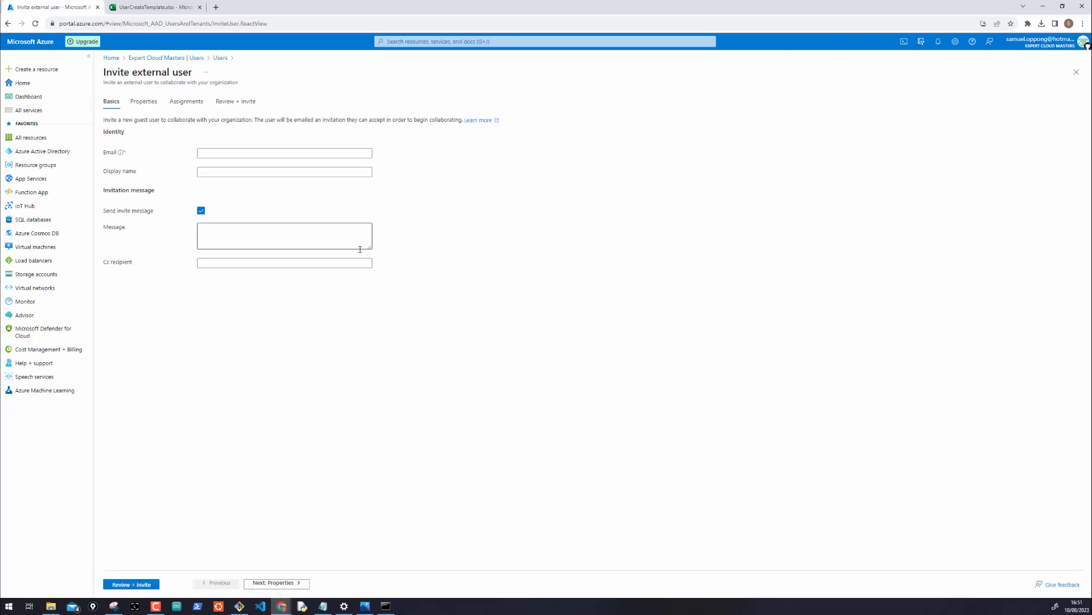
Enter the guest's e-mail address and display name External Contractor, then enable the screen pen
click(253, 150)
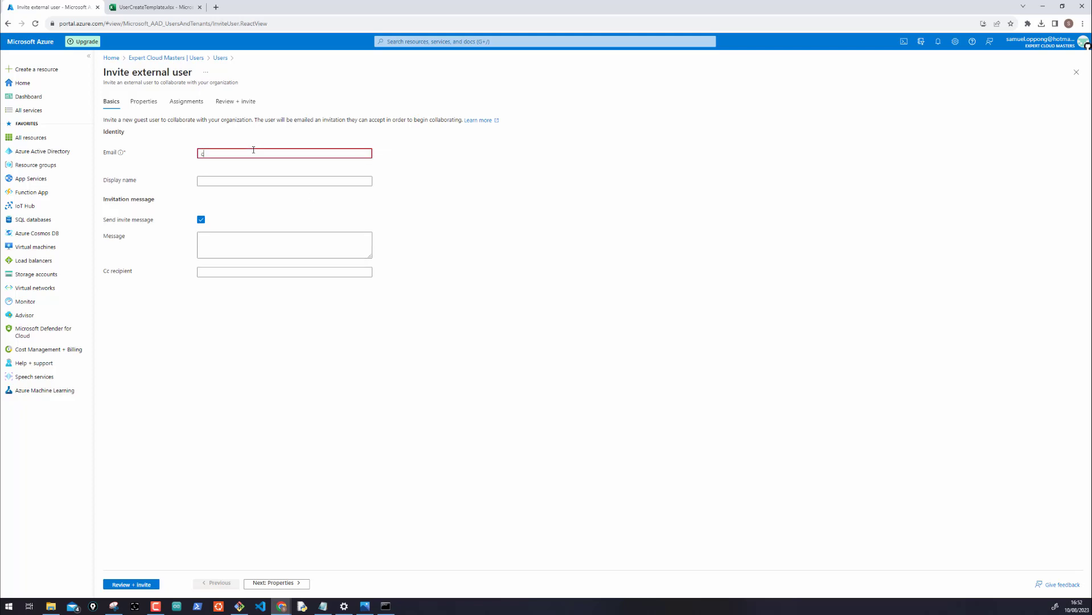
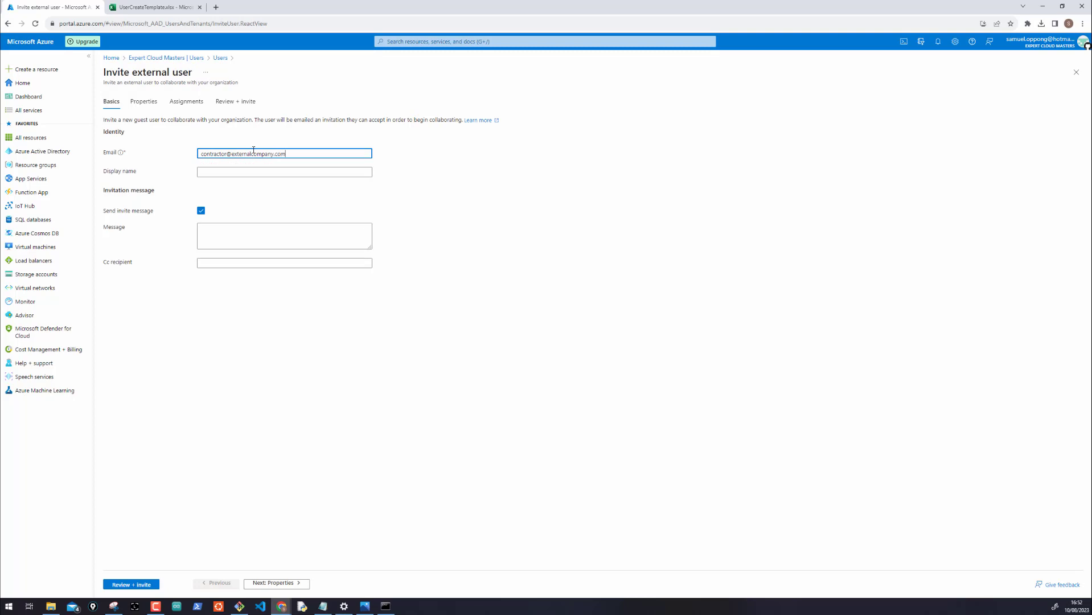
click(255, 171)
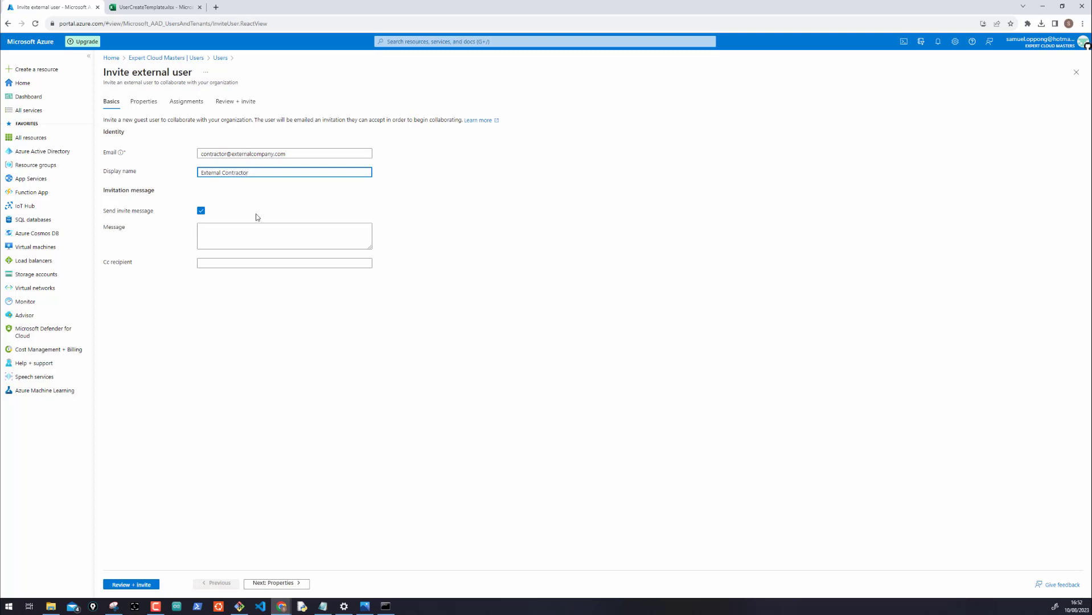
click(233, 228)
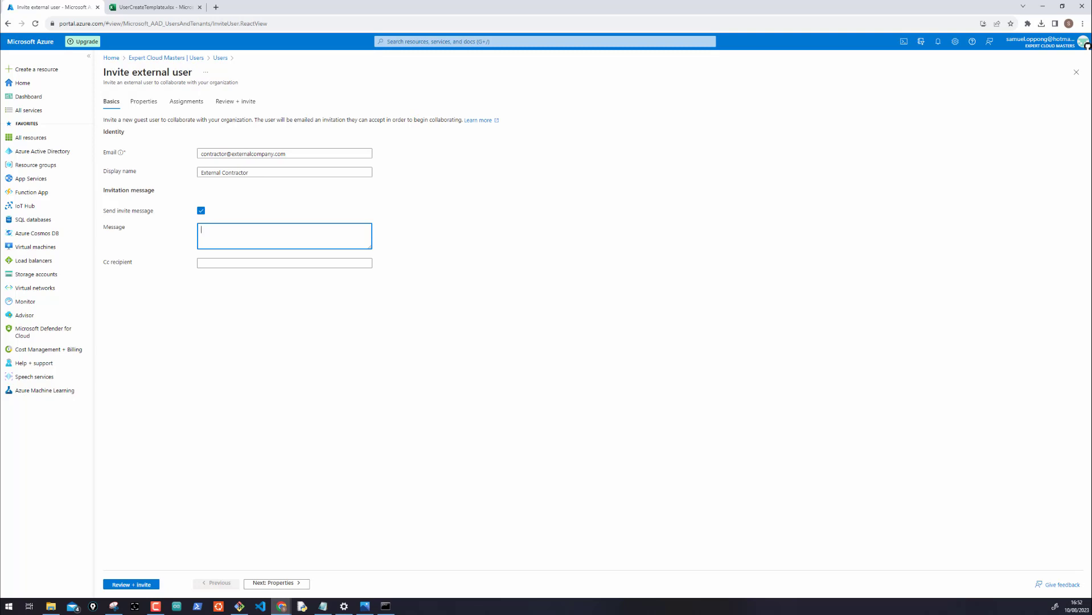
key(ctrl+shift+d)
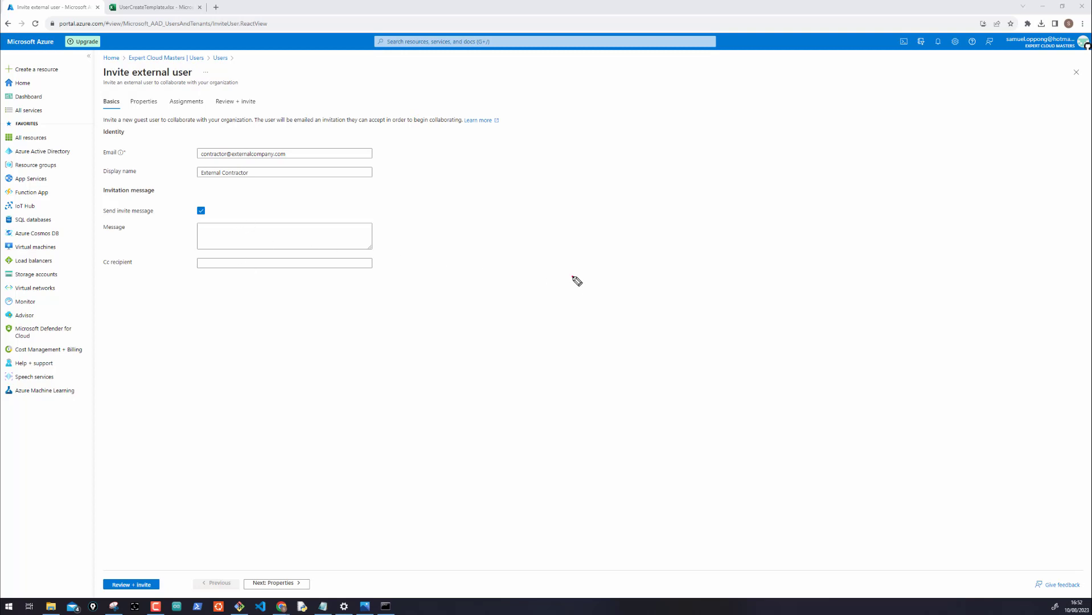
Write the Cloud Identity label and draw a pyramid with three lines extending right
mouse_move(572, 271)
mouse_down()
mouse_move(584, 288)
mouse_move(634, 299)
mouse_move(757, 288)
mouse_up()
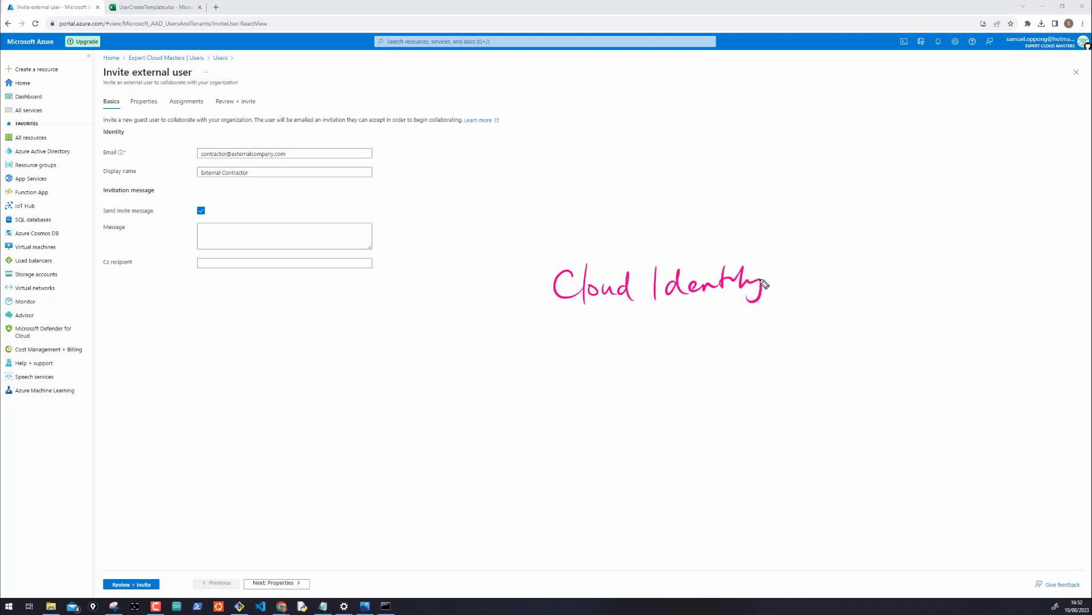
mouse_move(655, 219)
mouse_down()
mouse_move(763, 233)
mouse_move(738, 252)
mouse_move(772, 228)
mouse_up()
drag(710, 131, 691, 263)
mouse_move(662, 186)
mouse_down()
mouse_move(741, 211)
mouse_move(753, 201)
mouse_up()
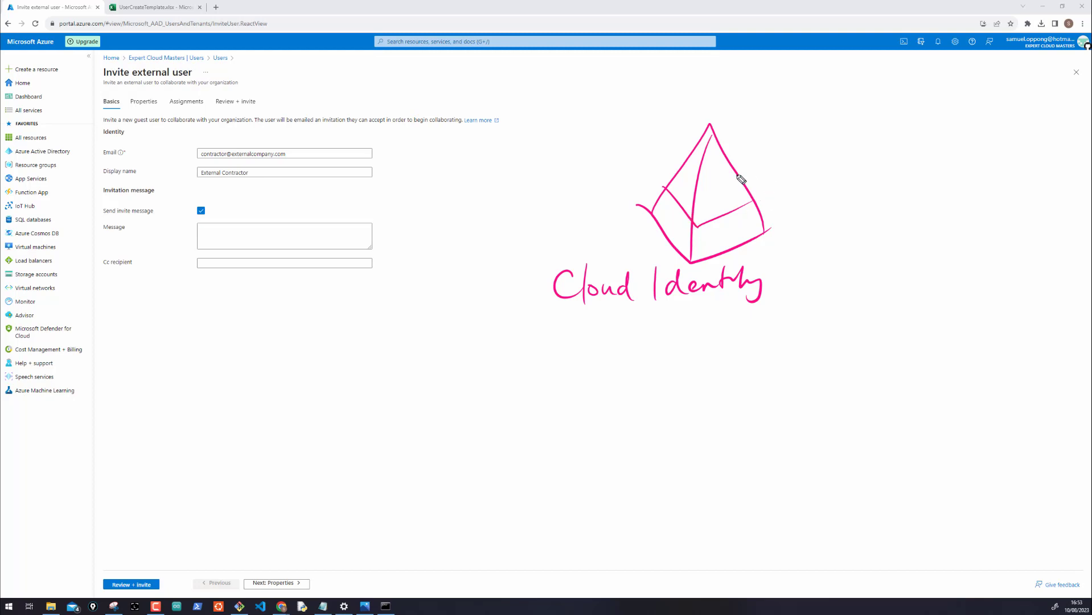
drag(733, 172, 786, 166)
drag(736, 188, 801, 190)
drag(749, 216, 792, 216)
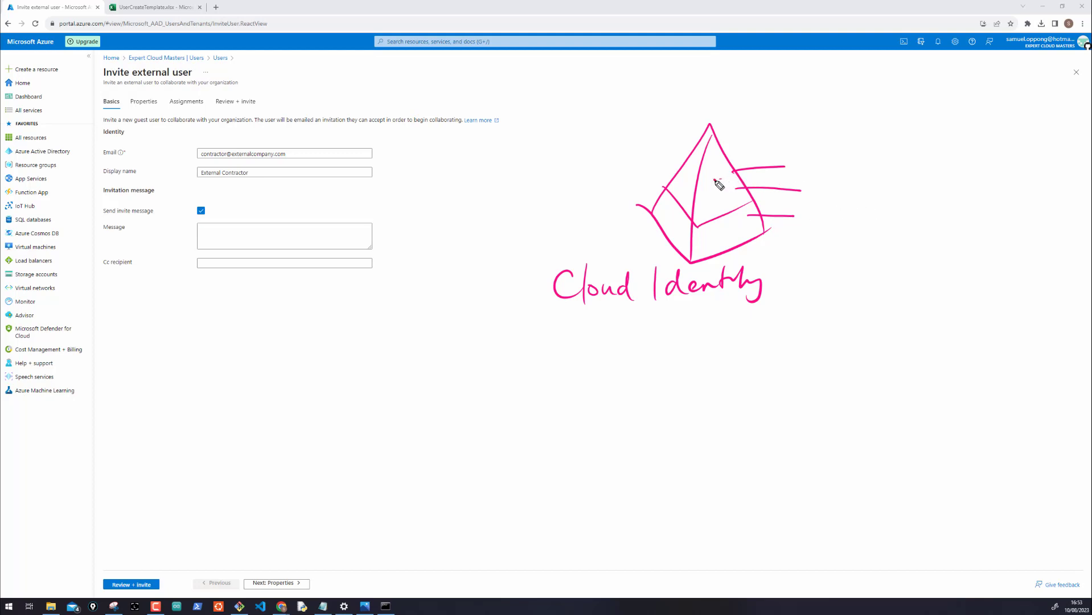
Draw a second pyramid and a circled user with an arrow toward it
click(900, 176)
mouse_move(897, 198)
mouse_down()
mouse_move(933, 146)
mouse_move(967, 207)
mouse_up()
drag(938, 154, 923, 236)
mouse_move(910, 186)
mouse_down()
mouse_move(948, 195)
mouse_move(926, 208)
mouse_up()
mouse_move(731, 179)
mouse_down()
mouse_move(715, 180)
mouse_move(813, 217)
mouse_move(805, 229)
mouse_move(814, 217)
mouse_up()
click(899, 179)
mouse_move(806, 245)
mouse_down()
mouse_move(828, 246)
mouse_move(910, 175)
mouse_up()
drag(897, 178, 911, 174)
drag(795, 246, 820, 197)
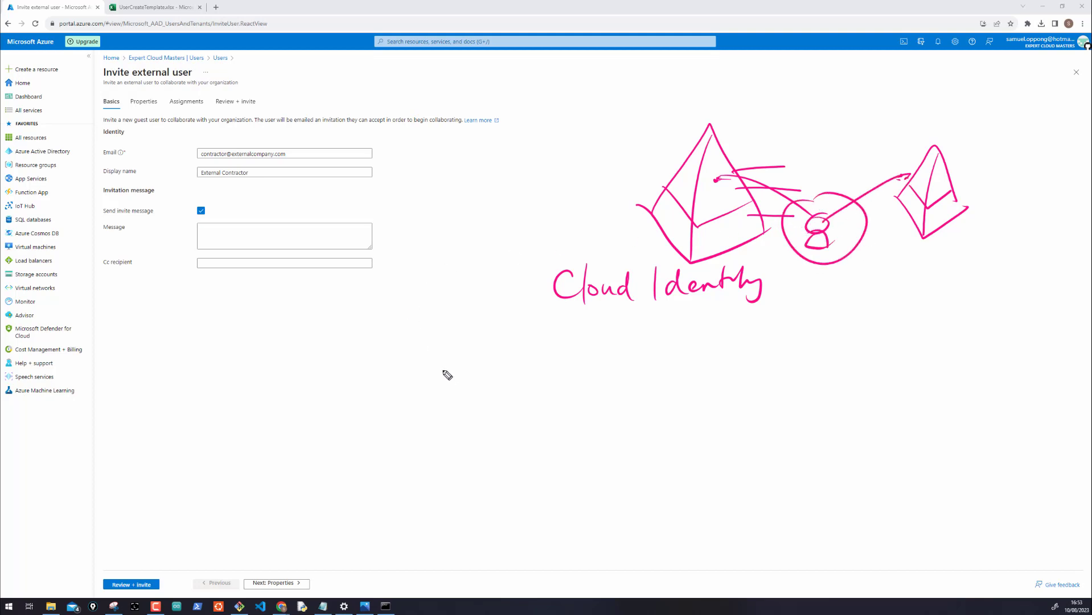
Handwrite the heading 'Directory Synchronization' below the sketch
drag(441, 364, 441, 409)
mouse_move(444, 360)
mouse_down()
mouse_move(442, 408)
mouse_move(453, 358)
mouse_up()
mouse_move(472, 383)
mouse_down()
mouse_move(472, 397)
mouse_move(575, 396)
mouse_move(566, 421)
mouse_up()
mouse_move(627, 371)
mouse_down()
mouse_move(617, 398)
mouse_move(632, 428)
mouse_up()
mouse_move(647, 399)
mouse_down()
mouse_move(663, 390)
mouse_move(738, 402)
mouse_move(755, 361)
mouse_move(775, 388)
mouse_move(796, 385)
mouse_up()
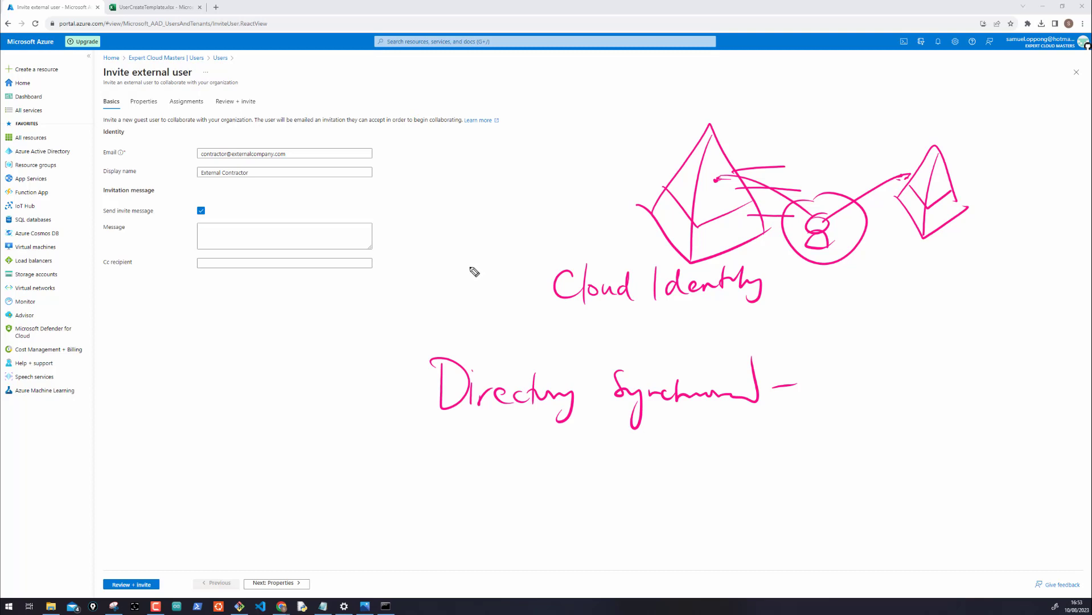
Draw an AD server box with its label, a small user icon and a note beneath
mouse_move(842, 345)
mouse_down()
mouse_move(829, 456)
mouse_move(923, 347)
mouse_move(830, 445)
mouse_up()
drag(861, 332, 892, 336)
mouse_move(848, 389)
mouse_down()
mouse_move(873, 416)
mouse_move(869, 431)
mouse_up()
drag(939, 429, 958, 420)
drag(963, 416, 961, 428)
mouse_move(963, 417)
mouse_down()
mouse_move(963, 429)
mouse_move(930, 413)
mouse_move(943, 398)
mouse_up()
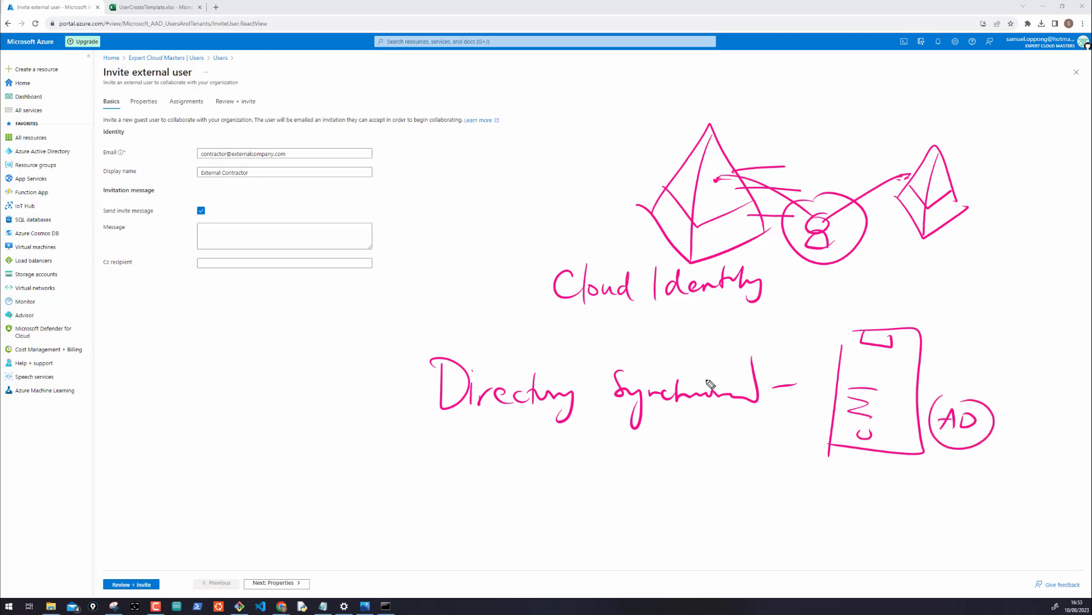
drag(771, 428, 773, 450)
mouse_move(819, 488)
mouse_down()
mouse_move(835, 471)
mouse_move(903, 481)
mouse_move(905, 450)
mouse_up()
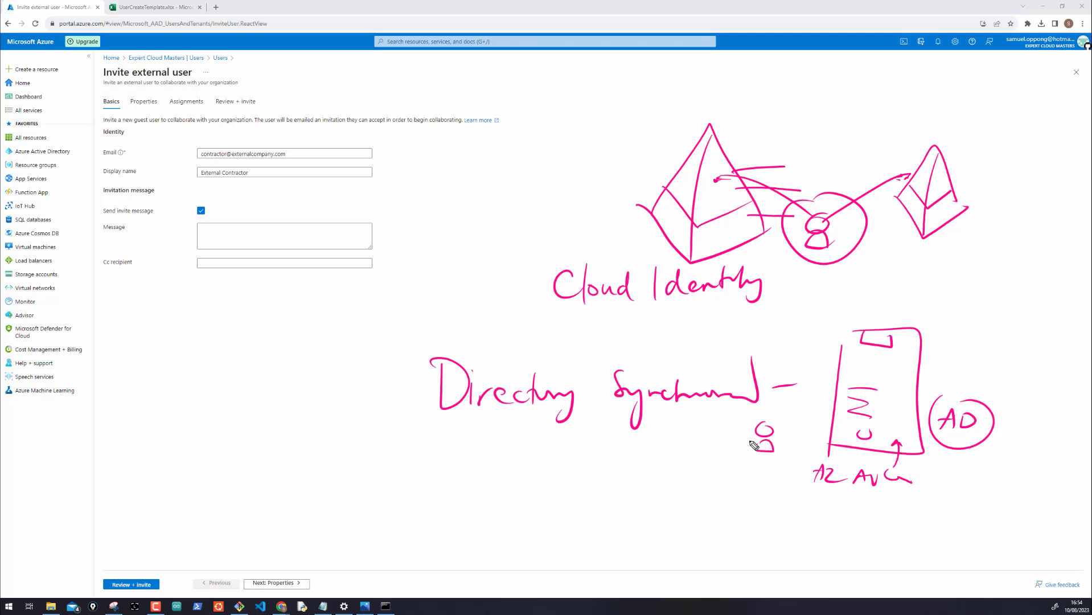
Draw the AAD pyramid with a circled user, joined to the server side by long curves
mouse_move(748, 440)
mouse_down()
mouse_move(373, 402)
mouse_move(335, 373)
mouse_up()
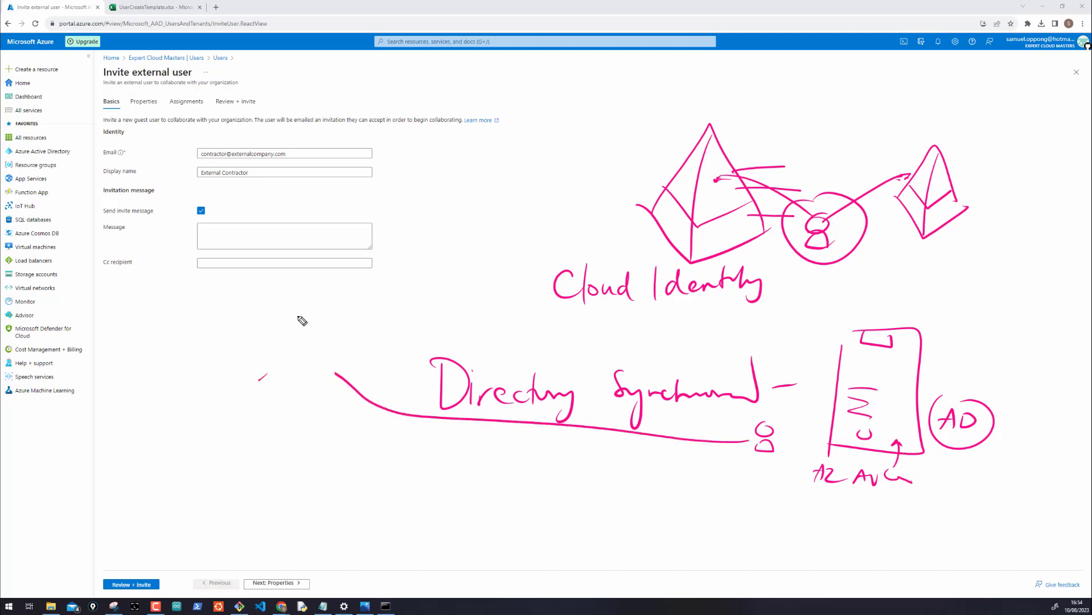
mouse_move(300, 317)
mouse_down()
mouse_move(268, 386)
mouse_move(328, 406)
mouse_up()
drag(300, 317, 280, 417)
drag(270, 360, 319, 383)
mouse_move(216, 355)
mouse_down()
mouse_move(224, 340)
mouse_move(226, 355)
mouse_up()
mouse_move(218, 348)
mouse_down()
mouse_move(246, 350)
mouse_move(171, 379)
mouse_move(161, 398)
mouse_move(182, 399)
mouse_up()
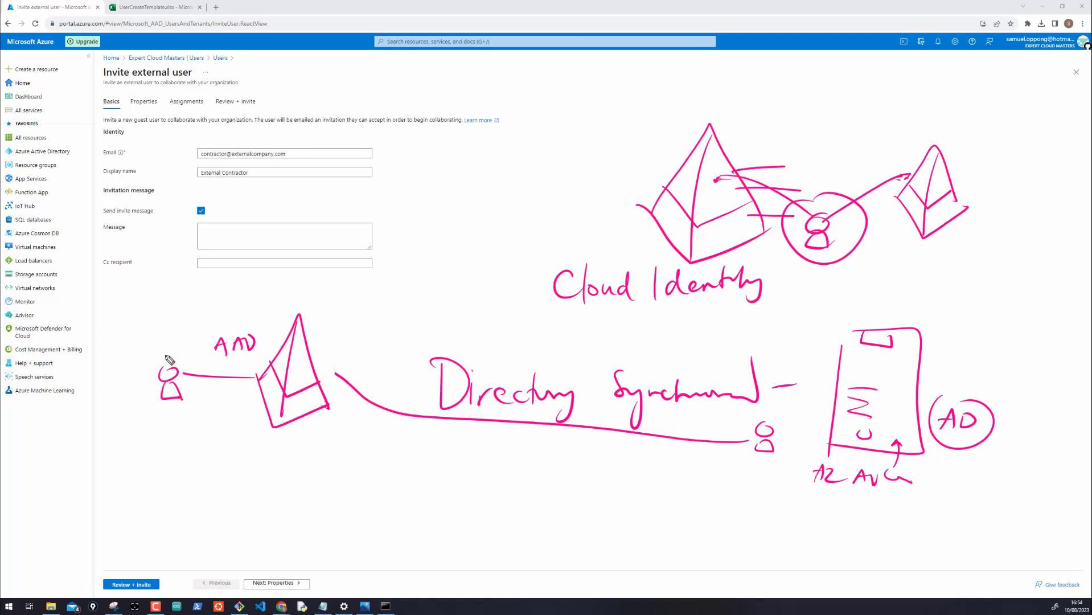
mouse_move(171, 348)
mouse_down()
mouse_move(182, 421)
mouse_move(197, 368)
mouse_up()
mouse_move(191, 401)
mouse_down()
mouse_move(199, 420)
mouse_move(487, 522)
mouse_move(768, 486)
mouse_move(773, 466)
mouse_up()
mouse_move(757, 475)
mouse_down()
mouse_move(772, 466)
mouse_move(774, 482)
mouse_up()
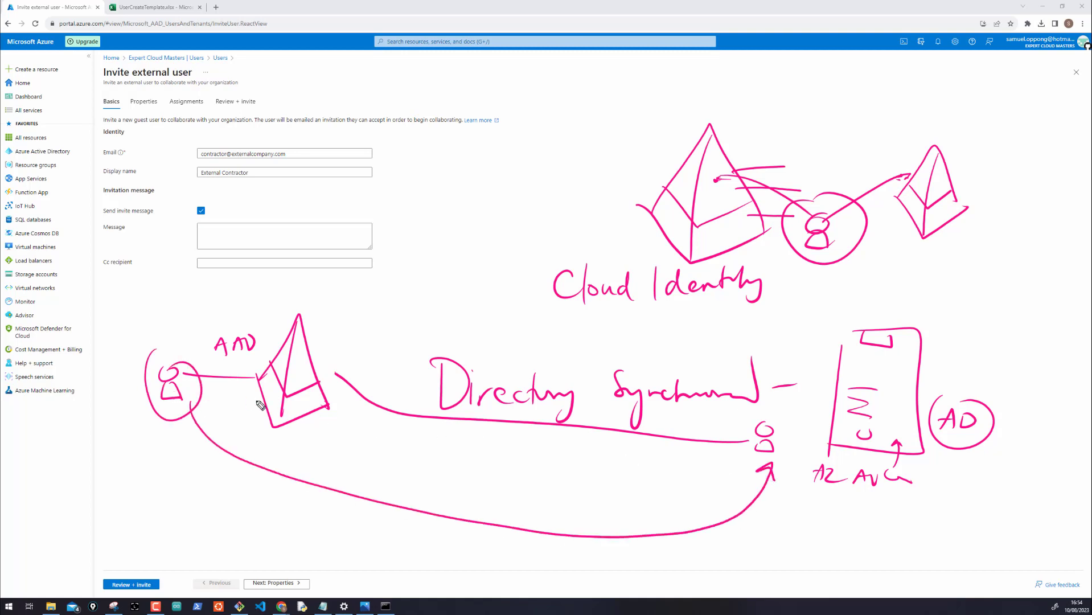
mouse_move(146, 423)
mouse_down()
mouse_move(111, 444)
mouse_move(137, 421)
mouse_move(165, 431)
mouse_move(259, 395)
mouse_up()
Connect AAD and the AD server to a rectangle under Cloud Identity, crossing out old marks
mouse_move(308, 356)
mouse_down()
mouse_move(473, 344)
mouse_move(568, 320)
mouse_move(491, 301)
mouse_up()
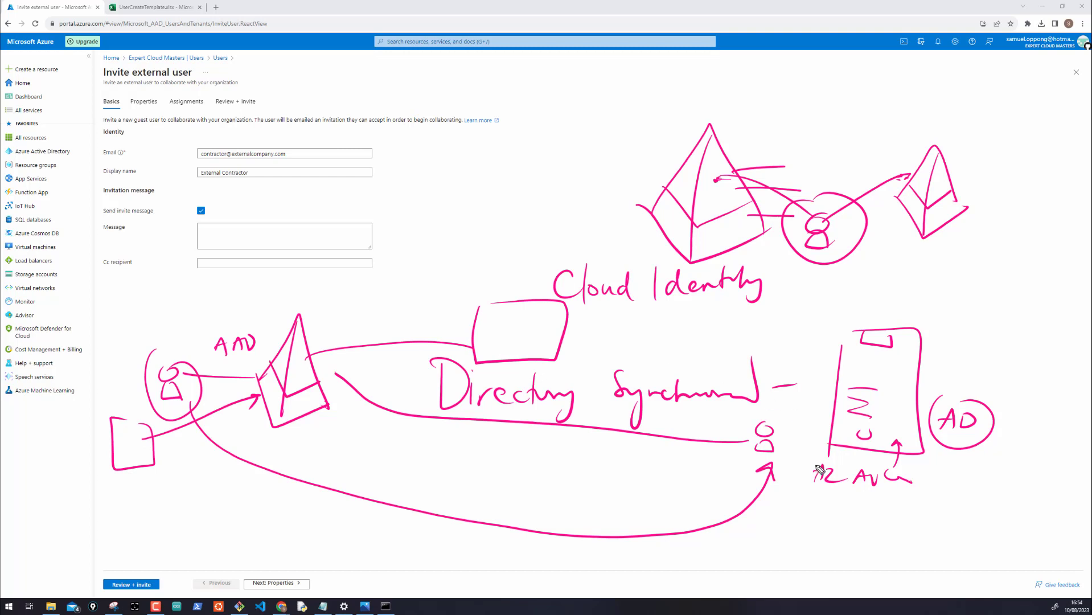
drag(833, 506, 874, 443)
drag(811, 403, 547, 315)
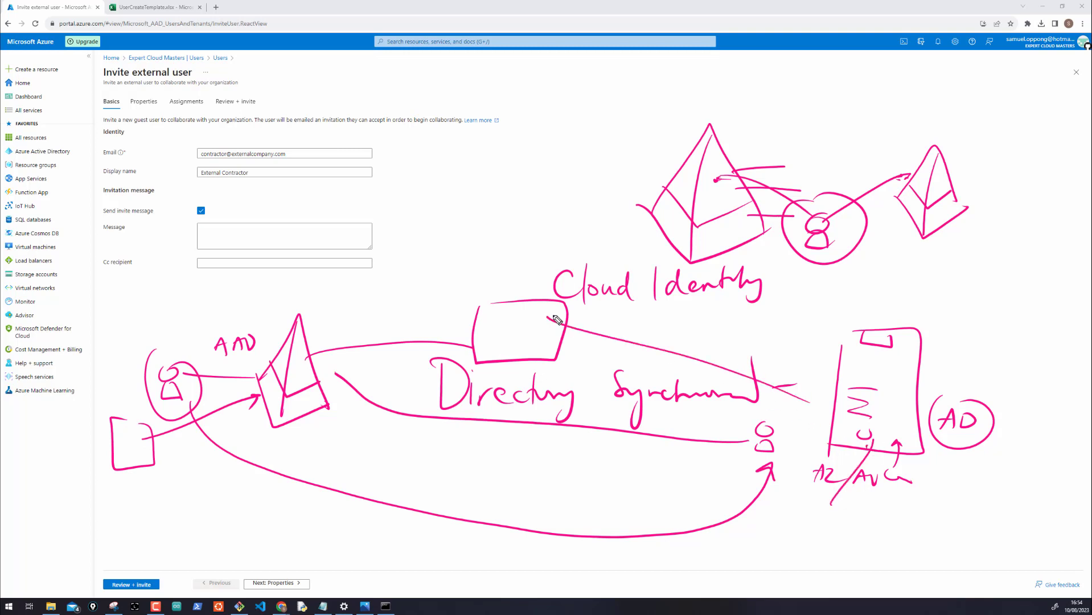
mouse_move(865, 371)
mouse_down()
mouse_move(898, 404)
mouse_move(849, 404)
mouse_up()
mouse_move(179, 450)
mouse_down()
mouse_move(280, 377)
mouse_move(523, 331)
mouse_up()
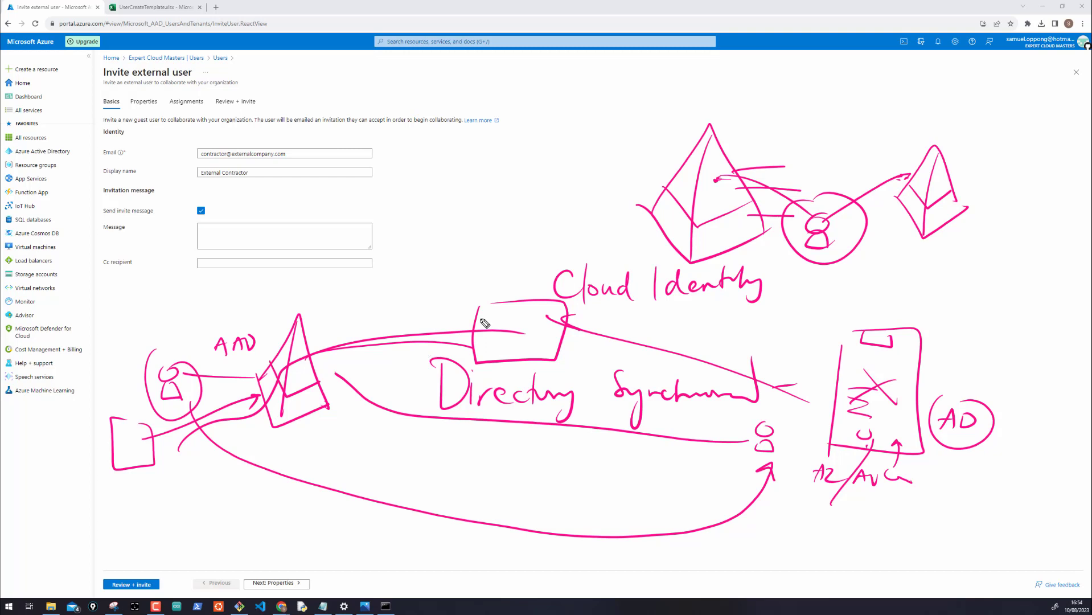
Add a ticked bracket above Cloud Identity and a handwritten note at the top
mouse_move(501, 272)
mouse_down()
mouse_move(510, 201)
mouse_move(525, 185)
mouse_move(568, 178)
mouse_move(524, 231)
mouse_up()
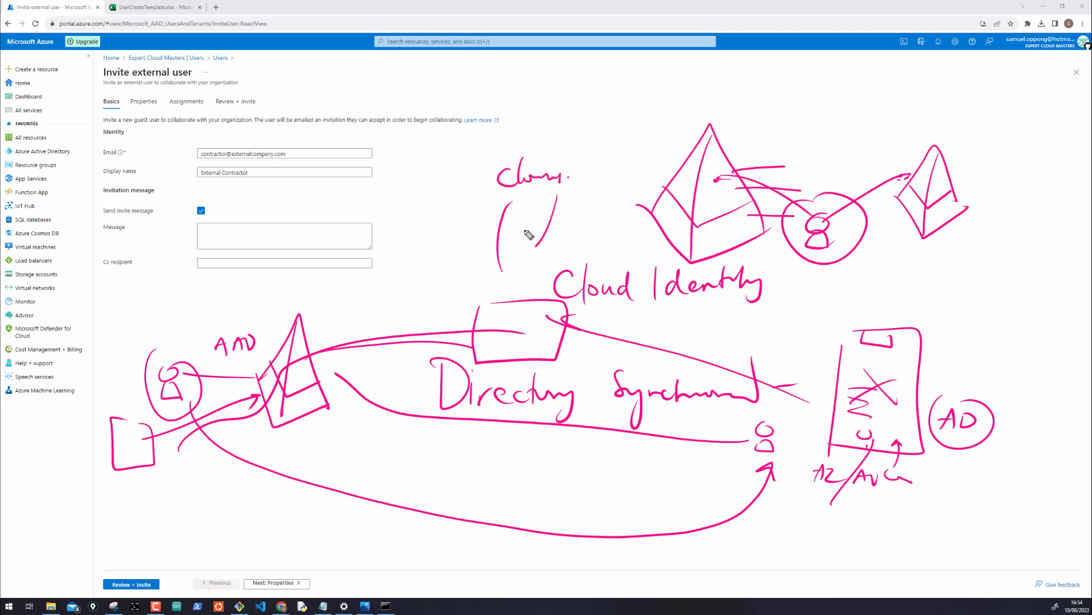
drag(555, 197, 530, 242)
drag(556, 148, 627, 117)
mouse_move(627, 104)
mouse_down()
mouse_move(615, 118)
mouse_move(691, 103)
mouse_move(818, 108)
mouse_up()
click(706, 98)
click(713, 99)
Write Ext at the top right with arrows into the first pyramid
click(791, 106)
mouse_move(832, 109)
mouse_down()
mouse_move(820, 120)
mouse_move(834, 117)
mouse_up()
drag(842, 102, 838, 118)
drag(834, 109, 851, 106)
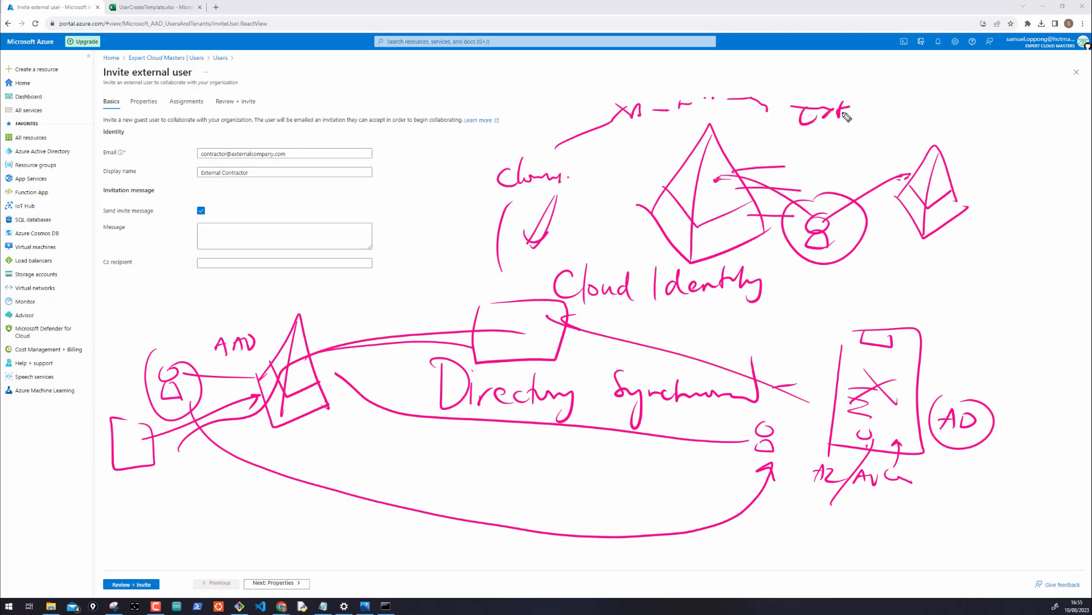
drag(786, 135, 736, 171)
mouse_move(743, 155)
mouse_down()
mouse_move(761, 156)
mouse_move(828, 226)
mouse_up()
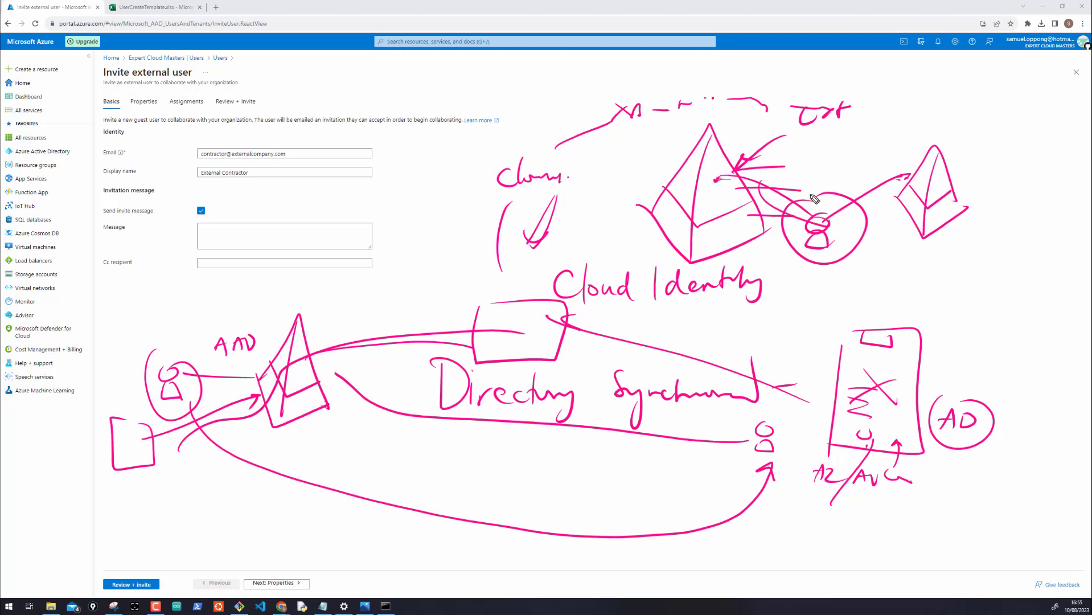